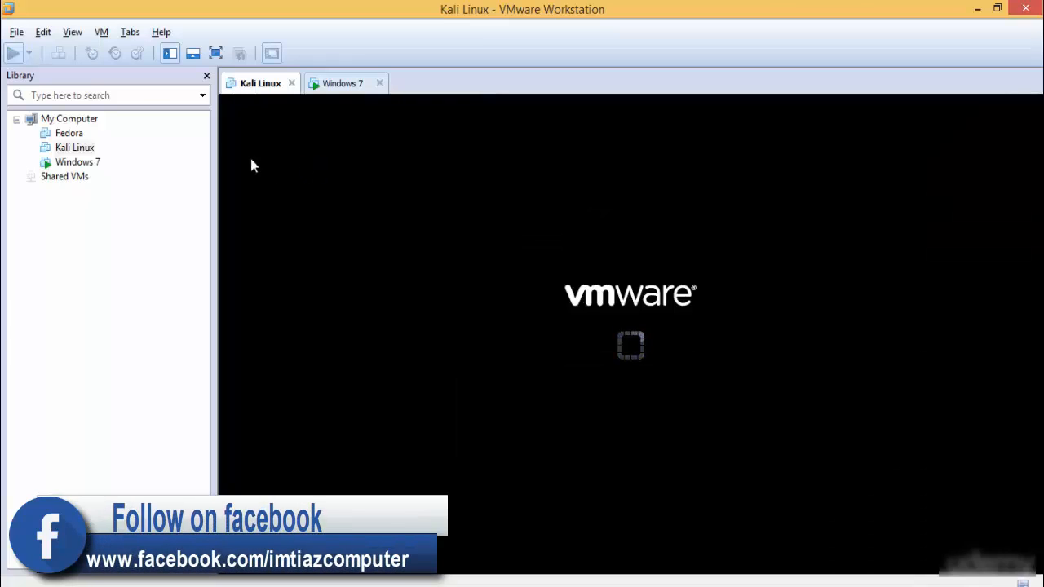
- Boot the Kali Linux virtual machine with the regular entry, Linux 3.18.0-kali1-686-pae, after a brief check of the Windows 7 machine
left_click(342, 83)
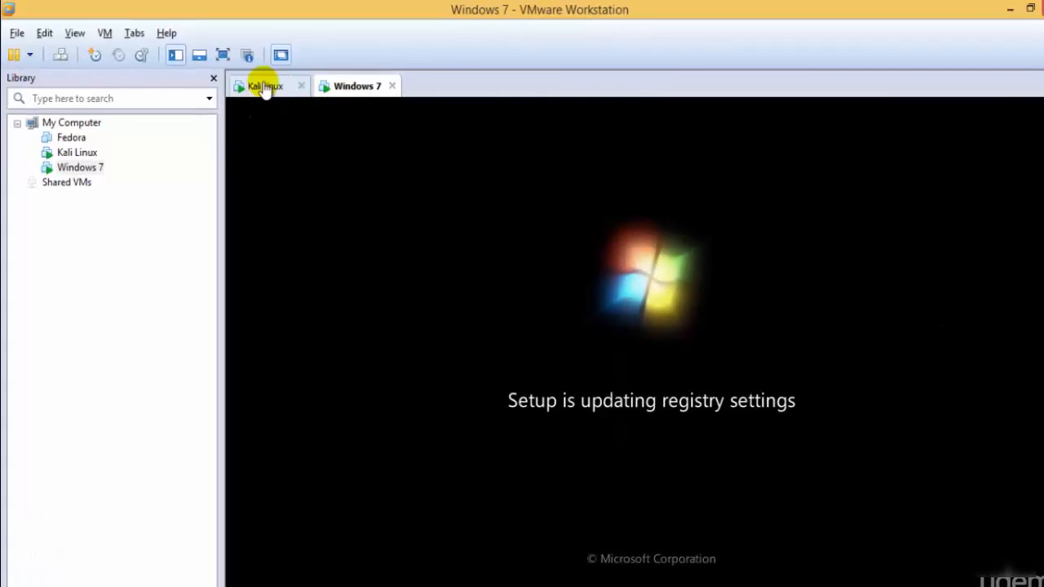
left_click(263, 87)
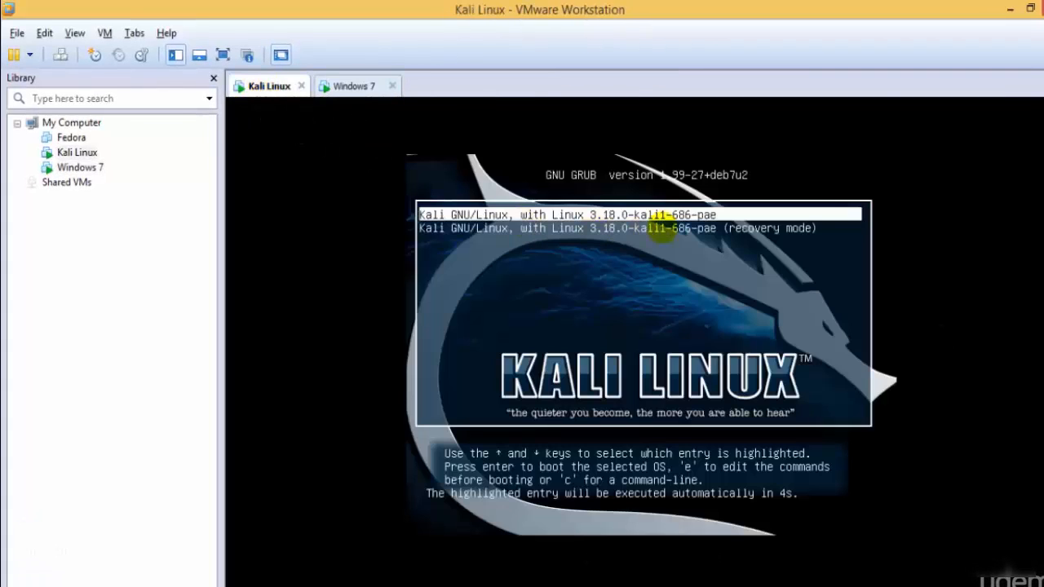
key("Down")
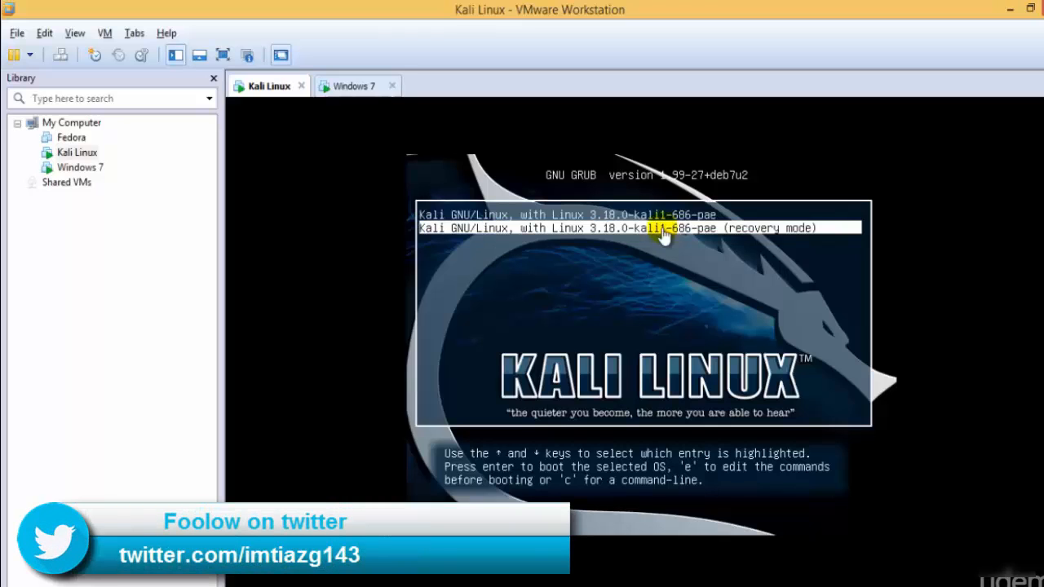
key("Up")
key("Down")
key("Up")
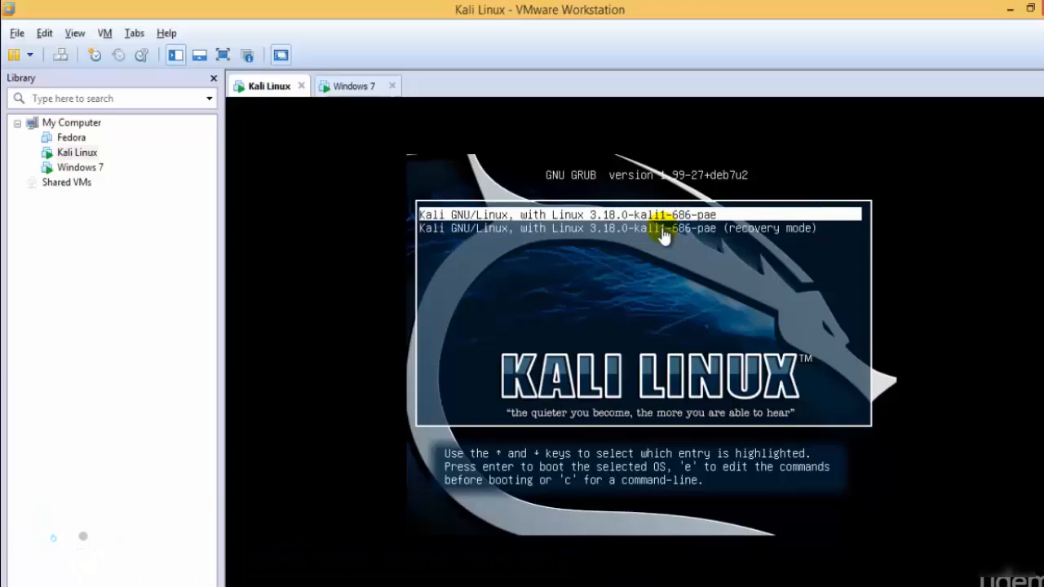
key("Return")
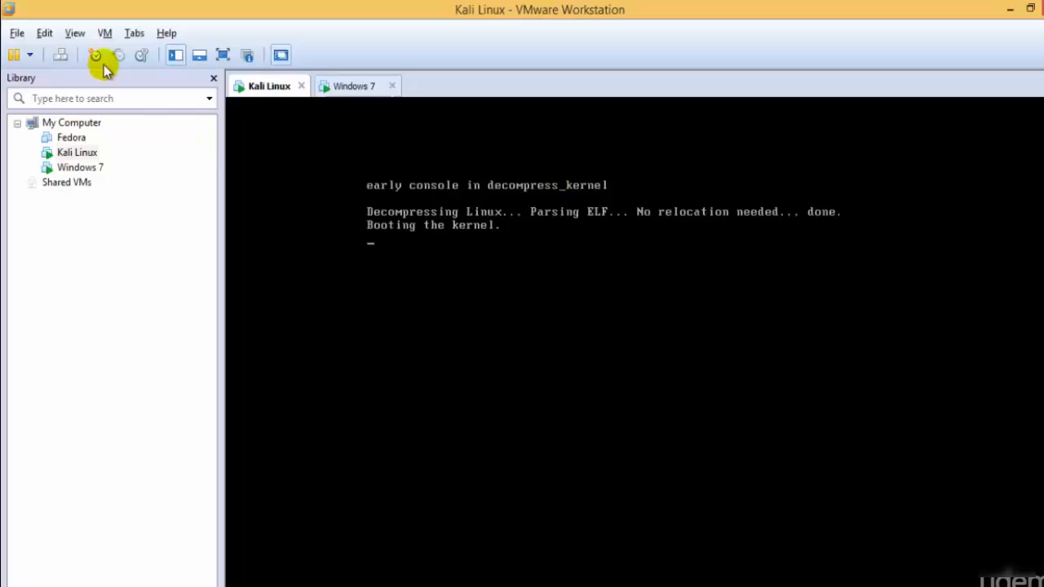
- Show the Kali Linux machine in full screen and log in as root, entering the account password
left_click(223, 54)
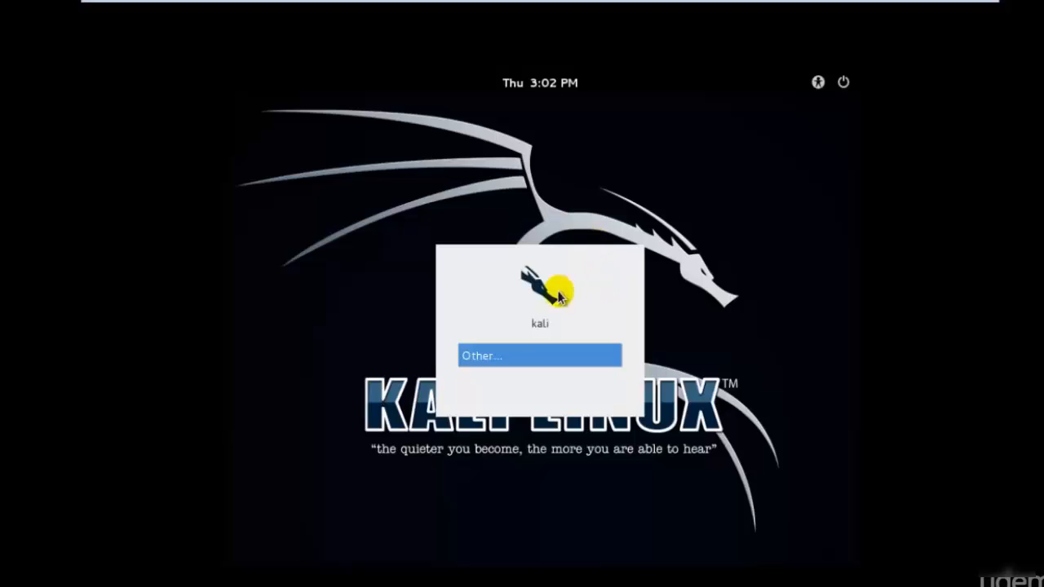
left_click(530, 361)
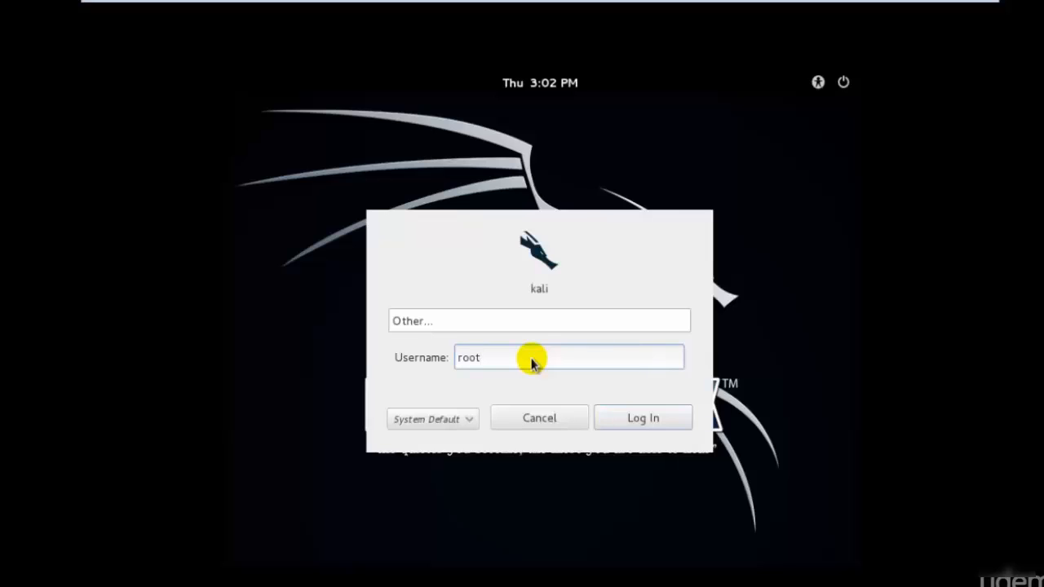
key("Return")
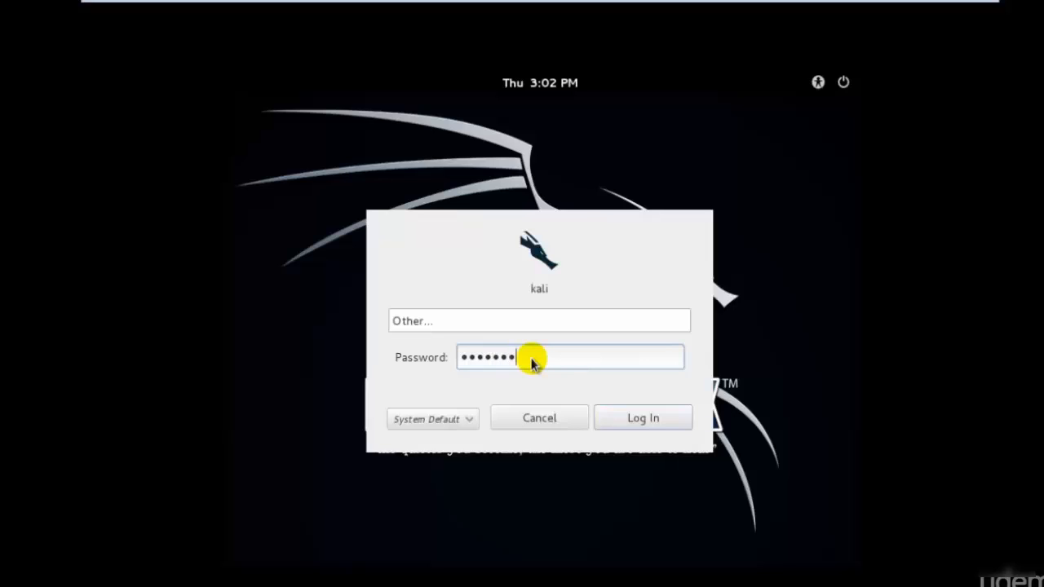
key("Return")
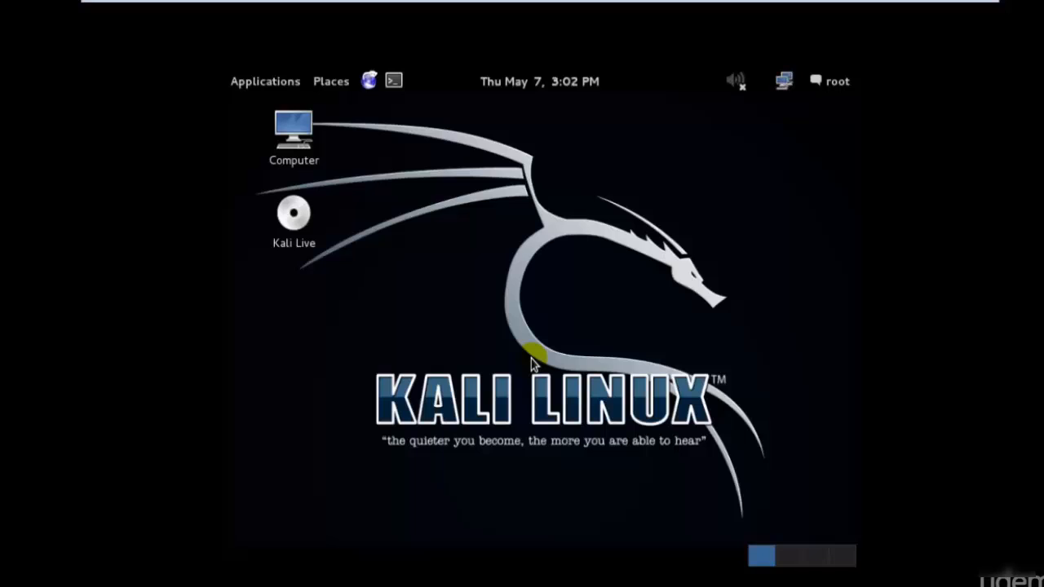
- Open Kali's System Settings, check the Windows 7 machine's installation progress, and return to Kali in full screen
left_click(839, 83)
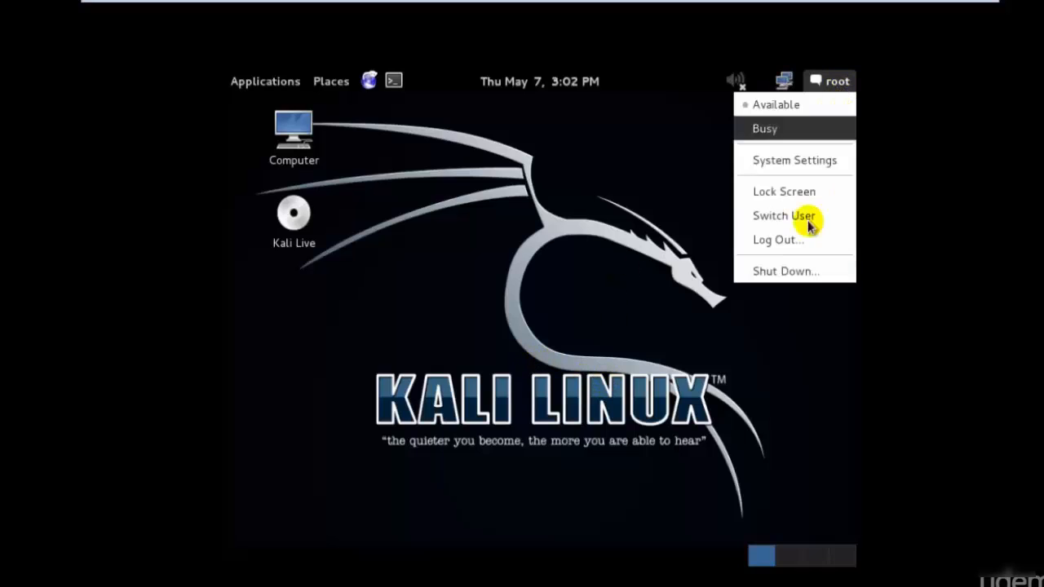
left_click(807, 159)
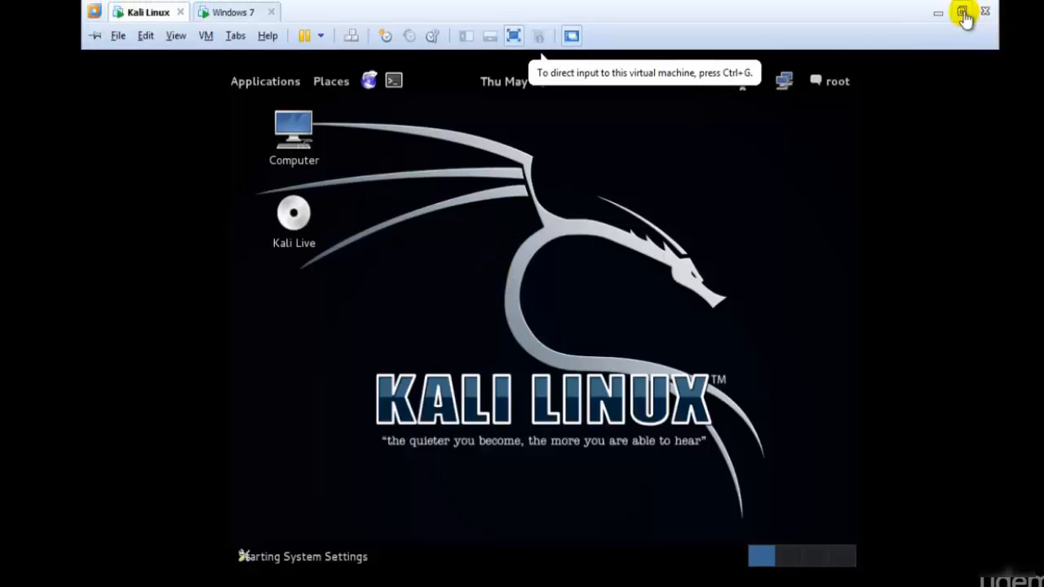
left_click(964, 13)
left_click(338, 81)
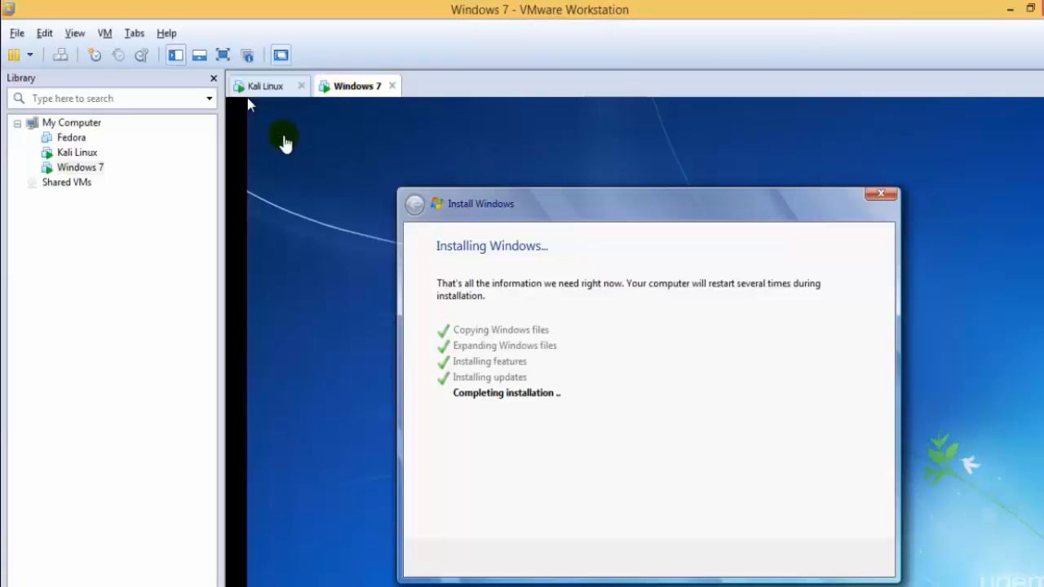
left_click(254, 88)
left_click(223, 54)
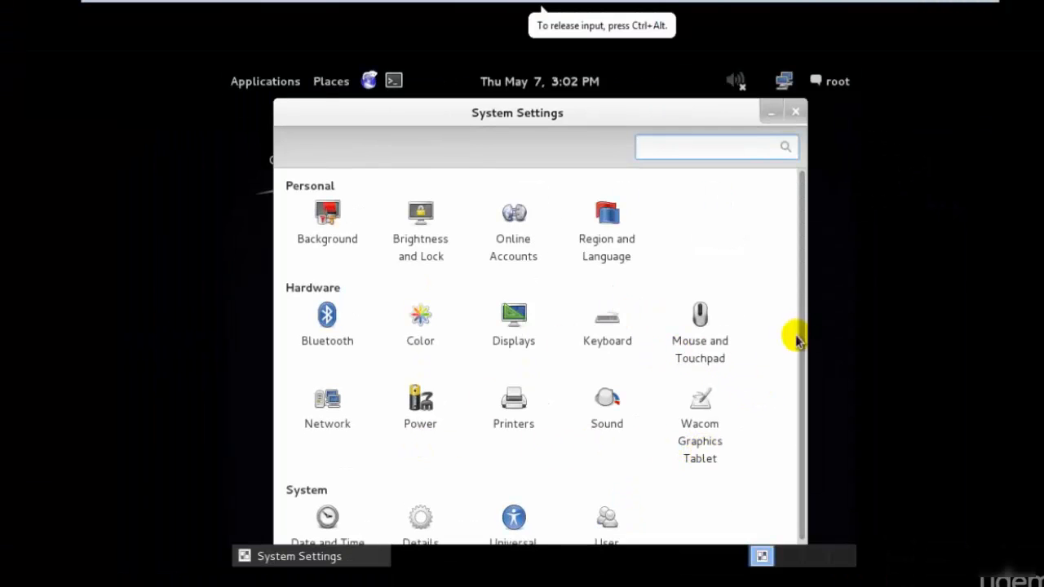
- Set Kali's display resolution to 1360 x 768 (16:9), keep the new configuration and close the display settings
left_click_drag(802, 345, 821, 319)
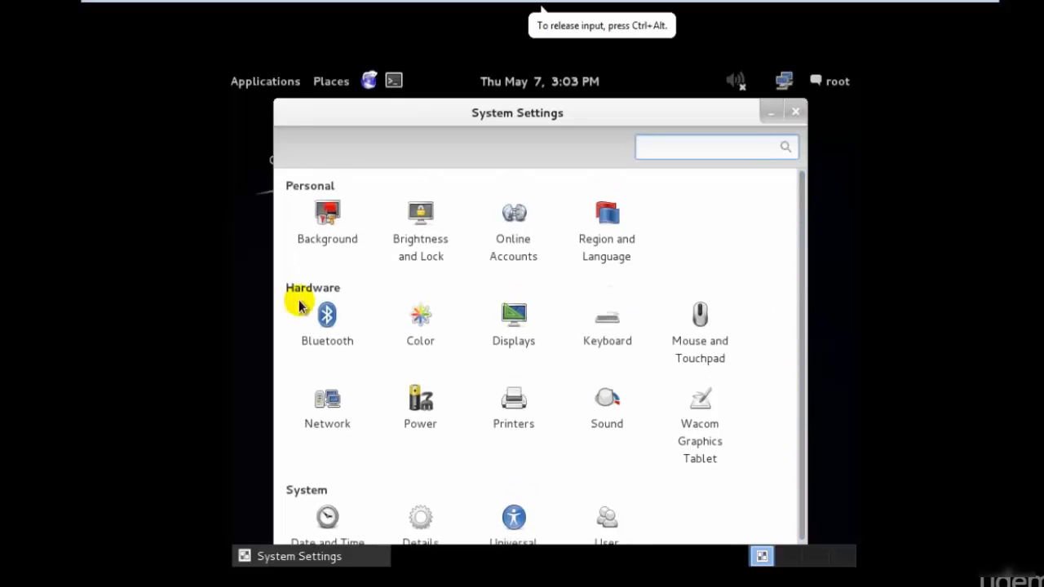
left_click(513, 319)
left_click(513, 403)
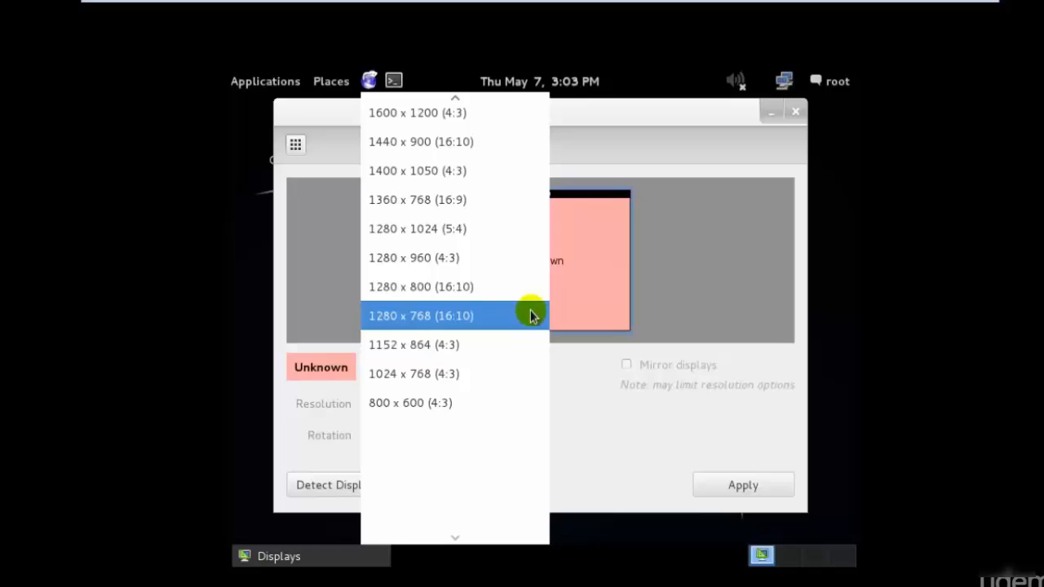
left_click(529, 208)
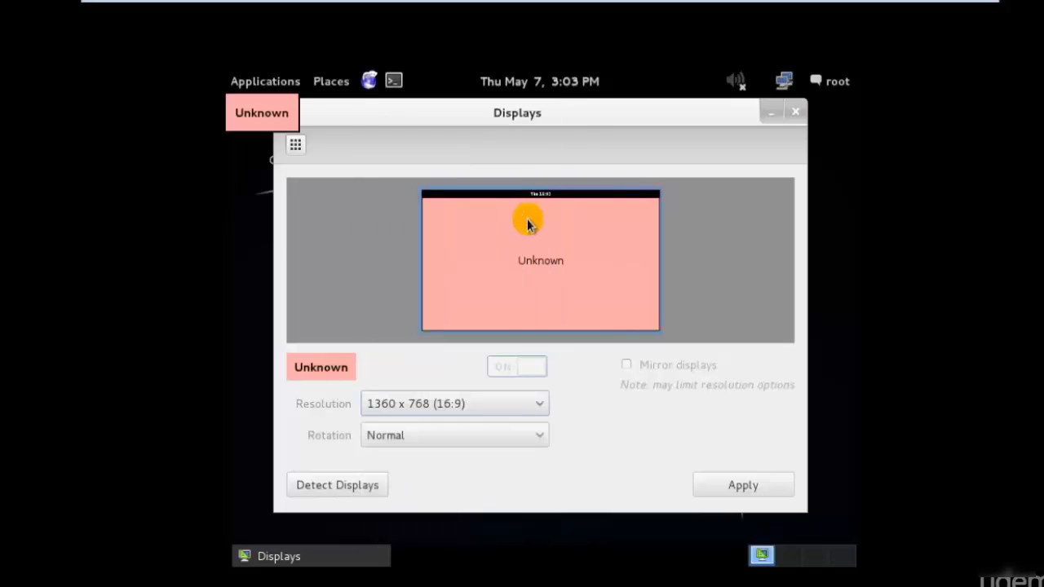
left_click(729, 487)
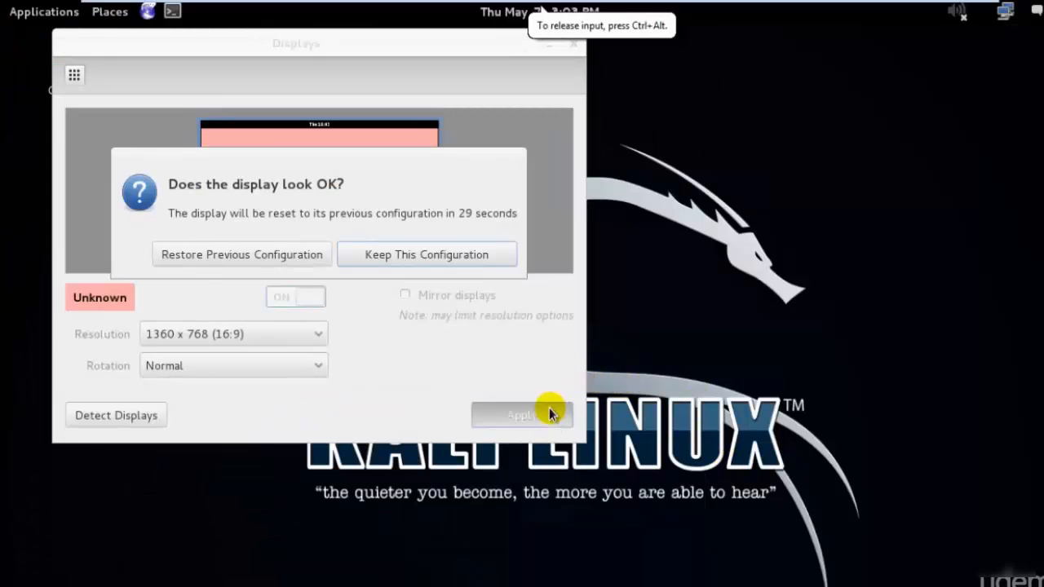
left_click(385, 256)
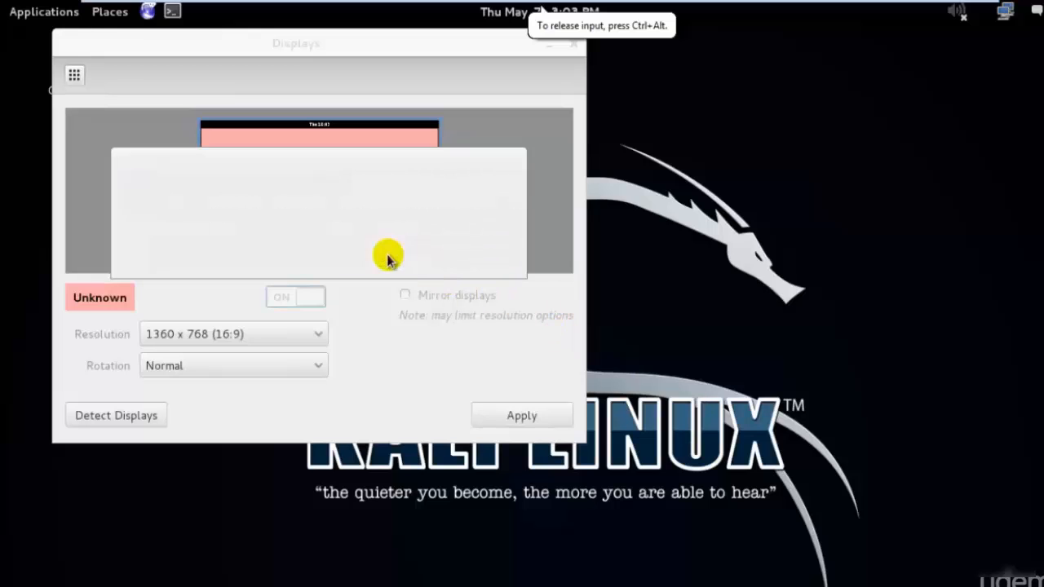
left_click(572, 45)
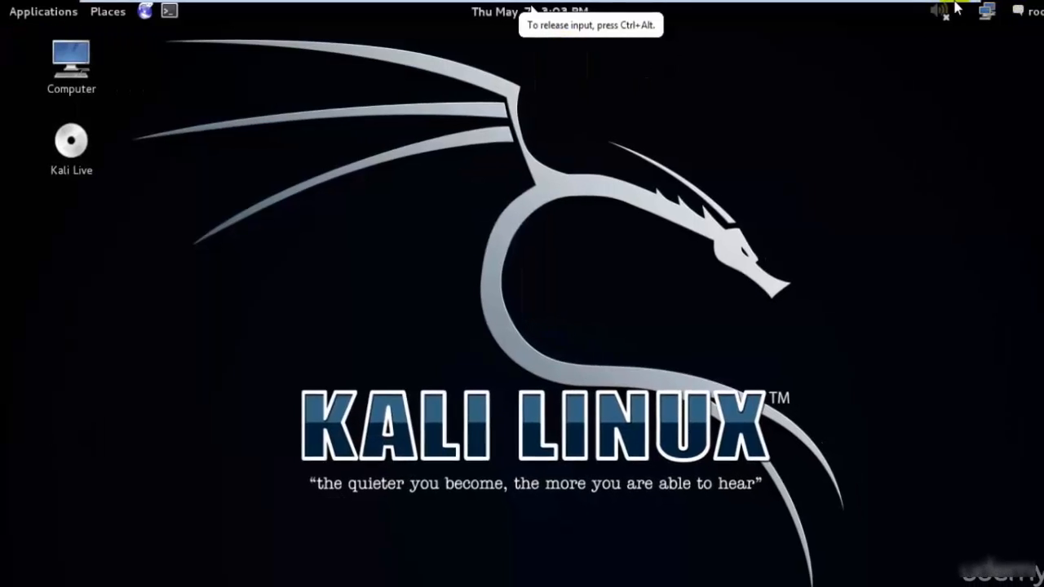
- Leave full screen, start the VMware Tools installation for the Kali Linux machine and dismiss the instruction bar
left_click(930, 10)
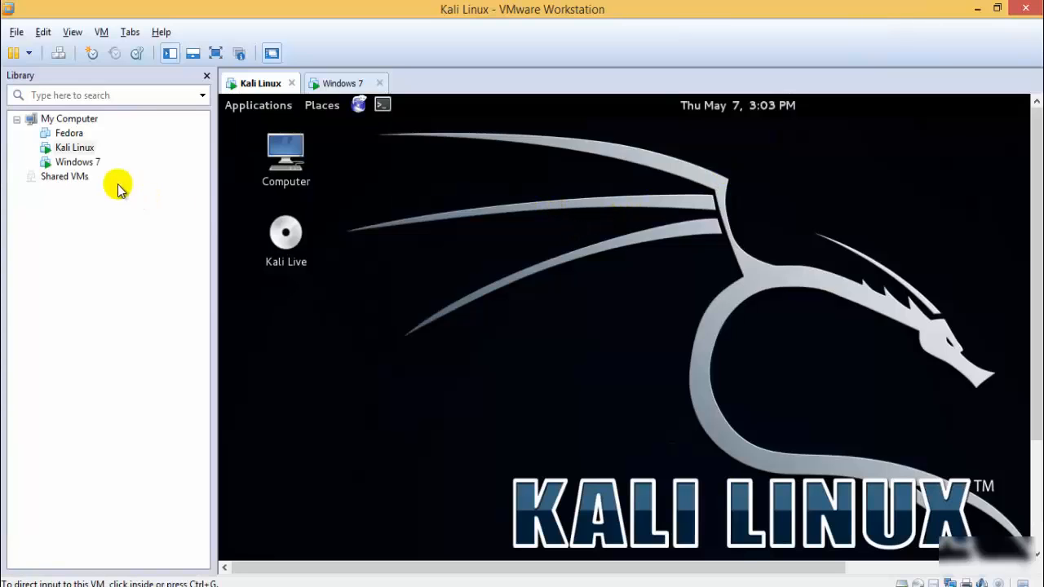
right_click(65, 151)
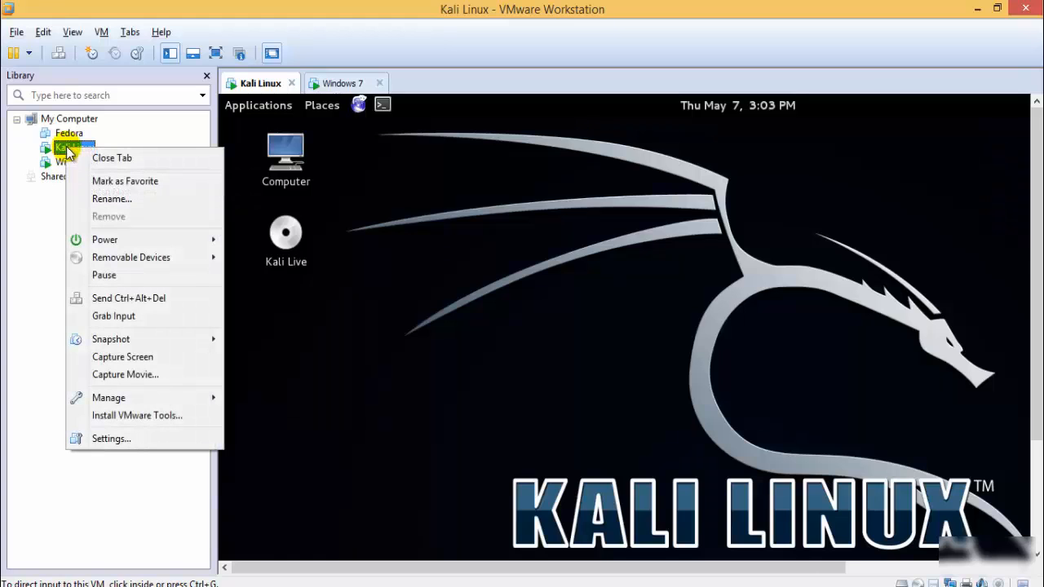
left_click(144, 419)
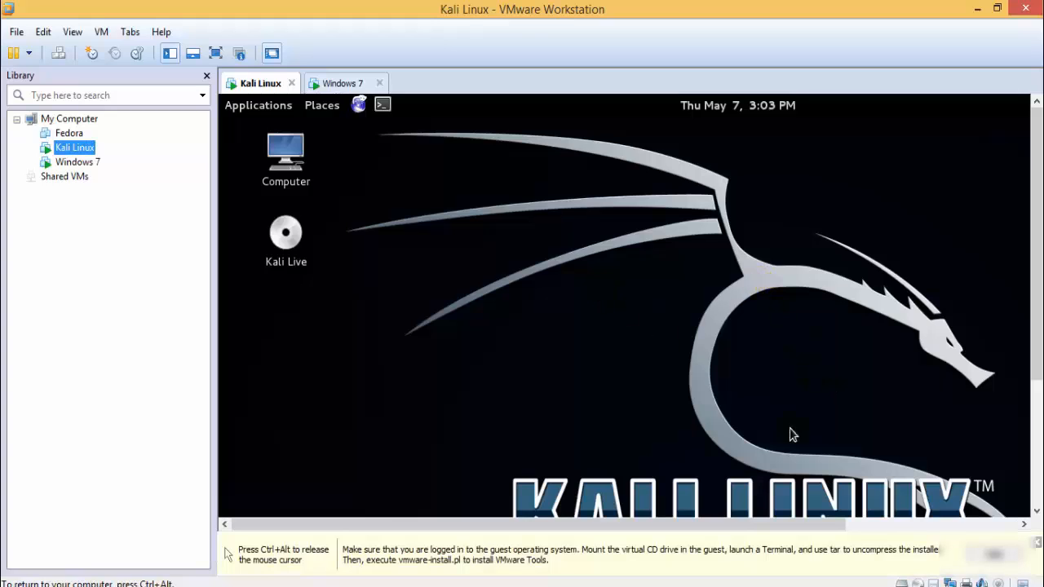
key("ctrl+alt")
left_click(1034, 552)
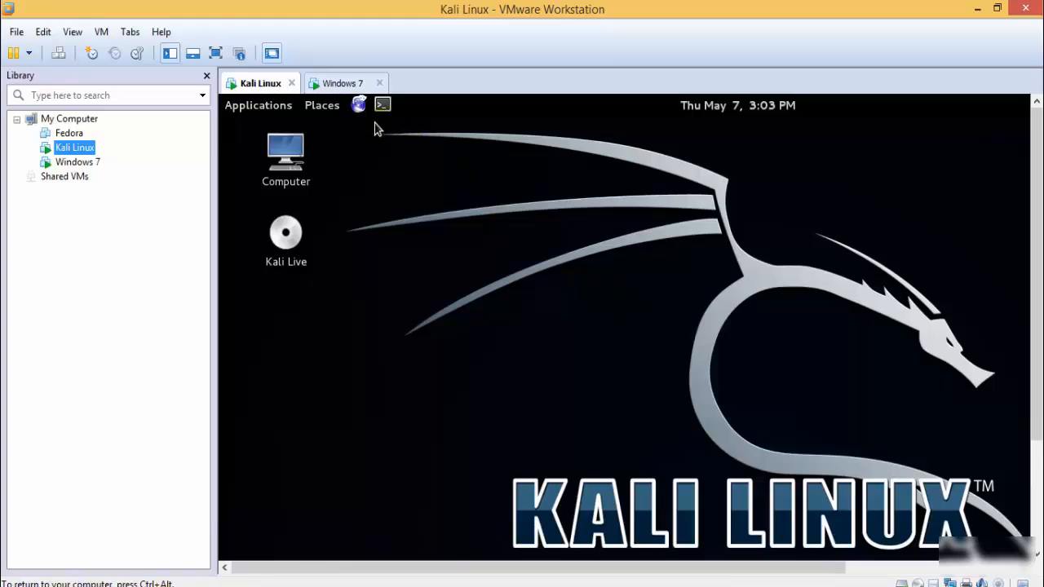
- Check the Windows 7 virtual machine and return to the Kali Linux machine in full screen
left_click(337, 82)
left_click(274, 91)
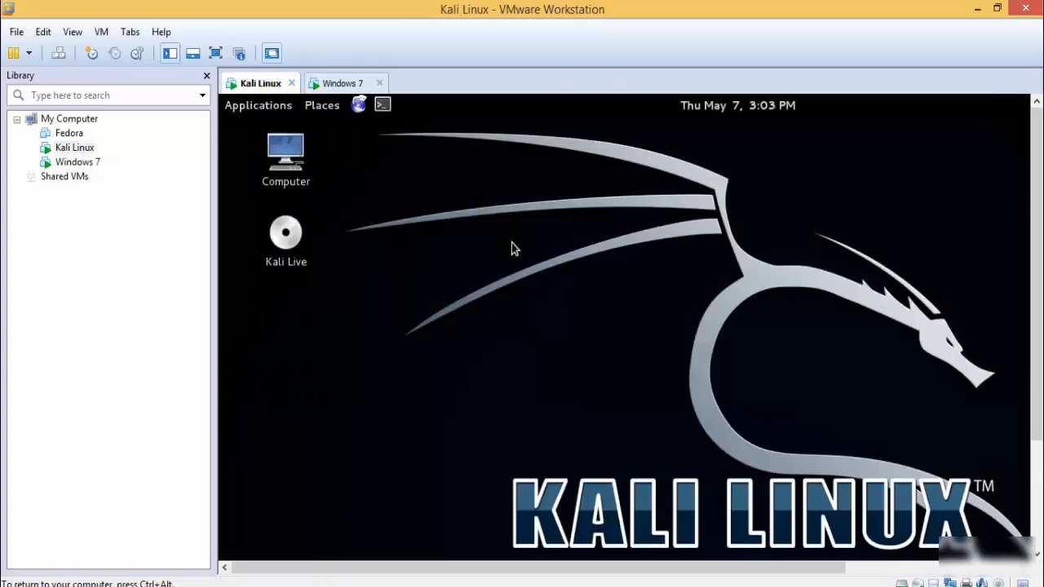
left_click(215, 53)
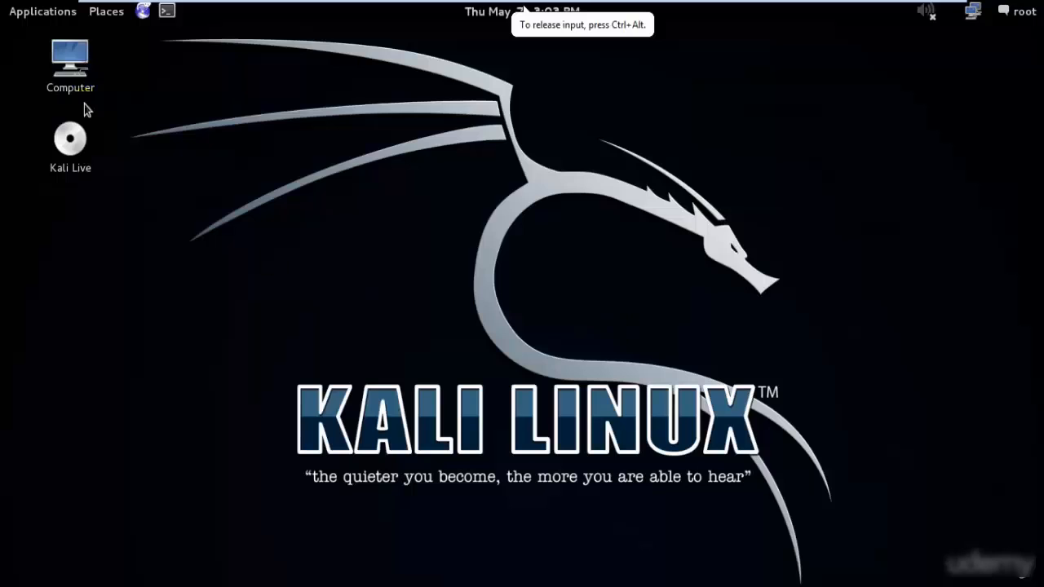
- Leave the full-screen Kali view, switch to Google Chrome and search for "install vmware tools on kali linux"
mouse_move(210, 8)
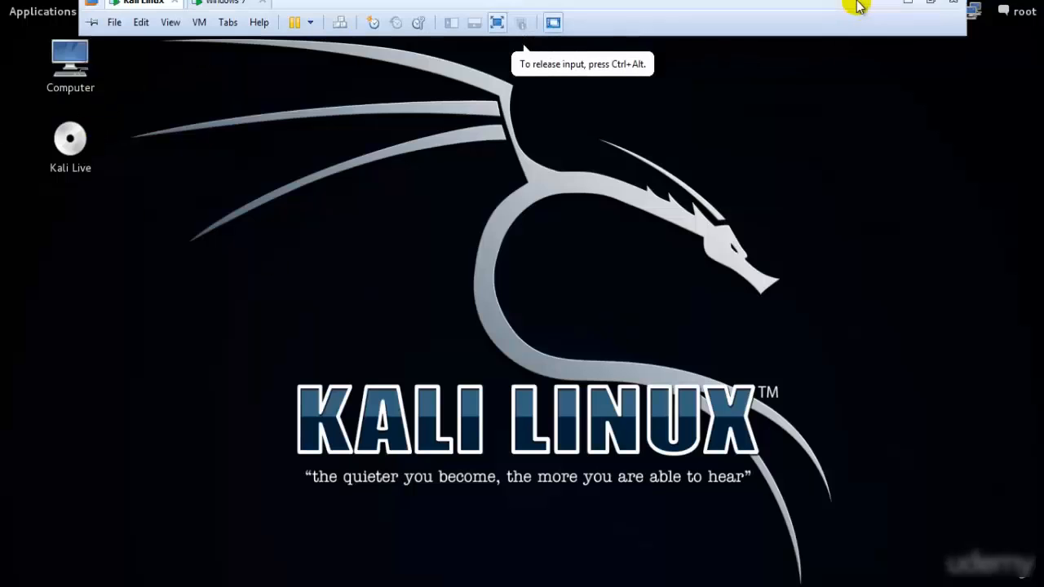
left_click(951, 10)
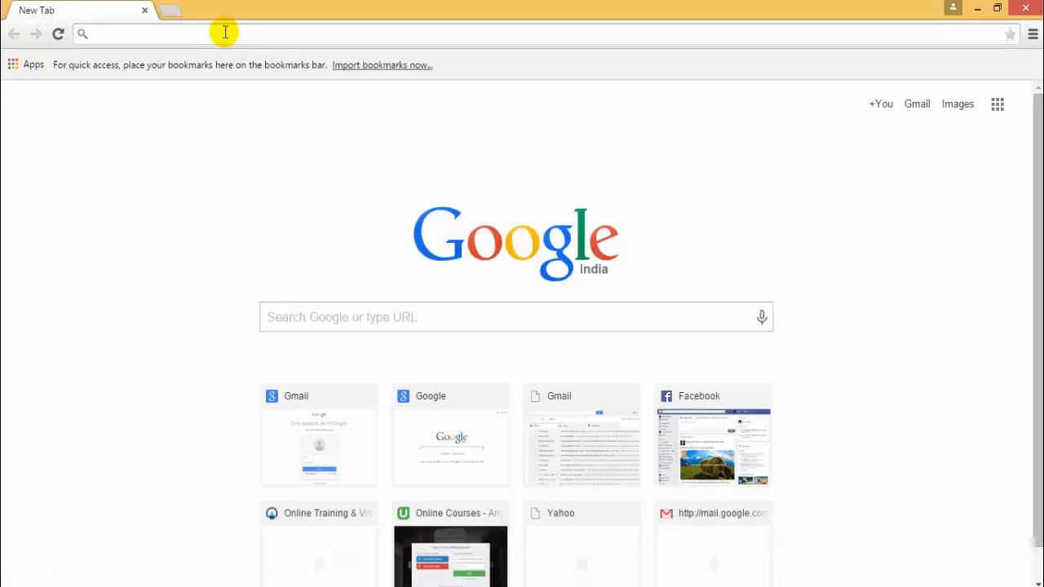
type("tall")
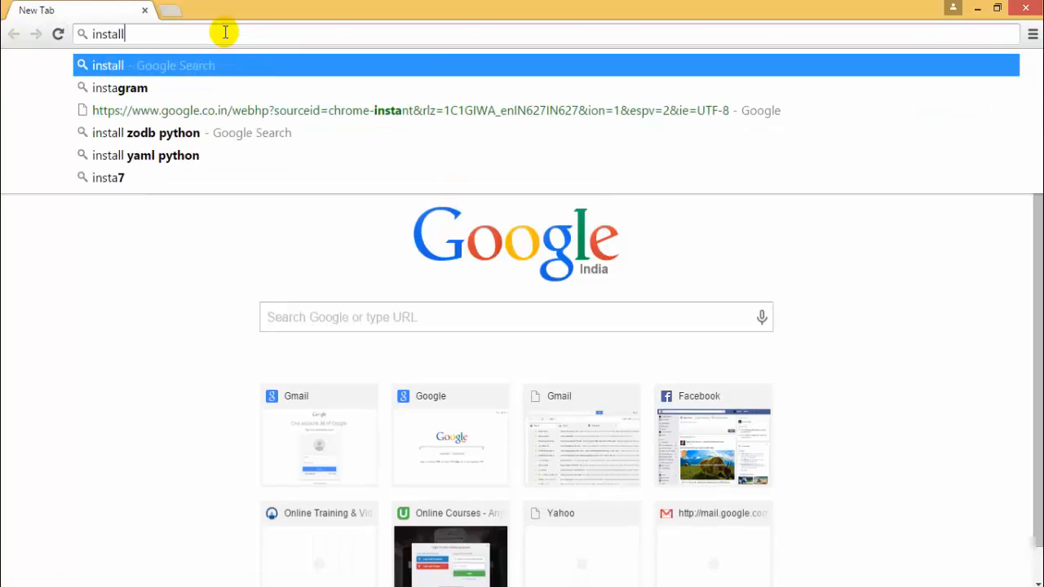
type(" vmware player o")
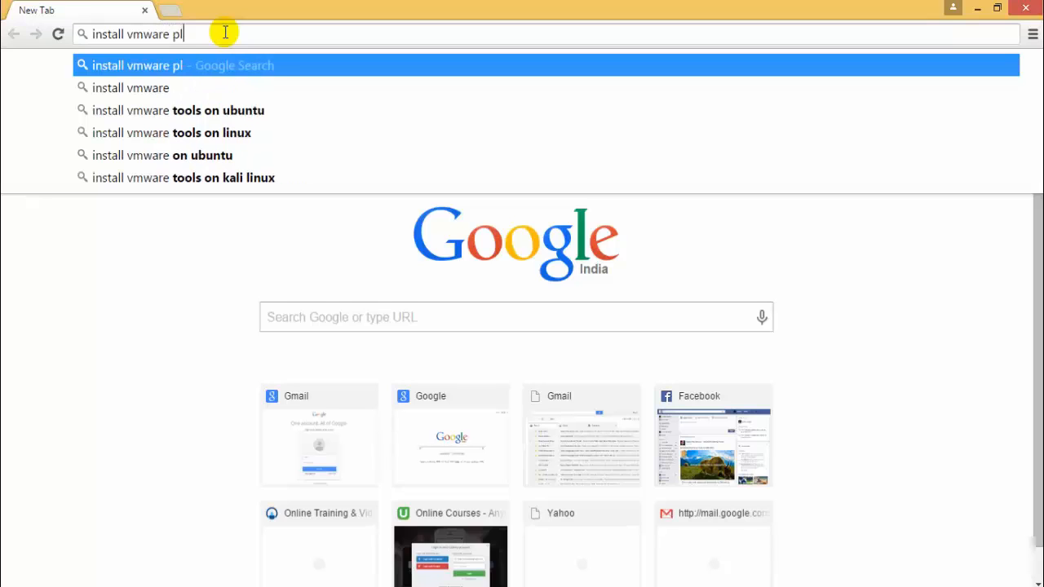
key("BackSpace")
key("BackSpace")
key("BackSpace")
key("BackSpace")
key("BackSpace")
key("BackSpace")
key("BackSpace")
key("BackSpace")
key("BackSpace")
key("BackSpace")
key("BackSpace")
key("BackSpace")
key("BackSpace")
key("BackSpace")
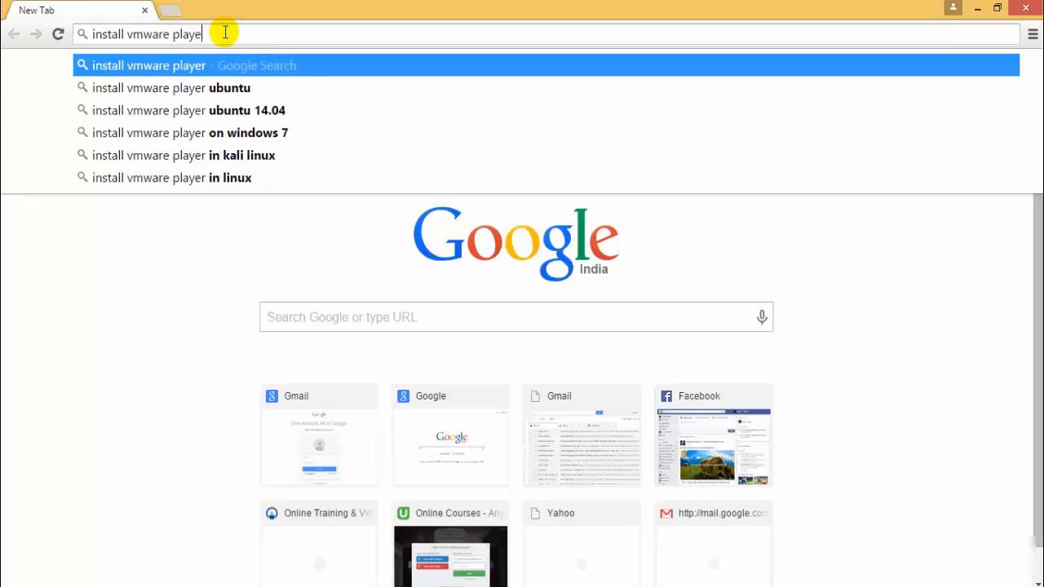
key("BackSpace")
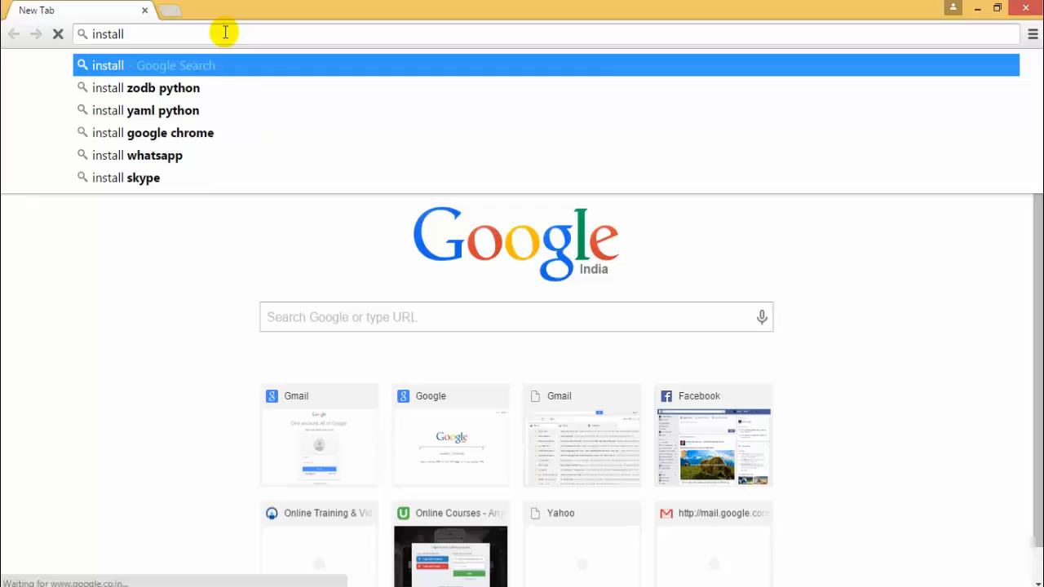
type("vmw")
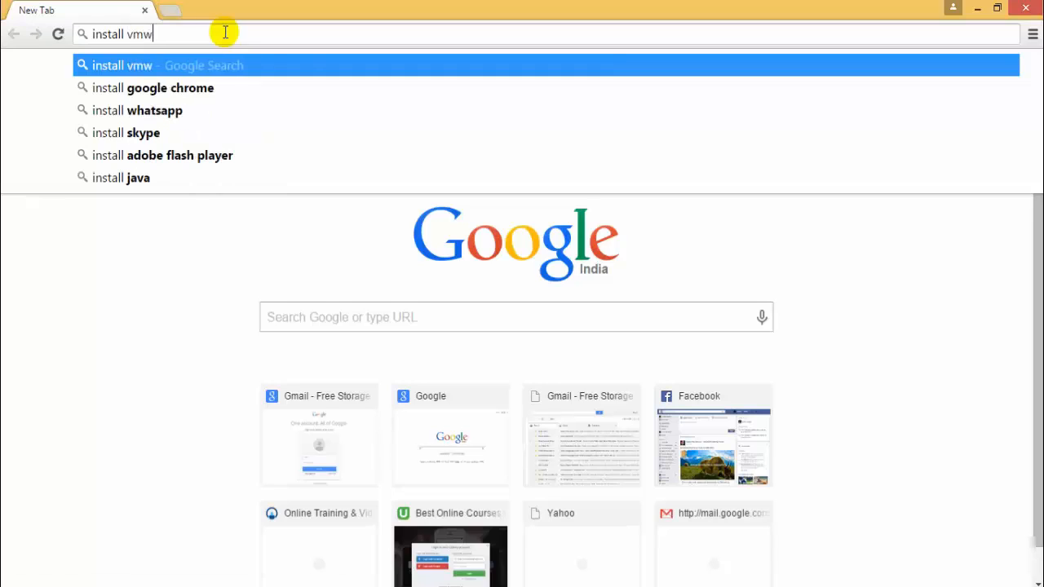
type("are tools on")
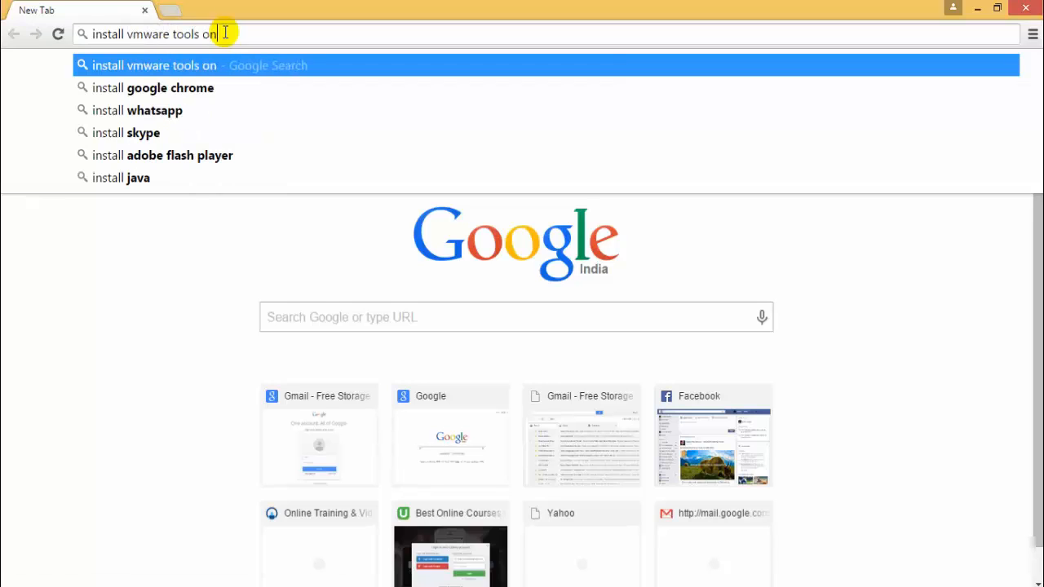
type(" kali linux")
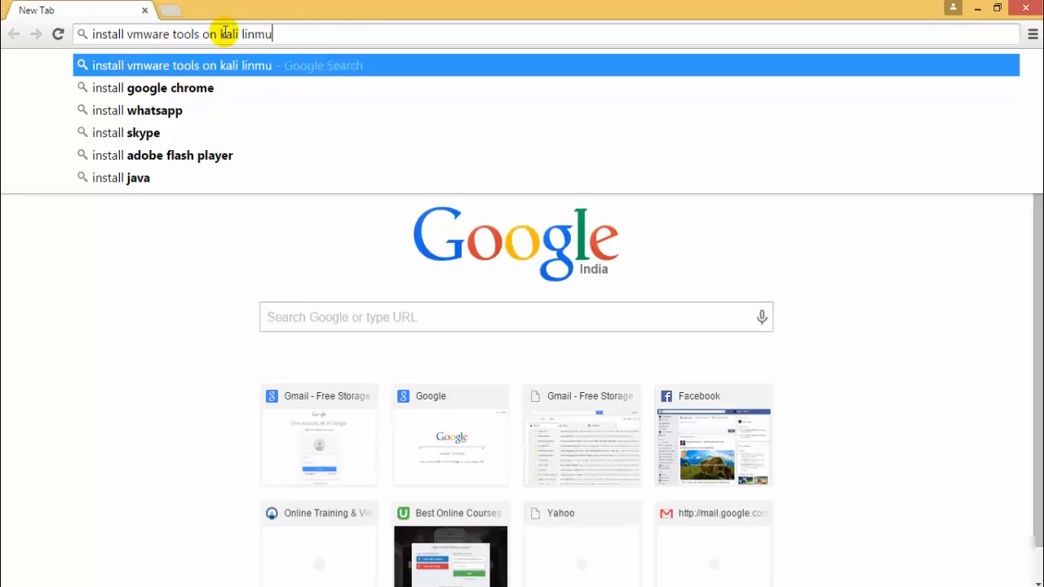
key("Return")
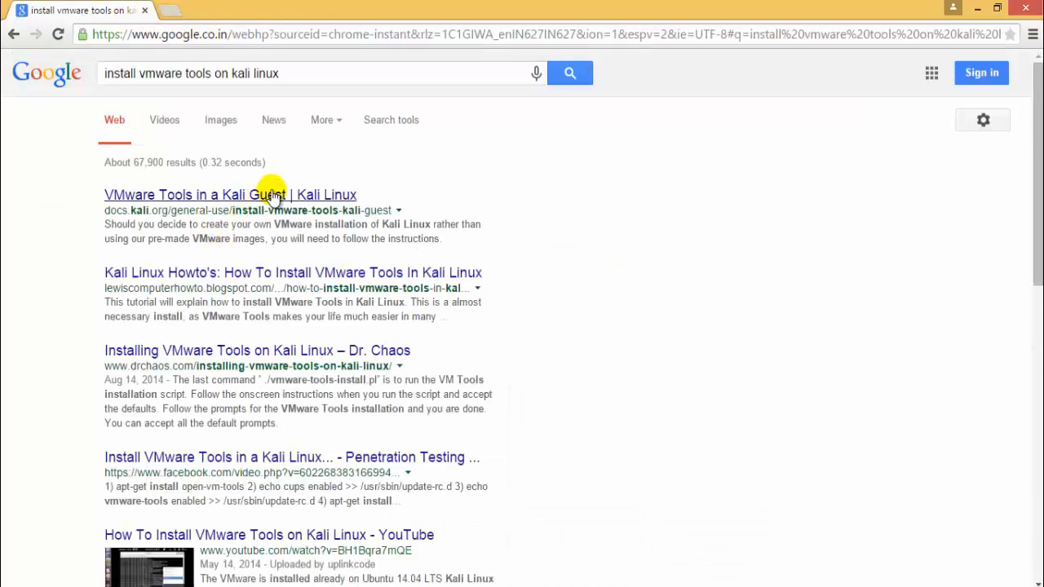
- Open the "VMware Tools in a Kali Guest | Kali Linux" result in a new tab and check the Windows 7 and Kali machines while it loads
middle_click(269, 194)
left_click(273, 8)
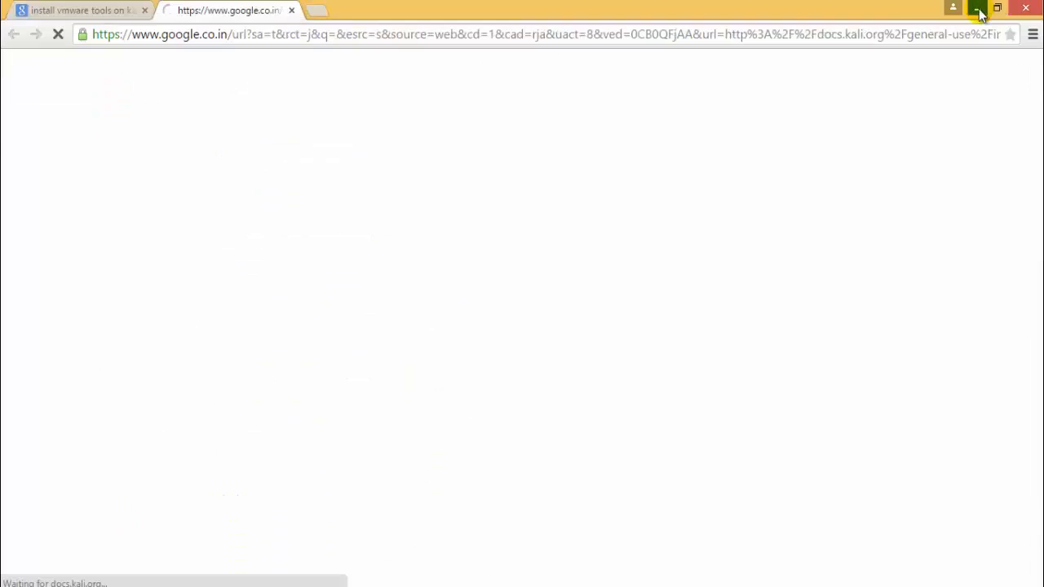
left_click(979, 12)
left_click(342, 83)
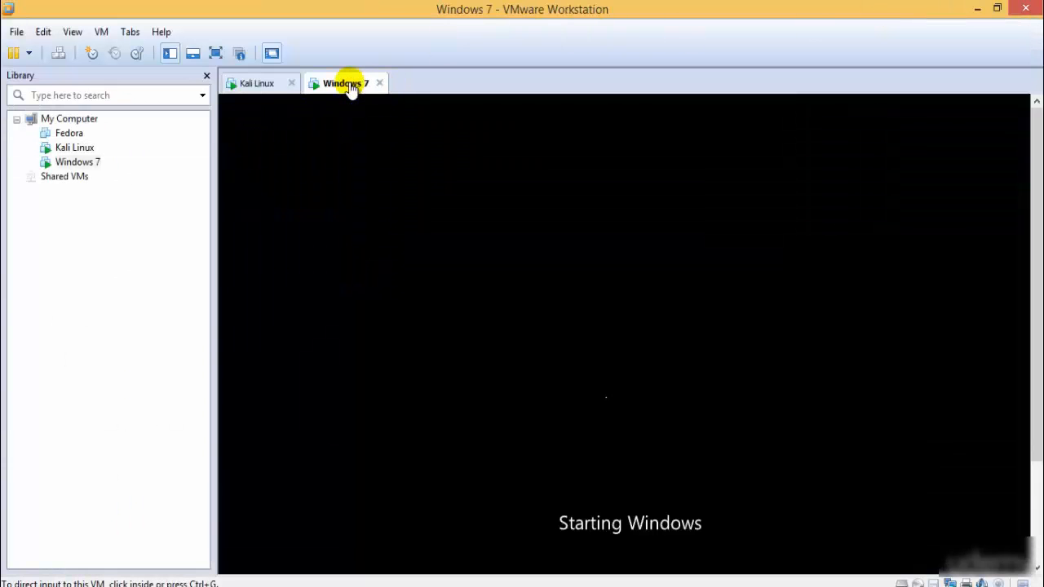
left_click(273, 86)
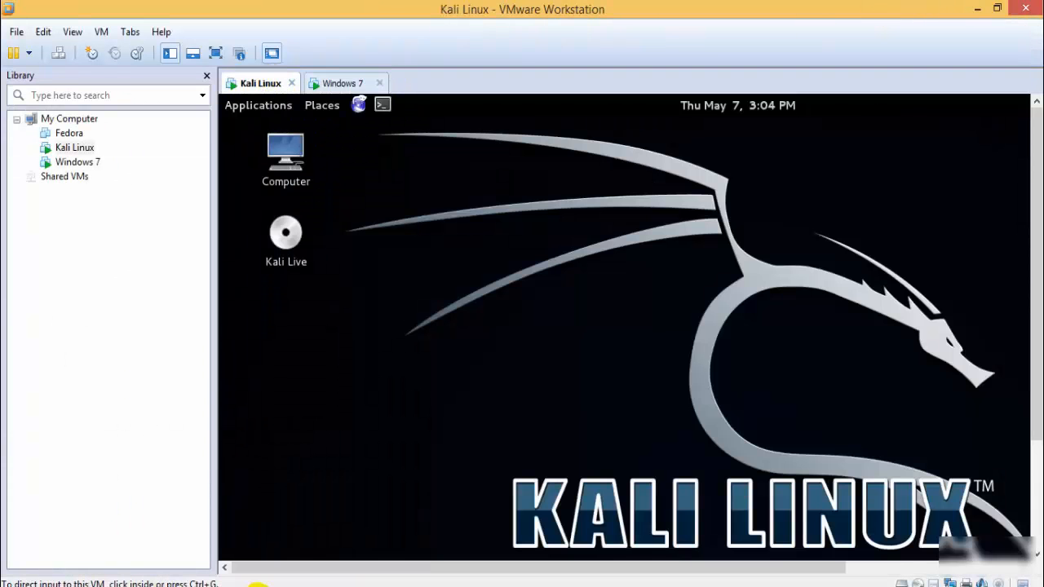
left_click(174, 583)
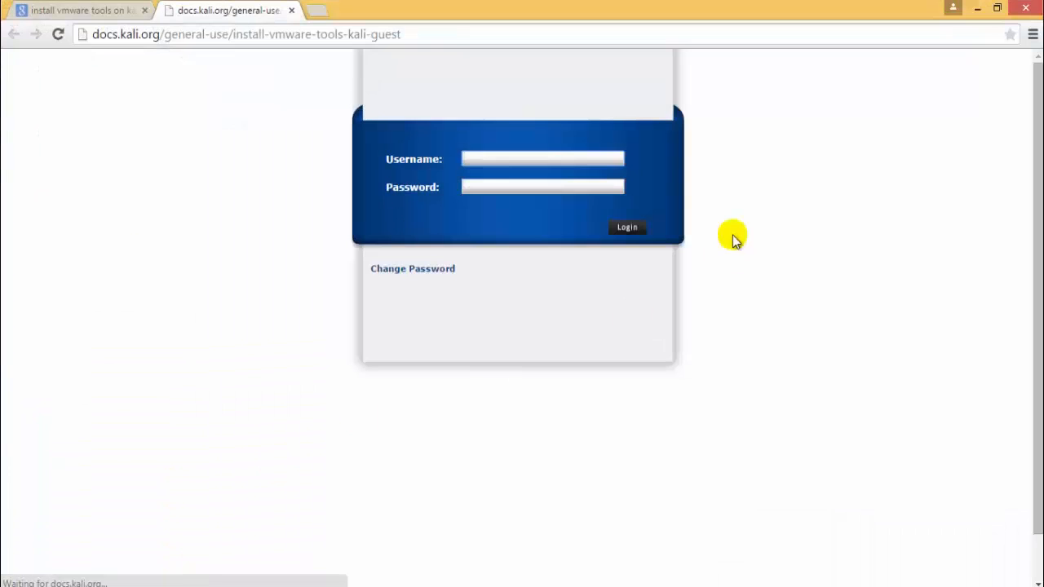
- Log in on the network login page with the username demo and the account password
left_click(559, 156)
type("demo")
key("Tab")
type("d")
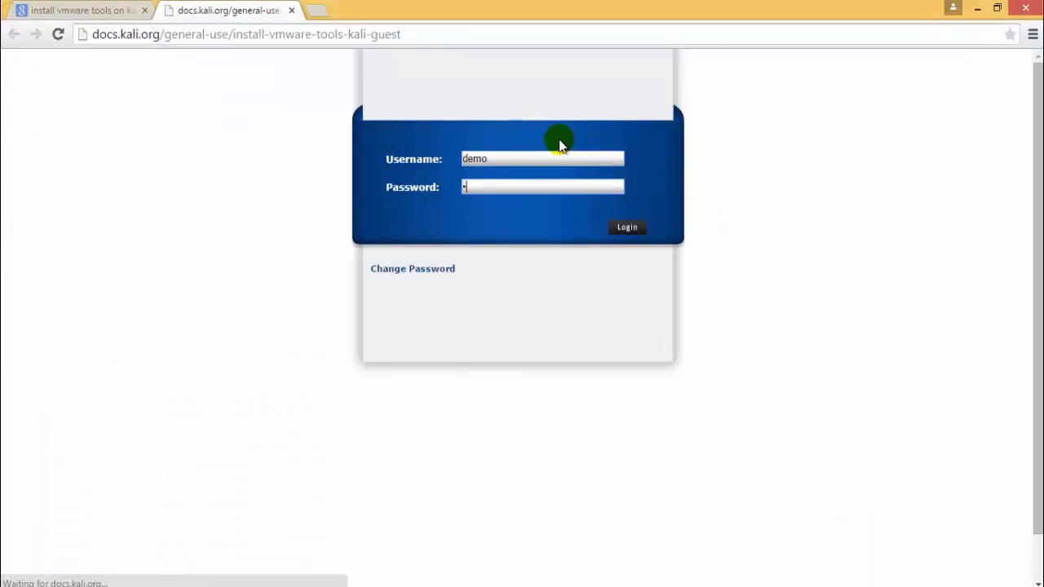
key("Return")
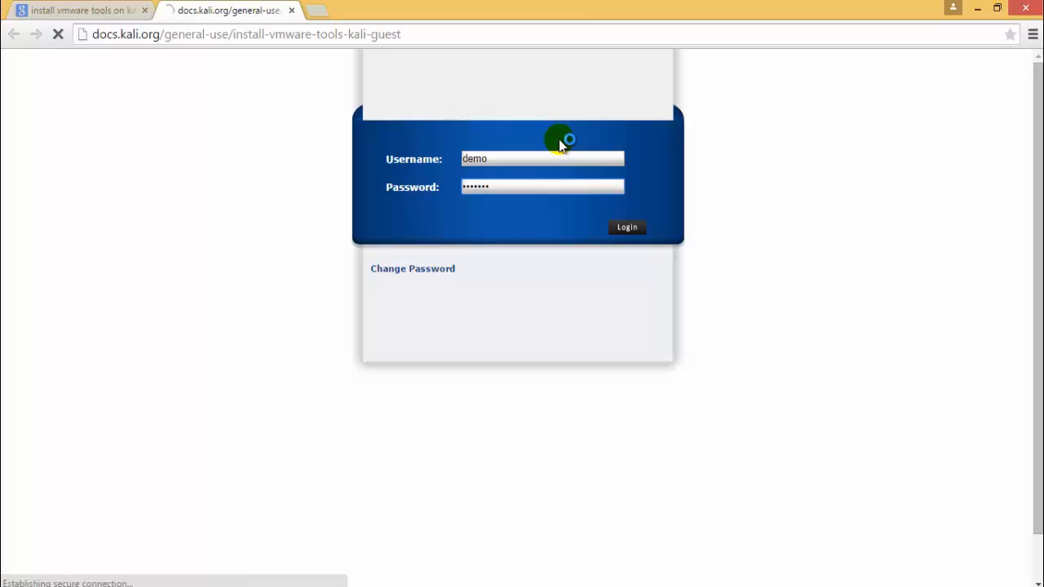
- Proceed past the certificate warning to 192.168.1.1 and agree to log out the existing demo session
left_click(330, 353)
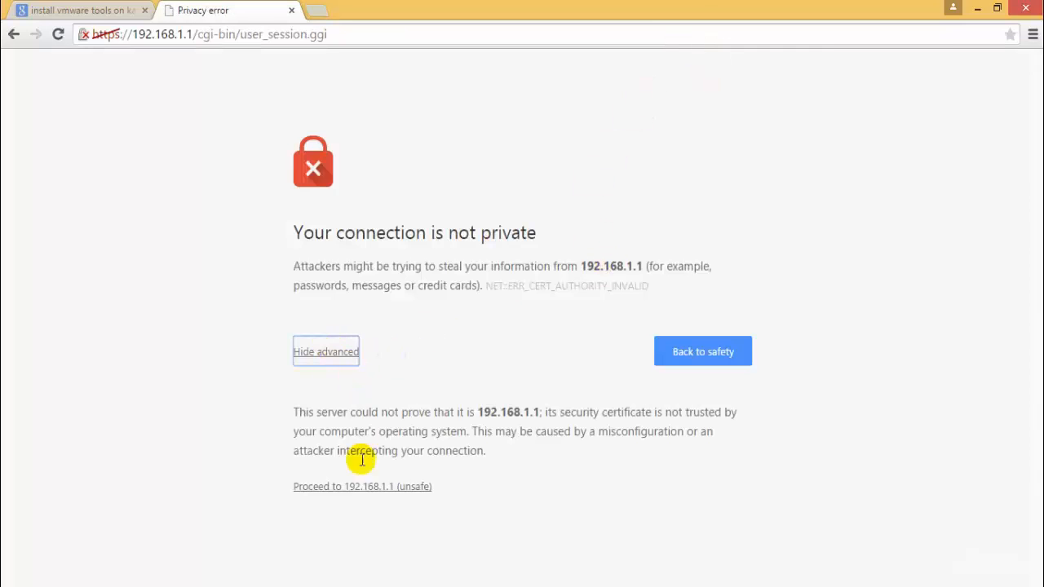
left_click(374, 492)
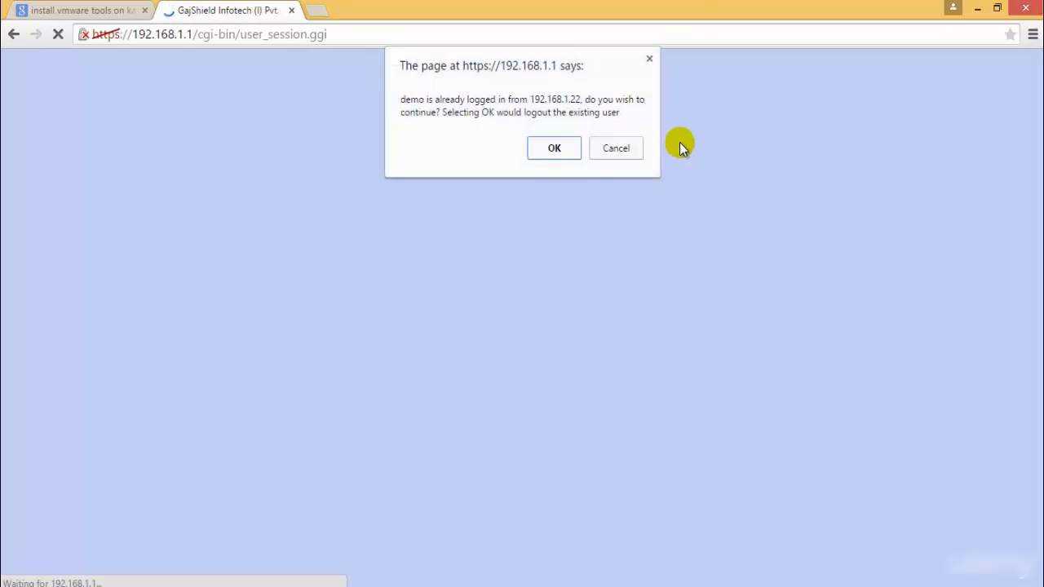
left_click(544, 153)
left_click(903, 156)
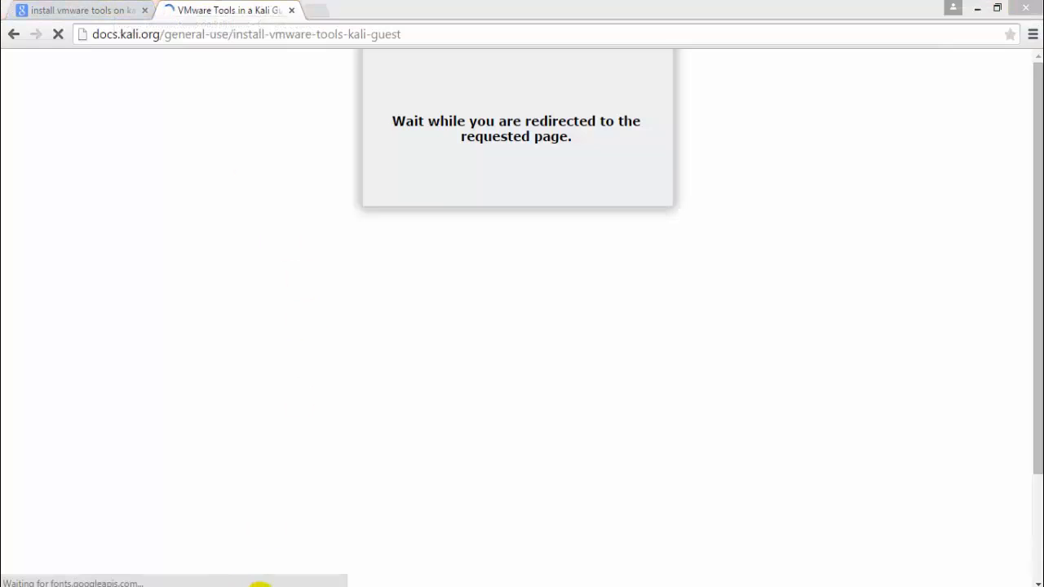
- Switch to VMware Workstation and check the Windows 7 setup progress and the Kali Linux machine
mouse_move(259, 584)
left_click(350, 489)
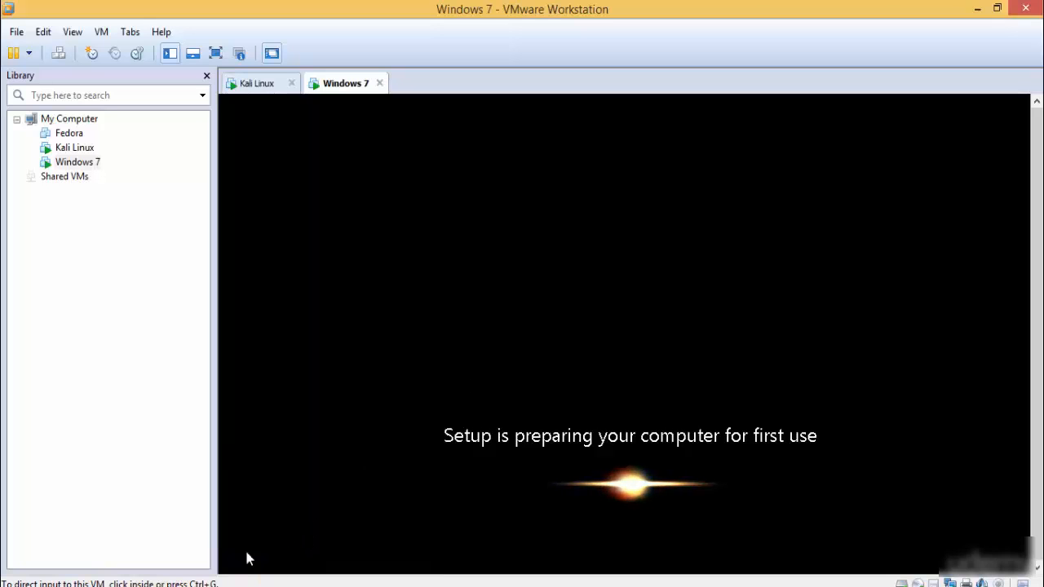
mouse_move(260, 584)
left_click(188, 513)
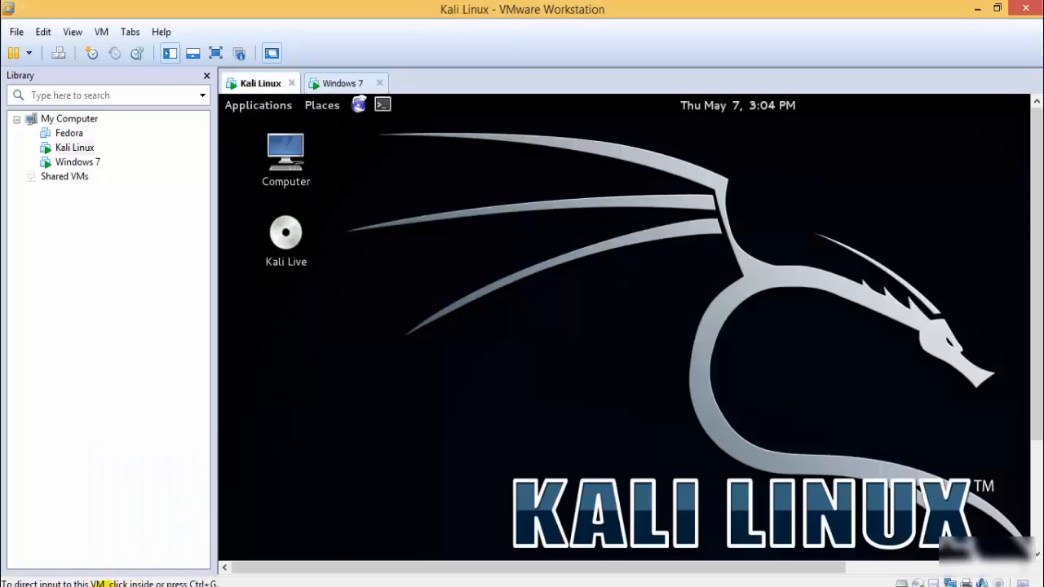
- Return to Google Chrome and read the instructions for installing open-vm-tools and VMware Tools in Kali
left_click(119, 584)
scroll(618, 404, "down", 5)
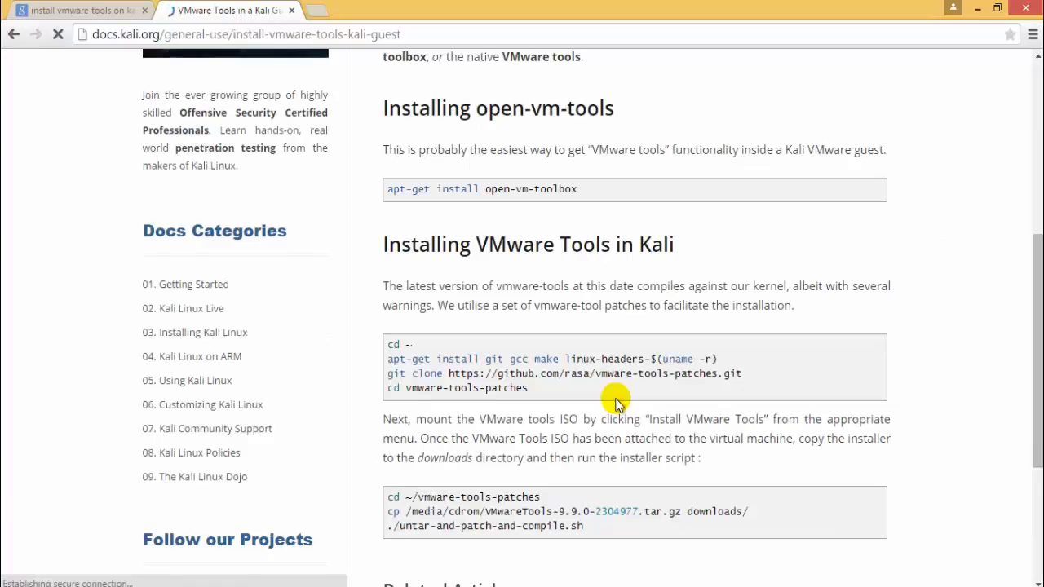
scroll(617, 404, "down", 3)
scroll(614, 400, "up", 3)
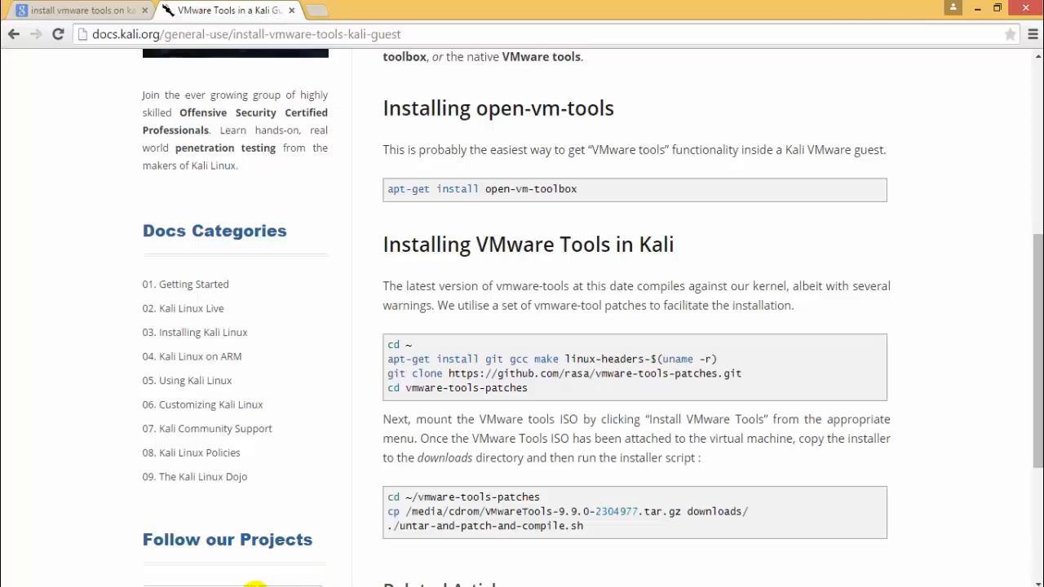
- Switch to the Kali Linux machine, open the Kali Live disc from the desktop and move its window fully into view
mouse_move(312, 576)
left_click(155, 513)
left_click(300, 236)
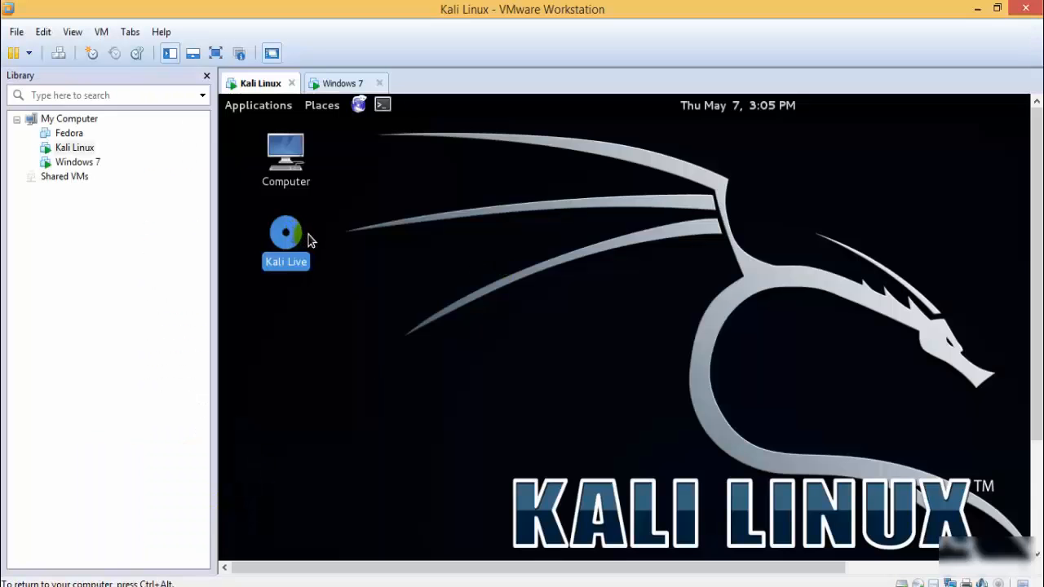
right_click(310, 238)
left_click(394, 176)
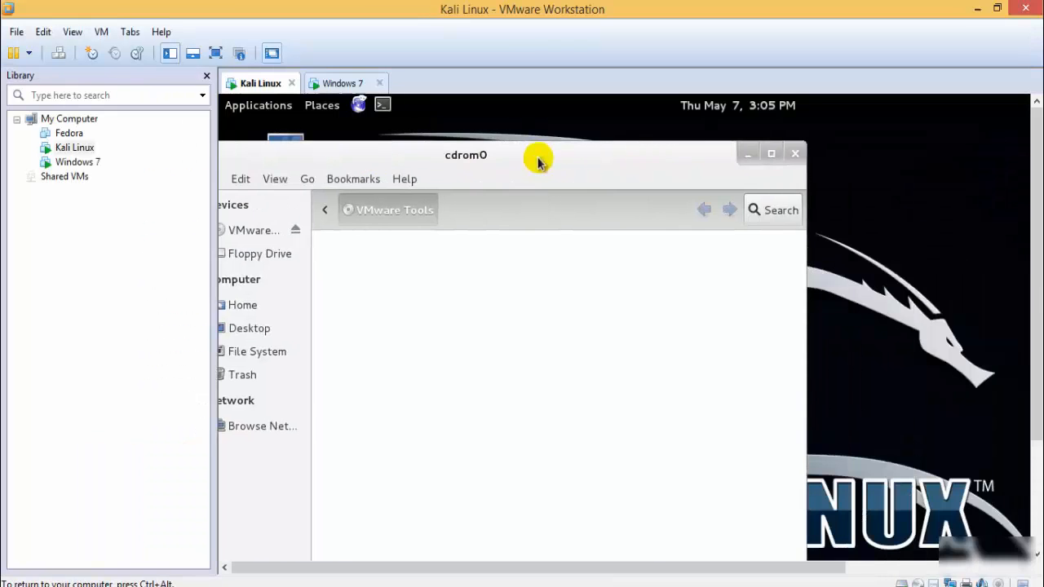
left_click_drag(410, 161, 576, 183)
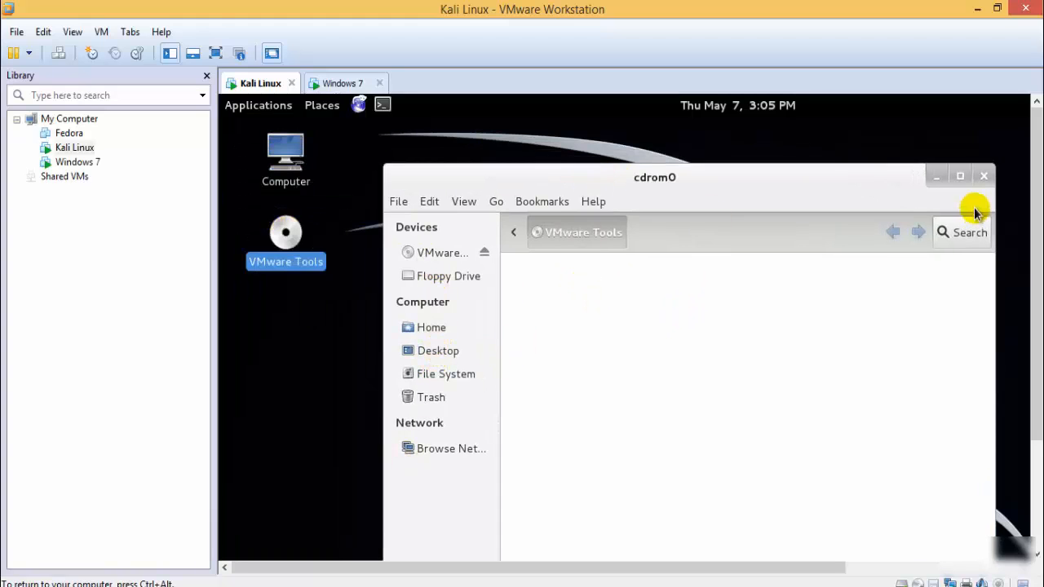
- Look through the VMware Tools disc, Home, Desktop, File System and Trash, and close the file manager window
left_click(448, 254)
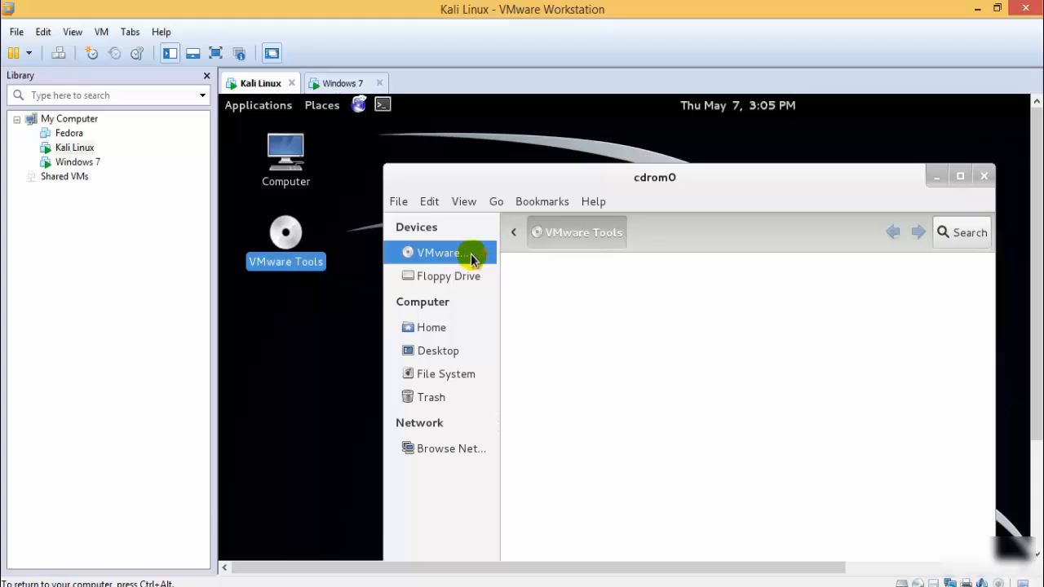
left_click(453, 327)
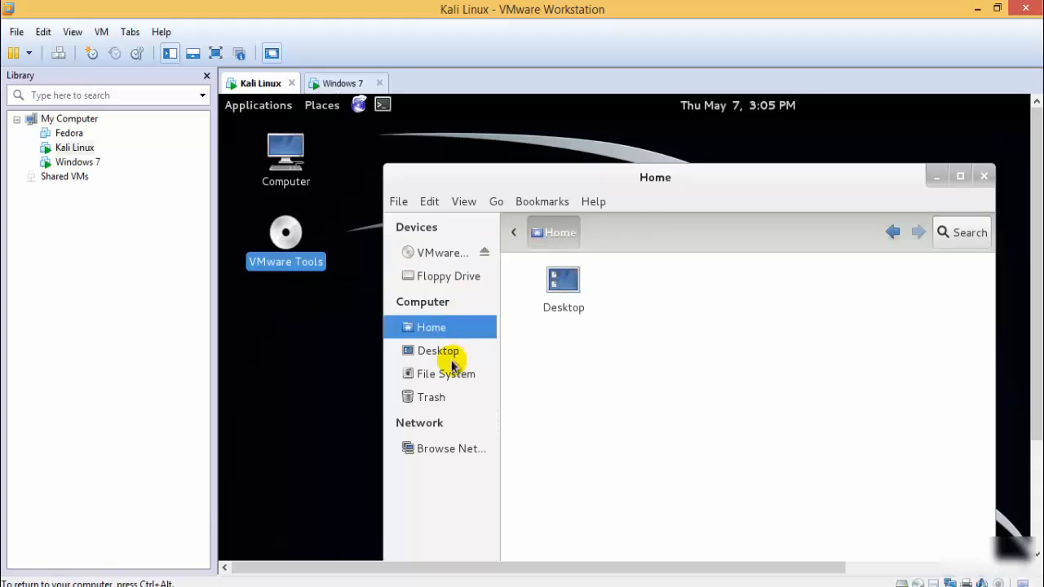
left_click(448, 352)
left_click(458, 373)
left_click(448, 397)
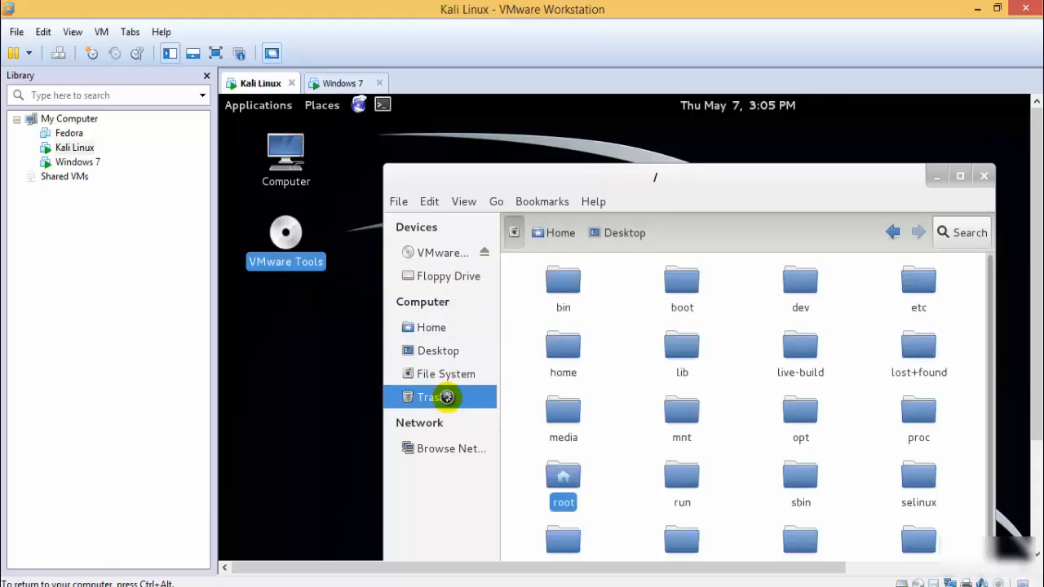
left_click(452, 253)
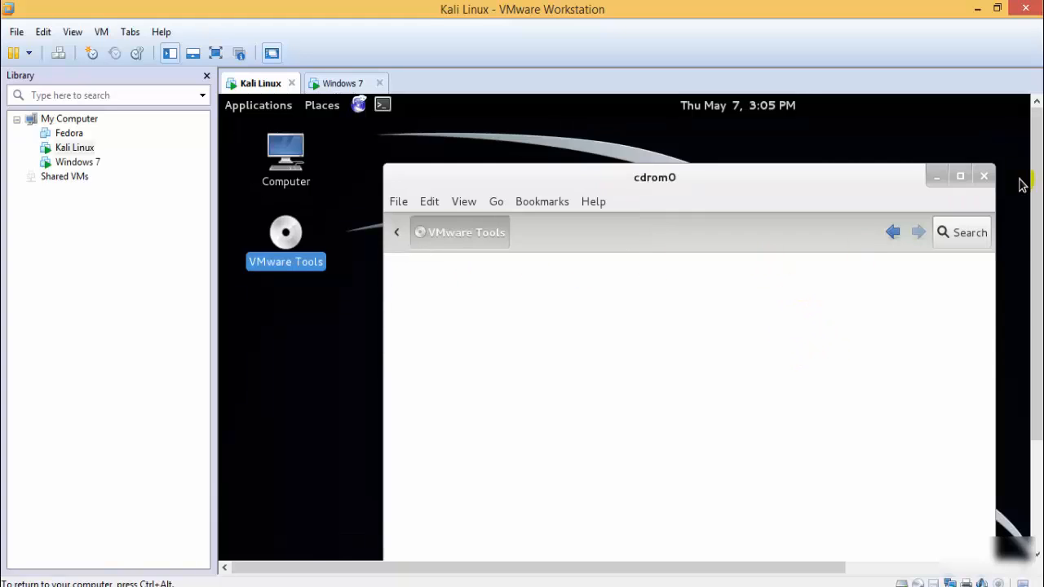
left_click(979, 177)
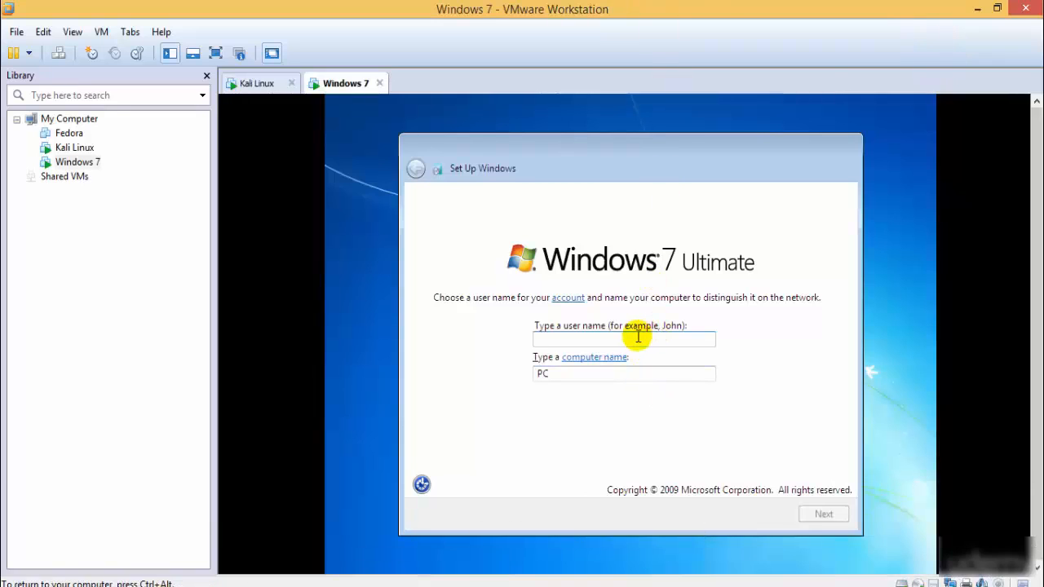
- Create the TestUser account in the Windows 7 setup, entering and confirming an account password and adding a password hint
type("TestUser")
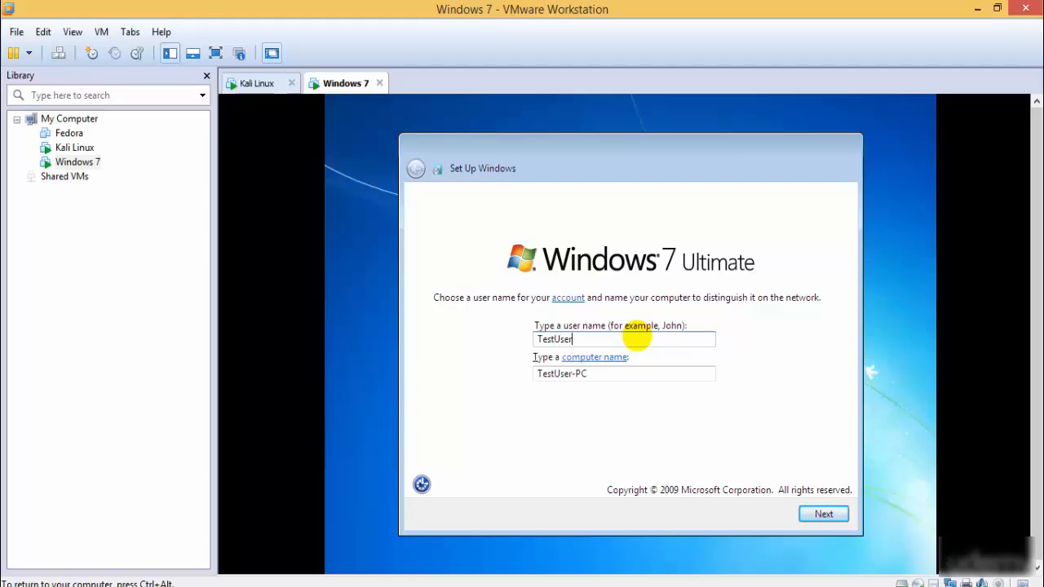
key("Return")
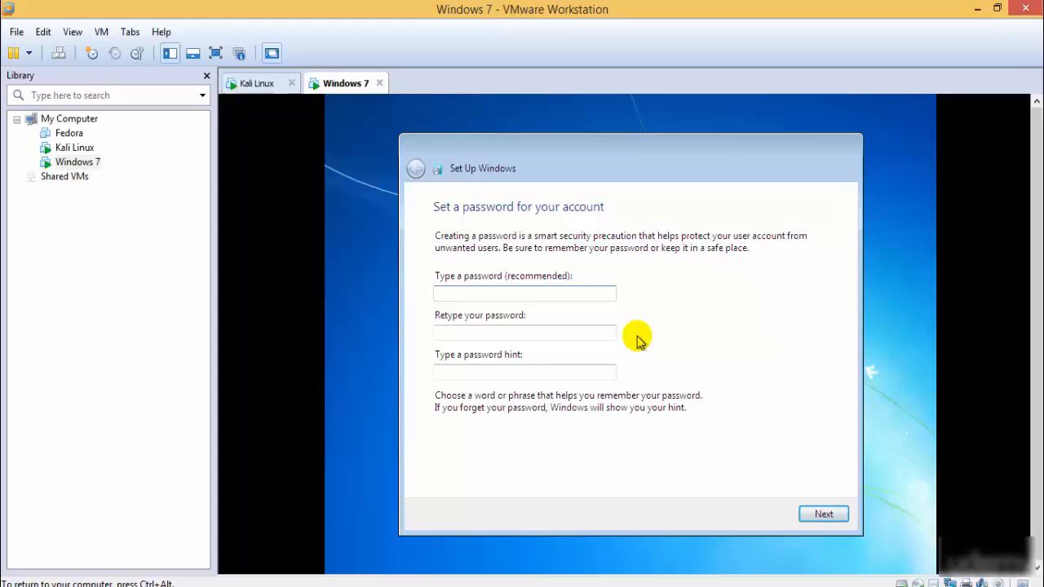
type("••••")
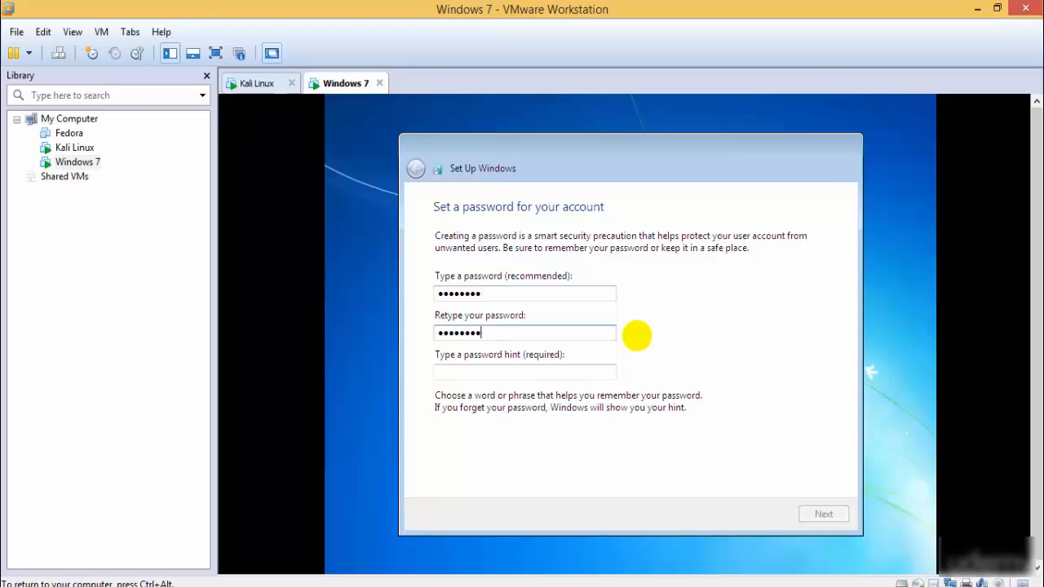
type("abcd@123")
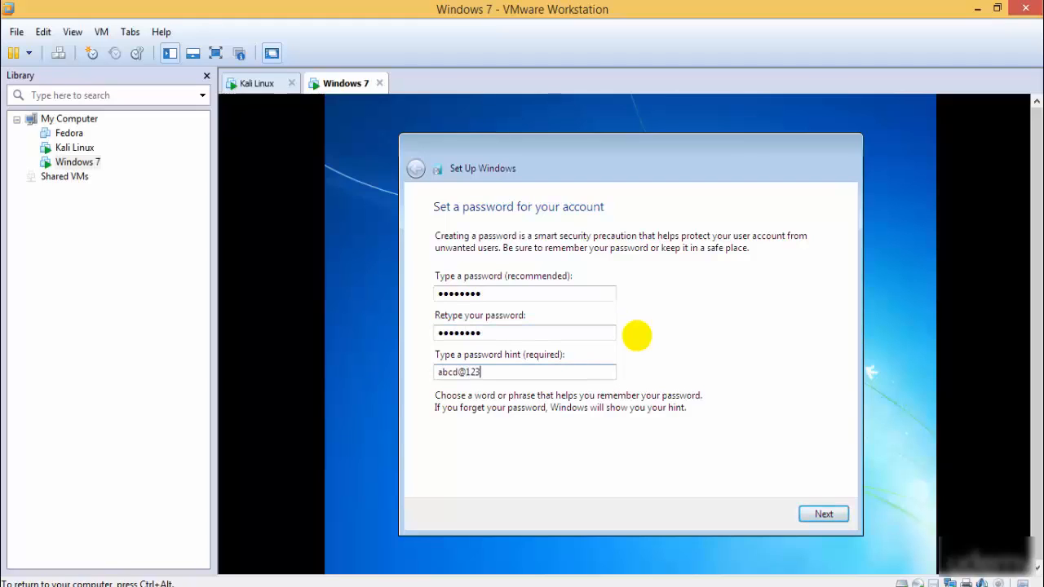
key("Return")
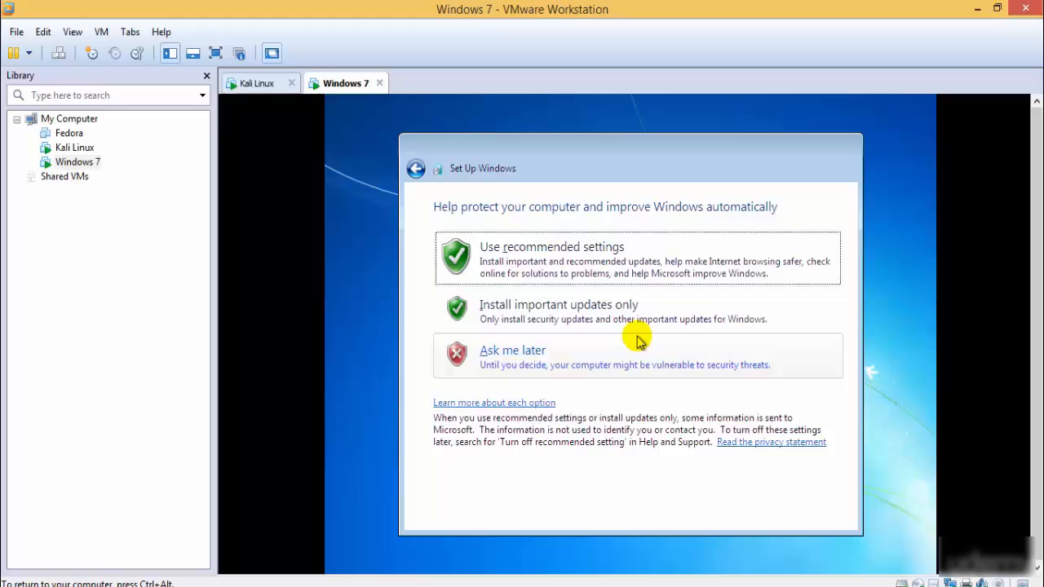
- Choose Ask me later for the Windows 7 updates, continue the setup and set the location to Home network
left_click(492, 354)
left_click(824, 514)
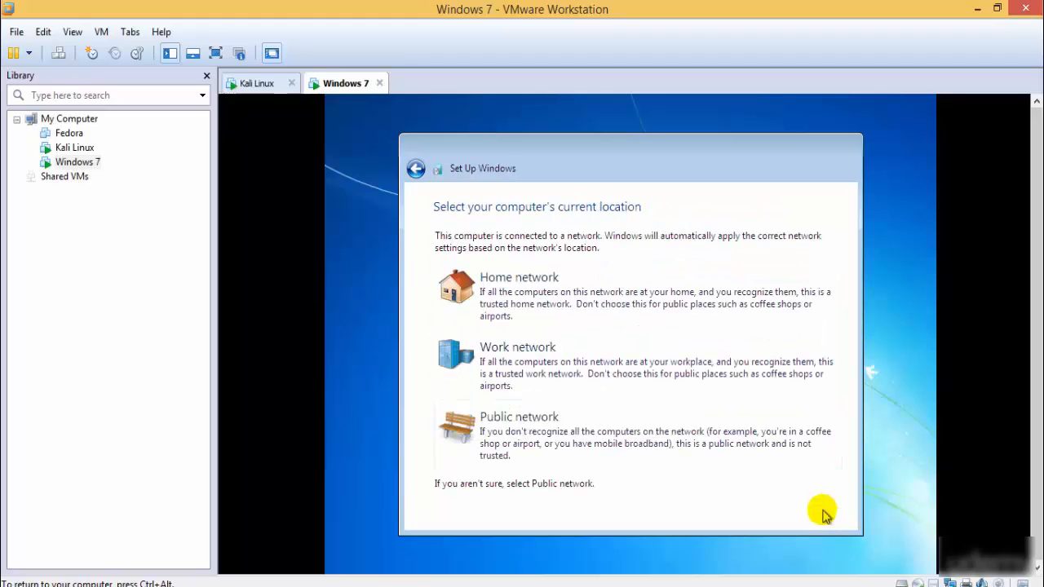
left_click(569, 291)
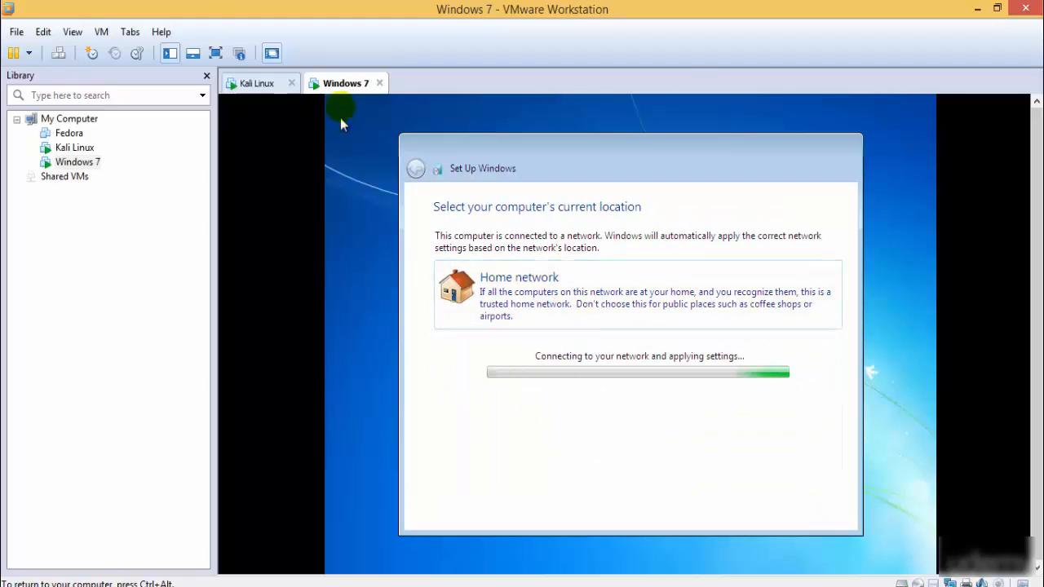
- Return to the Kali Linux machine and eject the VMware Tools disc from its desktop
left_click(245, 83)
left_click(338, 83)
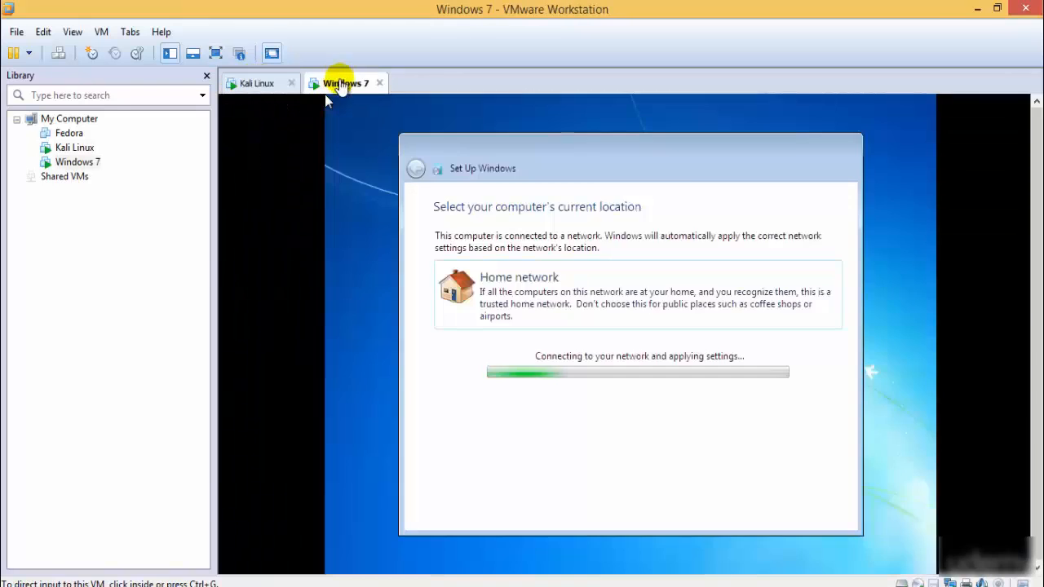
left_click(259, 83)
right_click(290, 238)
scroll(1037, 245, "down", 3)
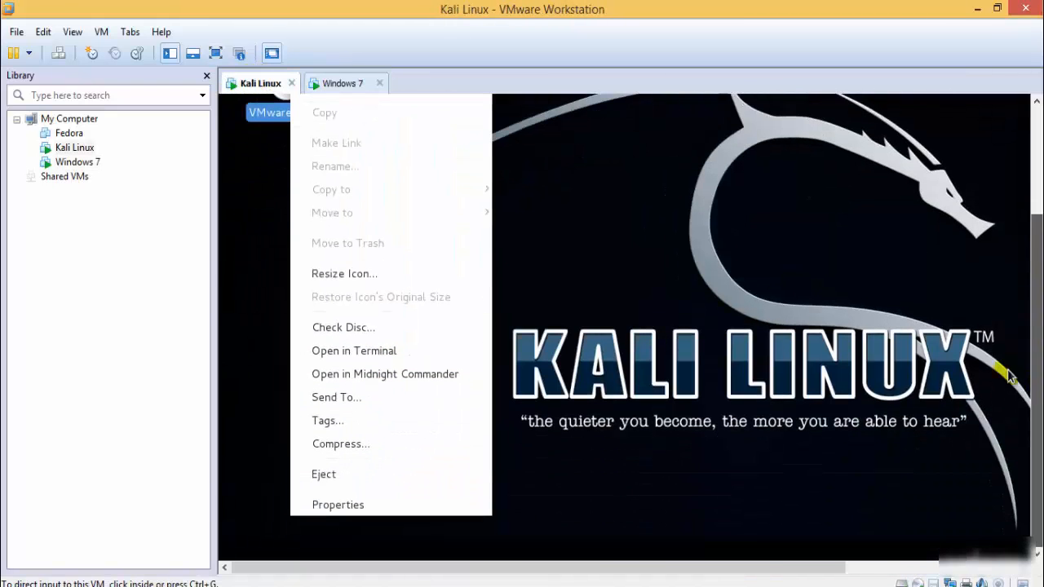
left_click(329, 473)
scroll(1039, 303, "up", 3)
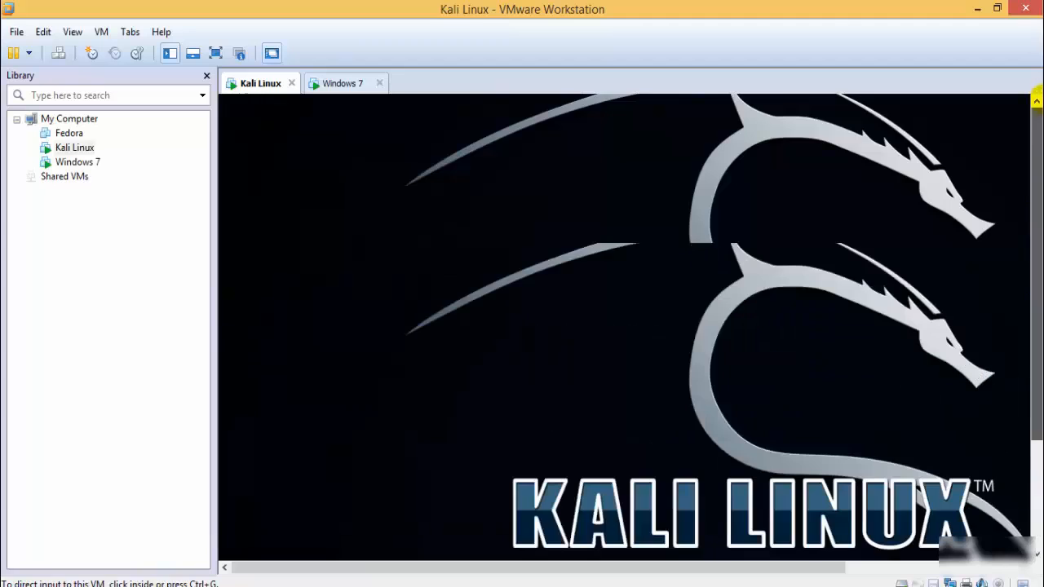
- Eject the Kali Live disc from the Kali Linux desktop
right_click(85, 153)
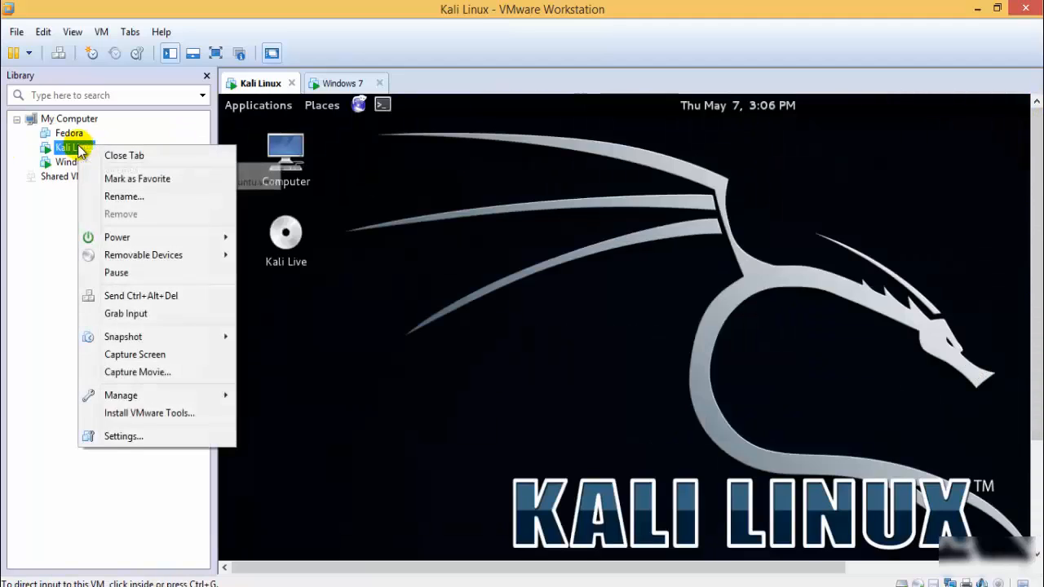
left_click(368, 247)
left_click(275, 235)
right_click(276, 236)
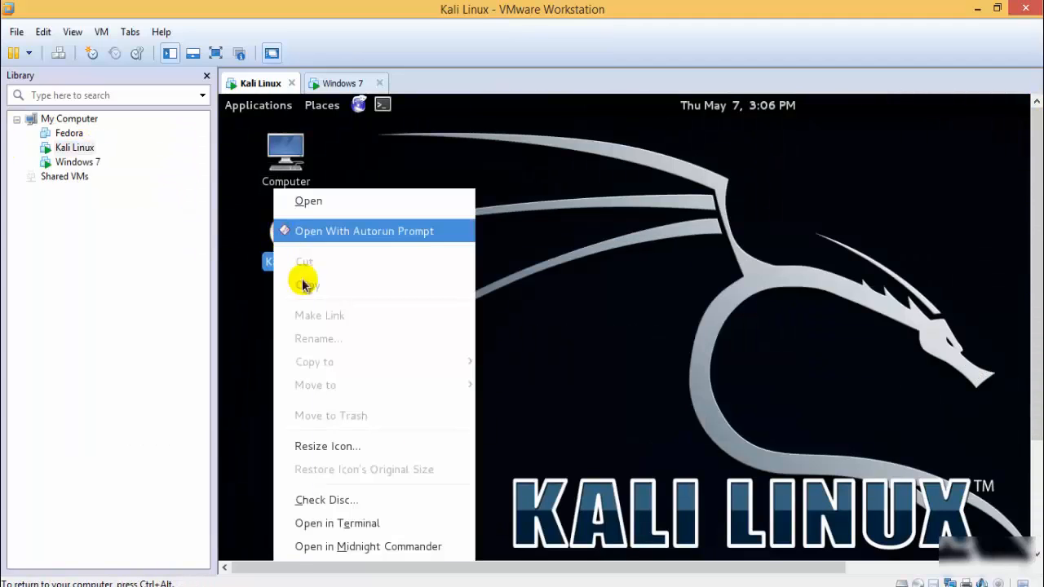
scroll(1039, 237, "down", 3)
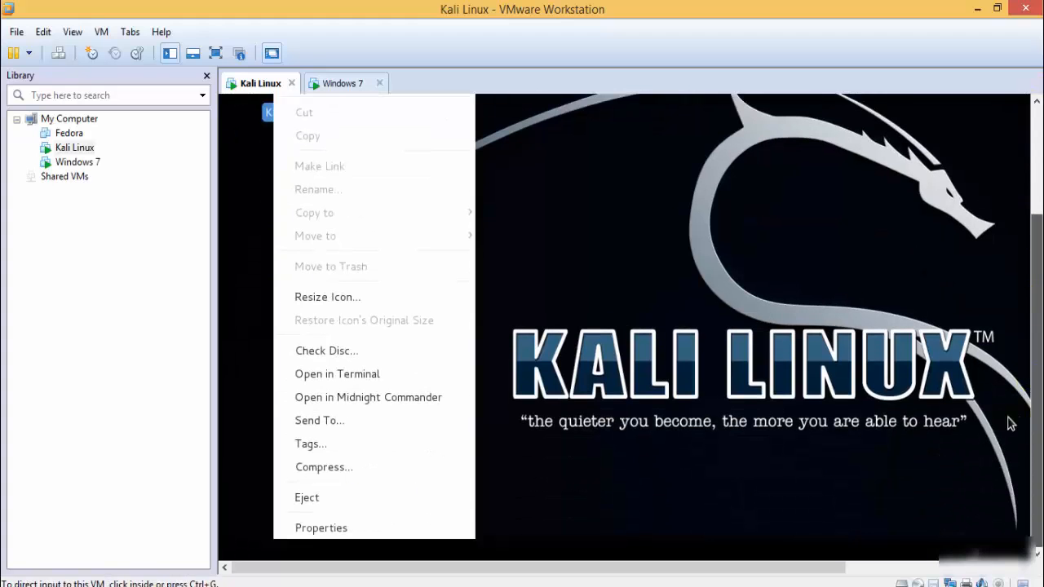
left_click(405, 497)
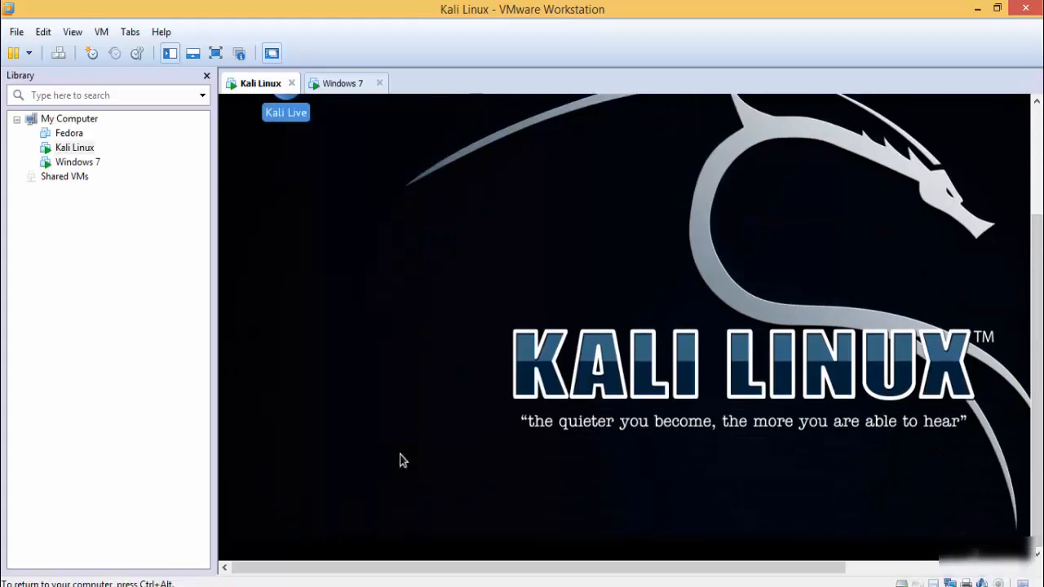
- Check the CD/DVD drive's connection and ISO image in the Kali Linux virtual machine settings, leaving them without changes
right_click(73, 149)
left_click(168, 433)
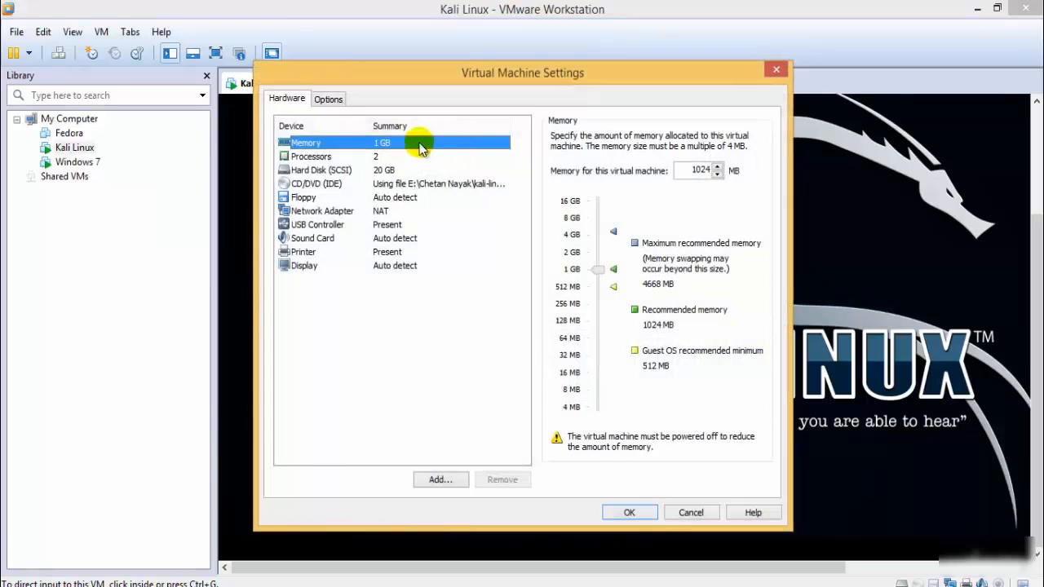
left_click(341, 170)
left_click(350, 186)
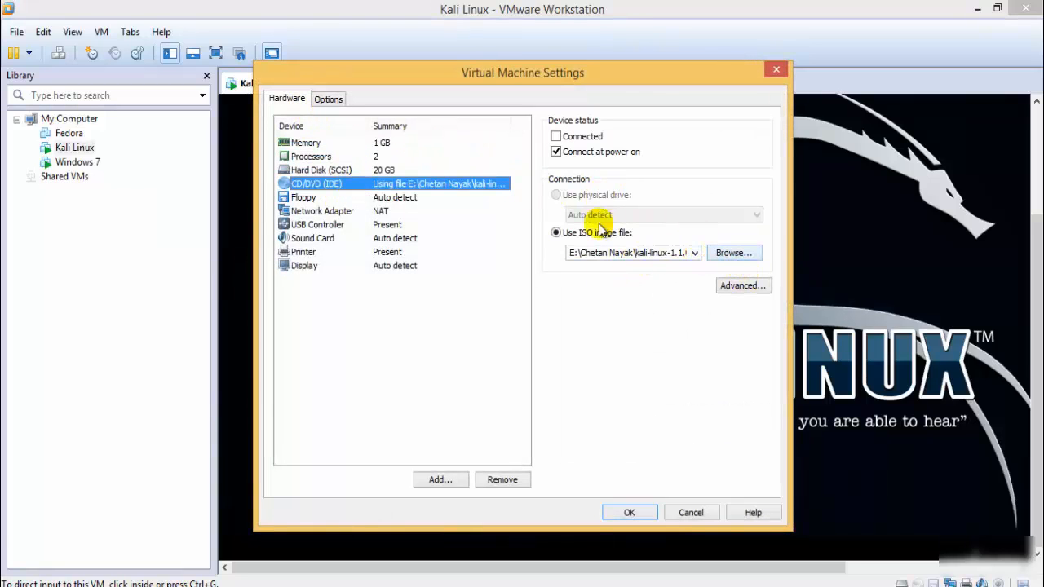
left_click(691, 512)
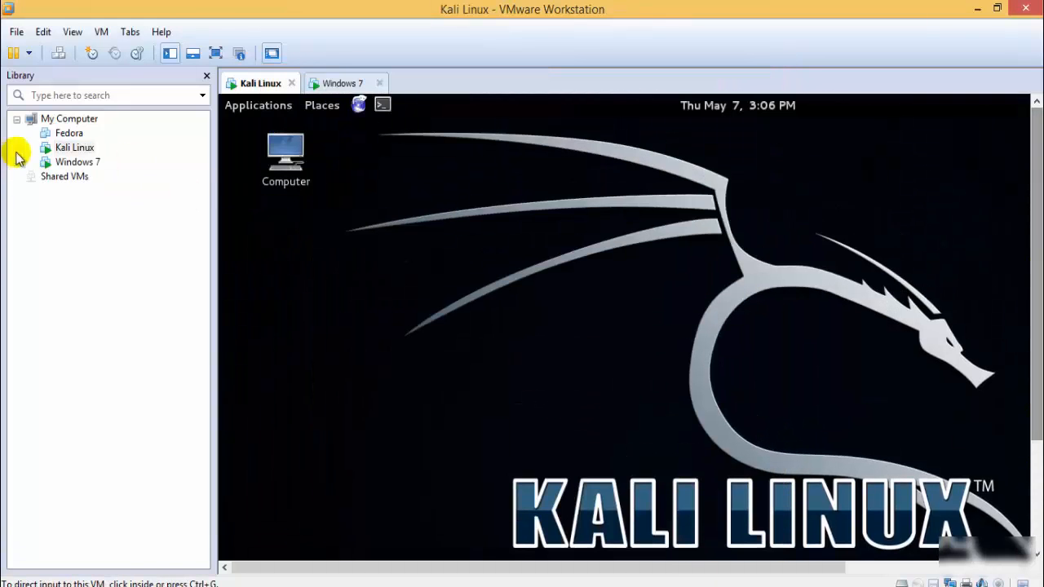
- Start the VMware Tools installation for Kali Linux and select VMwareTools-9.2.3-1031360.tar.gz on the mounted disc for copying
right_click(72, 152)
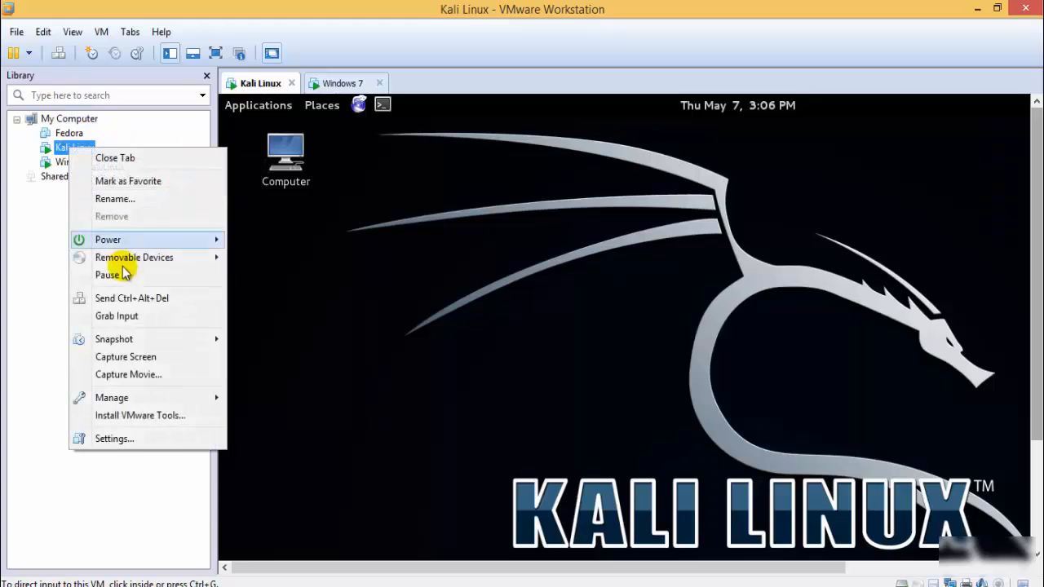
left_click(198, 415)
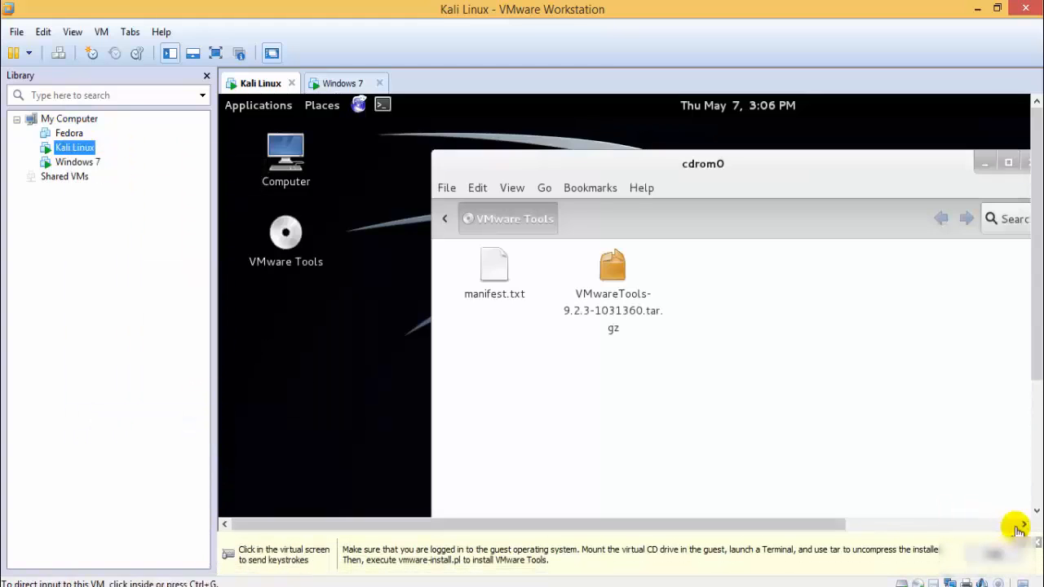
left_click(969, 454)
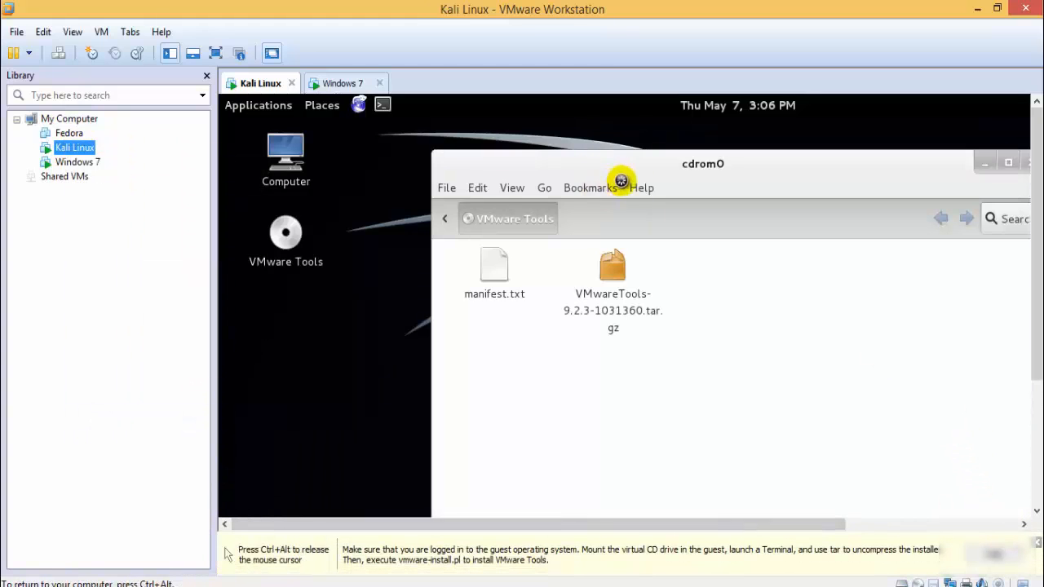
left_click_drag(643, 173, 576, 210)
left_click(546, 302)
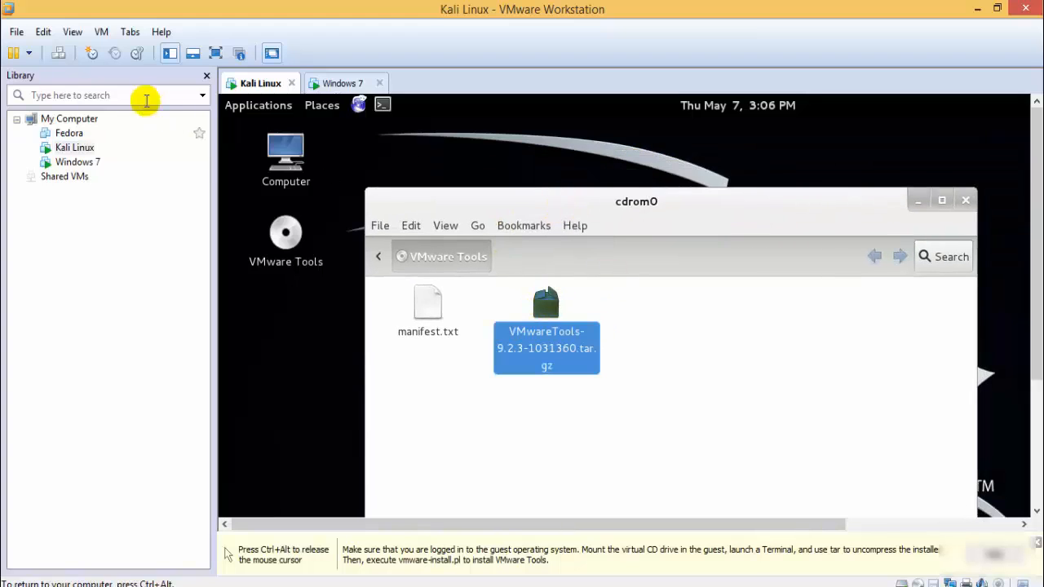
- Open Computer in Kali Linux, show the file manager's sidebar and put the copied VMwareTools archive in the Home folder
double_click(283, 151)
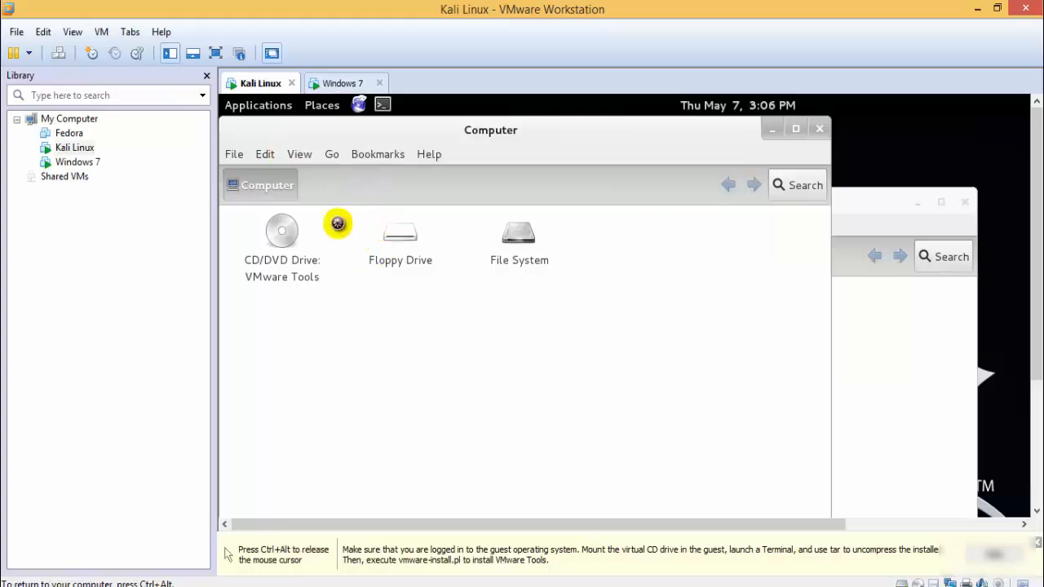
left_click_drag(531, 133, 650, 133)
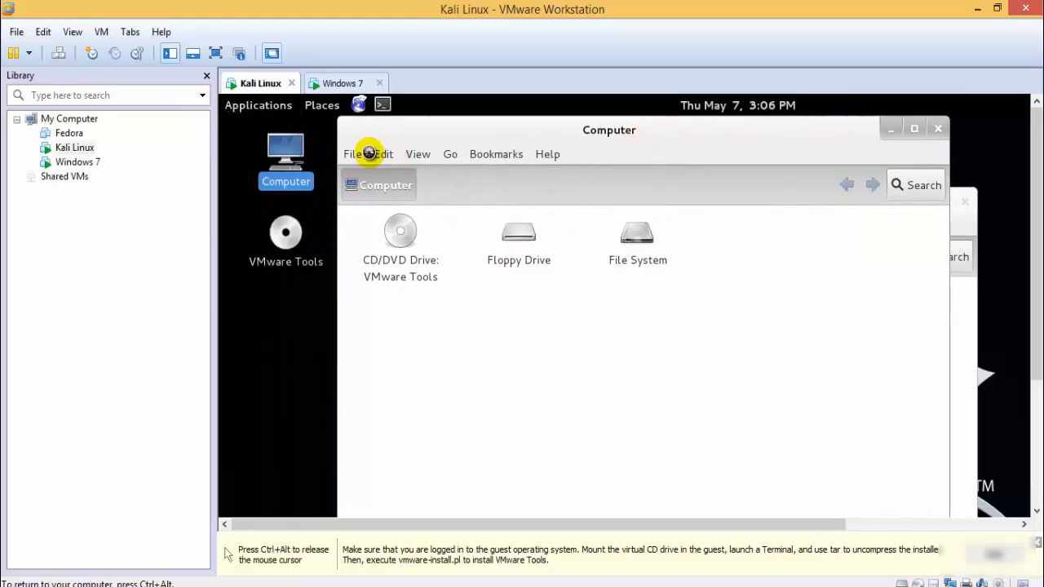
left_click(415, 153)
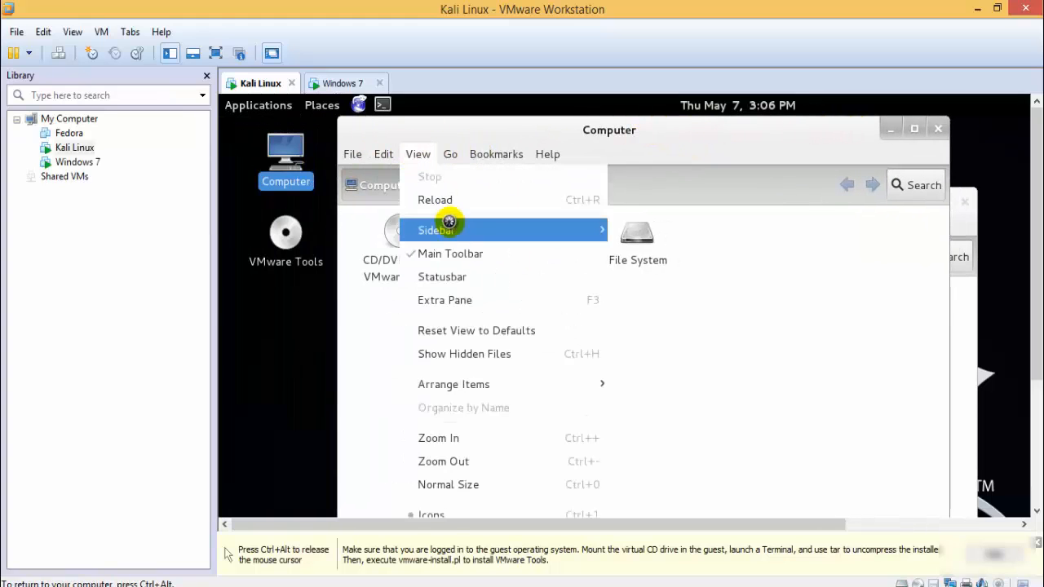
mouse_move(547, 236)
left_click(648, 295)
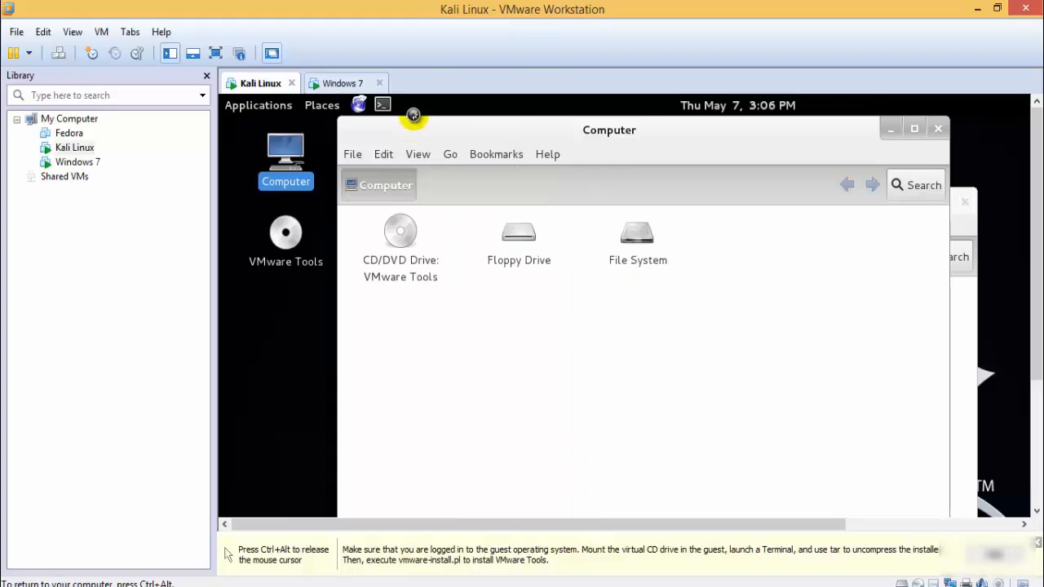
left_click(422, 155)
mouse_move(508, 233)
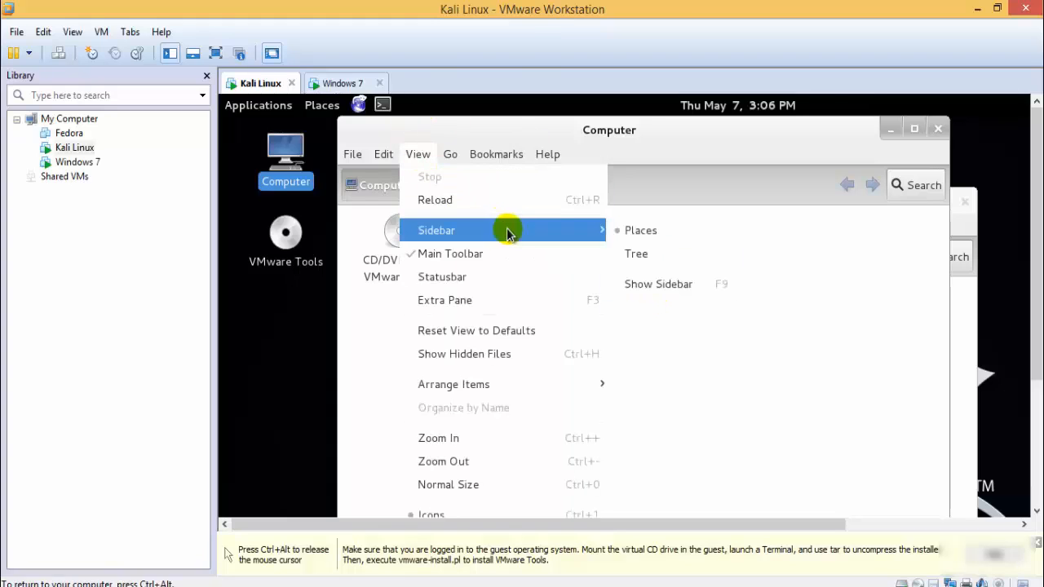
left_click(664, 284)
left_click(390, 279)
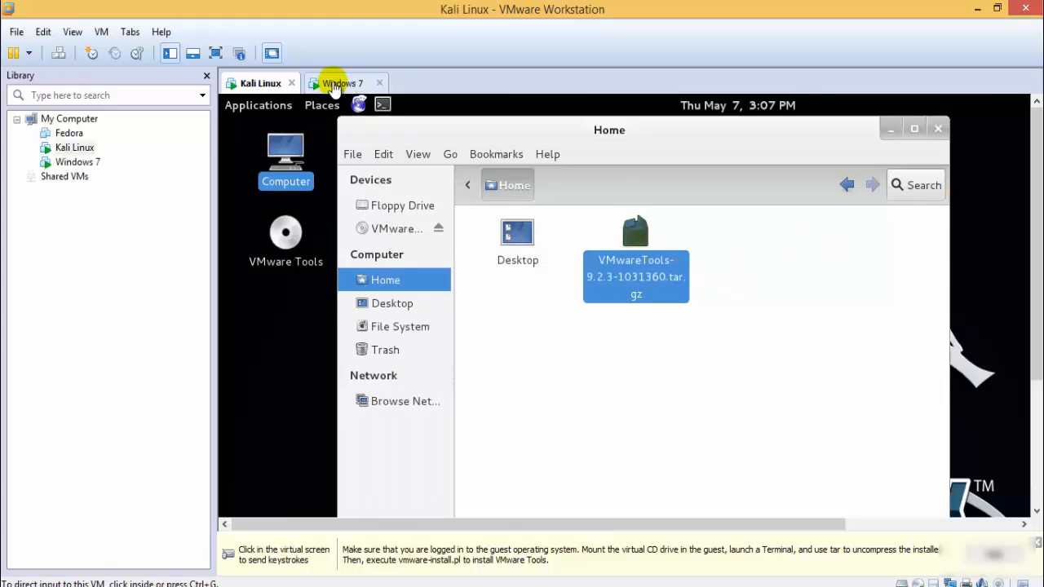
- Switch to the Windows 7 machine and skip the OEM logo and information selection in its setup
left_click(341, 83)
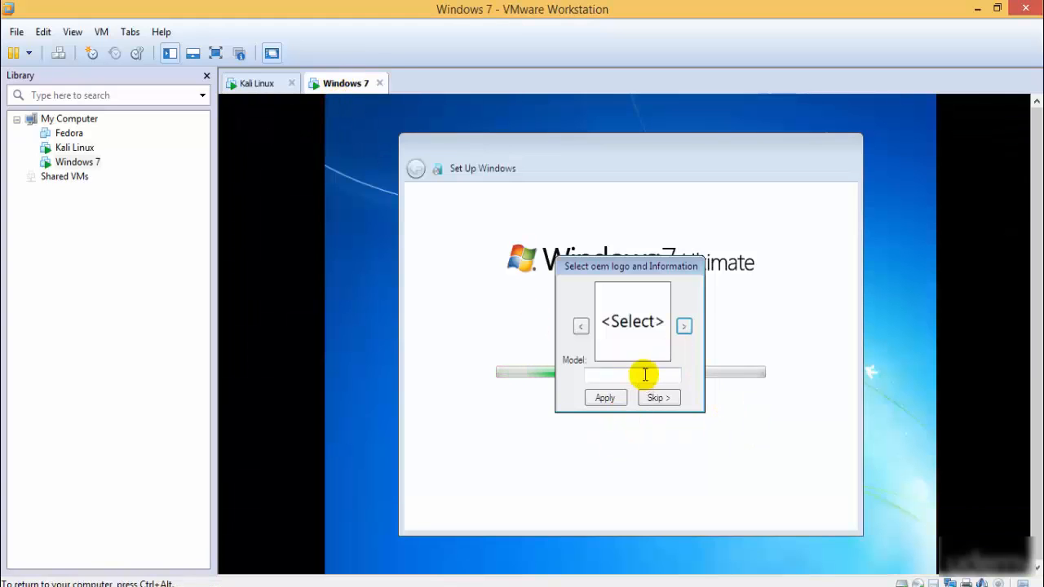
left_click(655, 398)
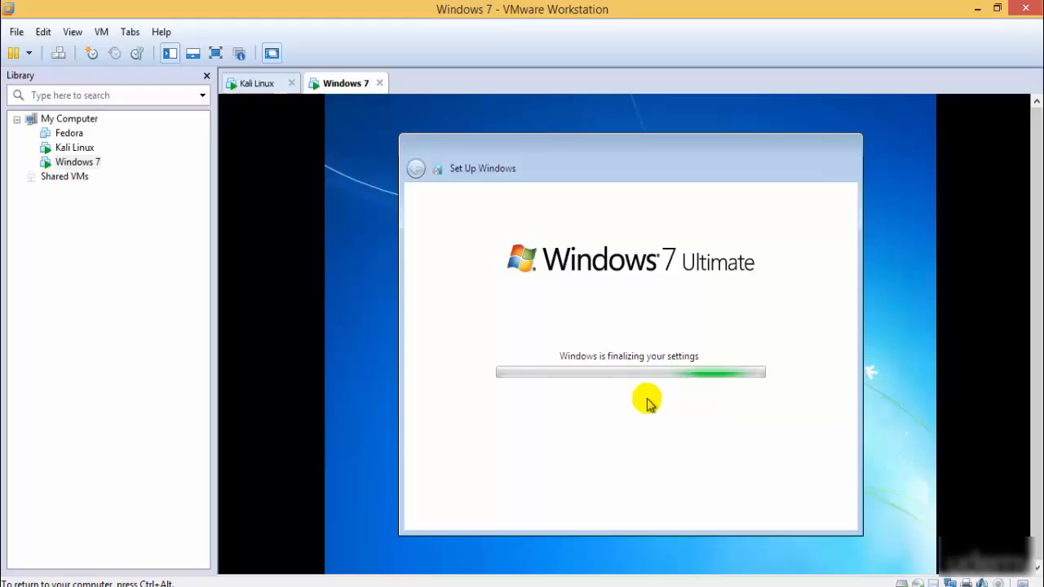
left_click_drag(1037, 330, 1037, 411)
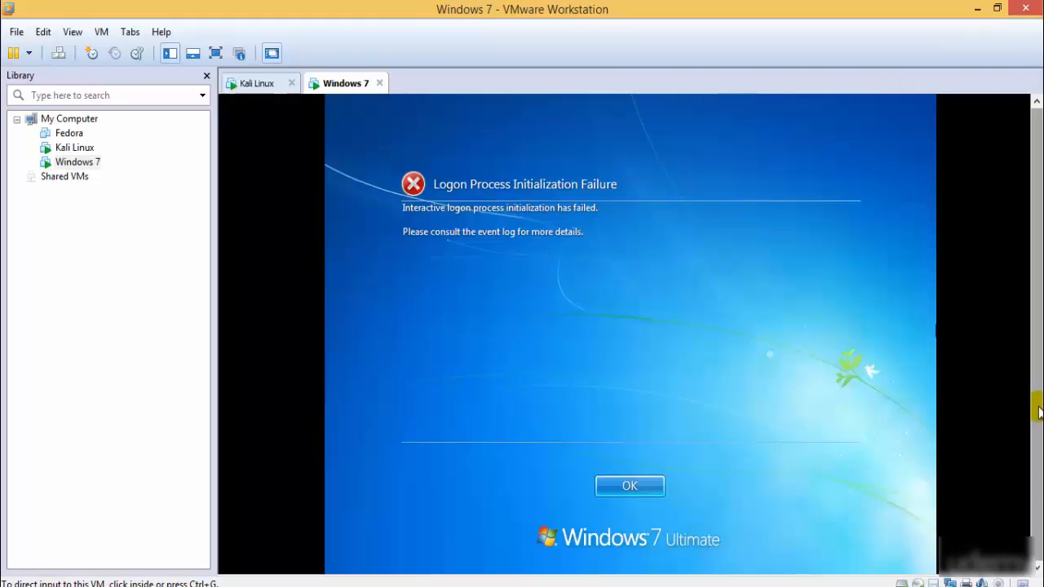
left_click(656, 487)
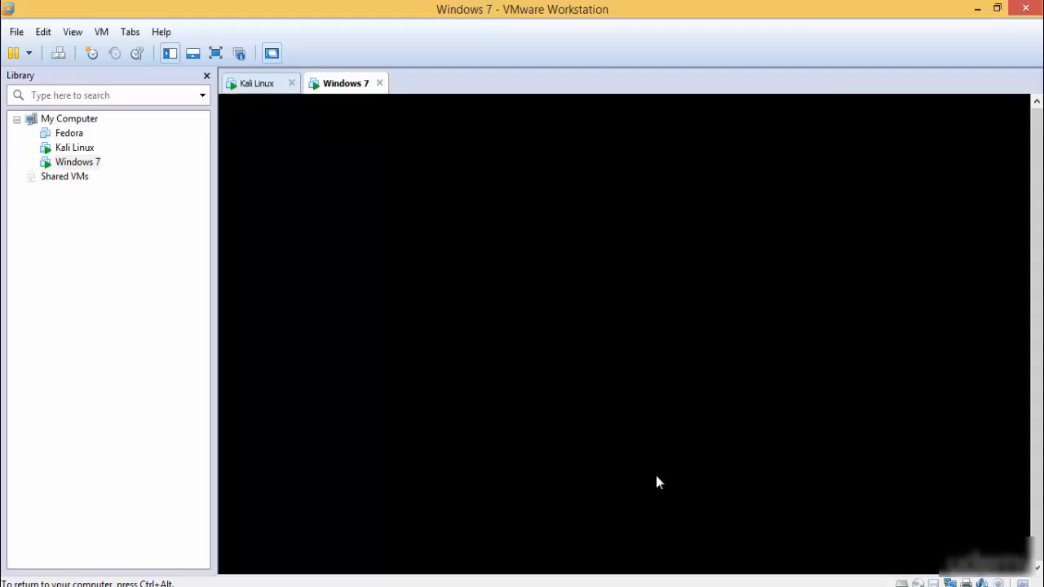
- Return to the Kali Linux machine, show it in full screen and close the Home folder window
left_click(260, 84)
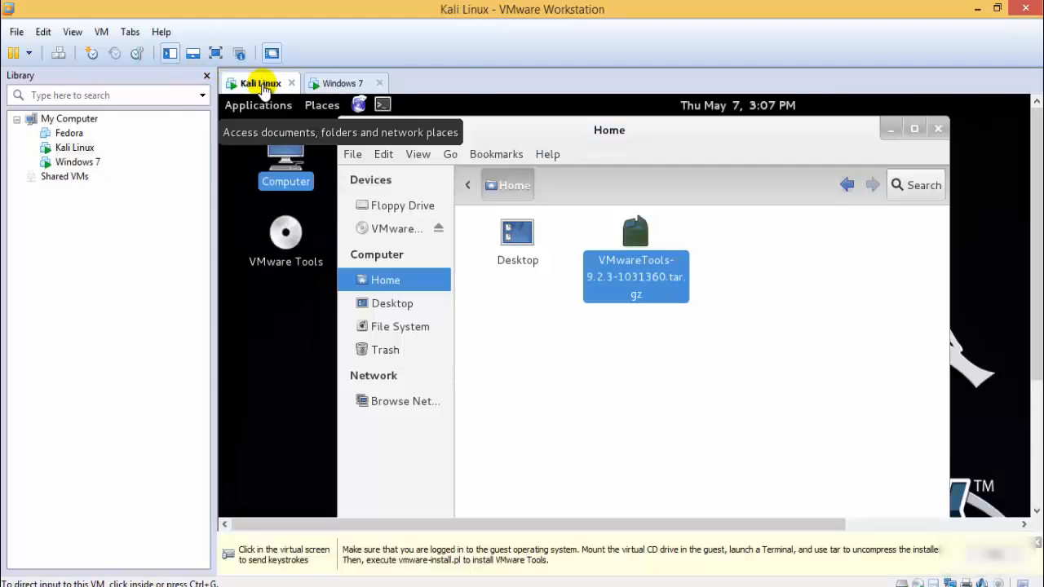
left_click(214, 54)
left_click(492, 221)
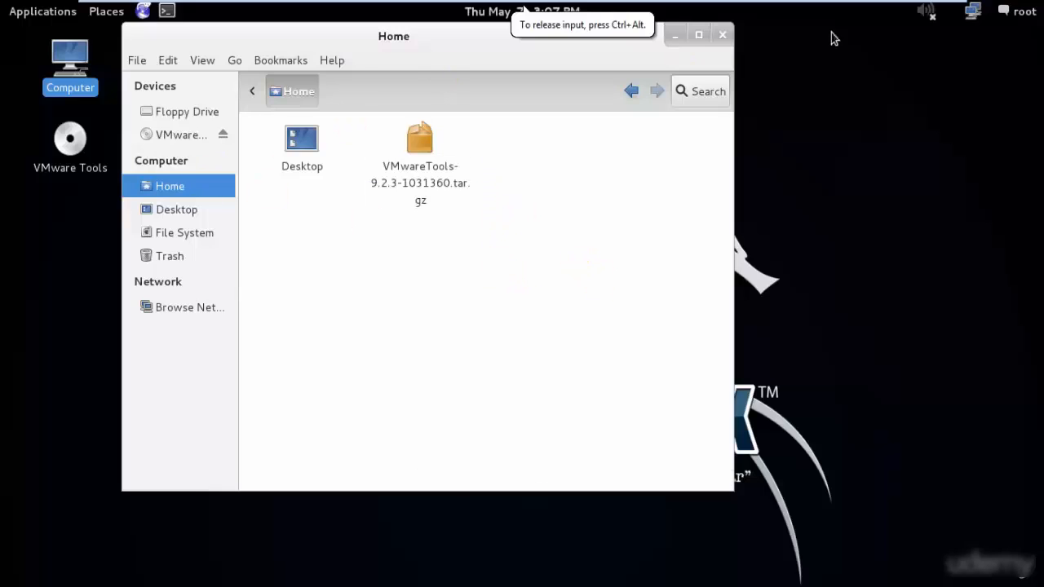
left_click(721, 37)
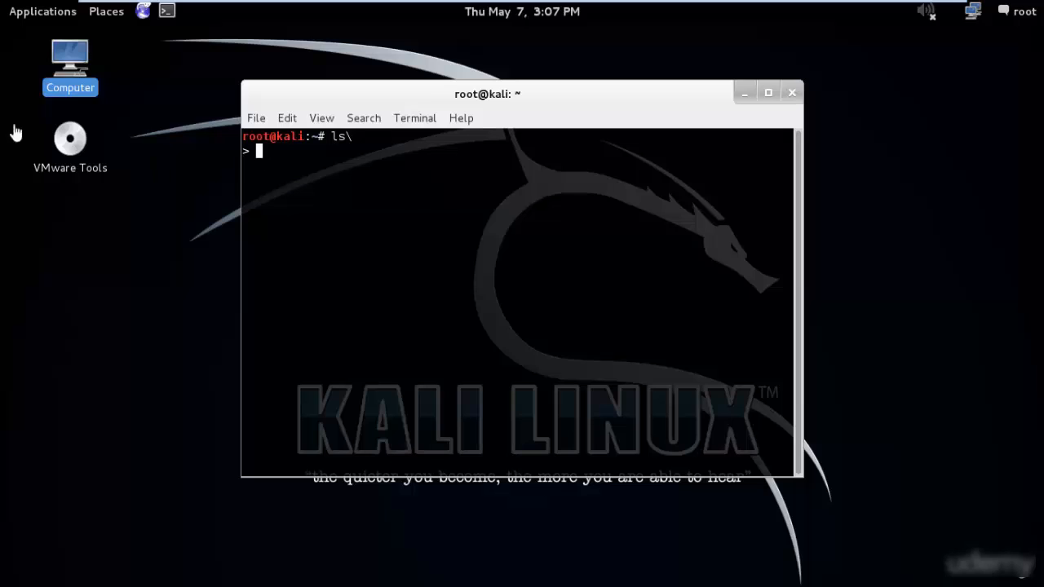
- Cancel the permanent deletion of VMwareTools-9.2.3-1031360.tar.gz and close the terminal holding the mistyped ls command
left_click(587, 188)
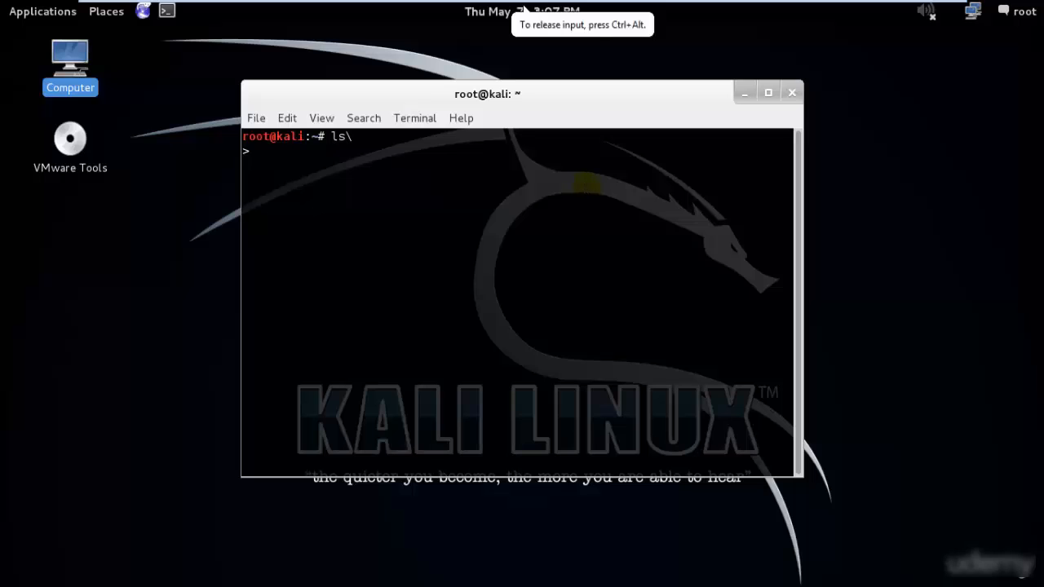
left_click(806, 224)
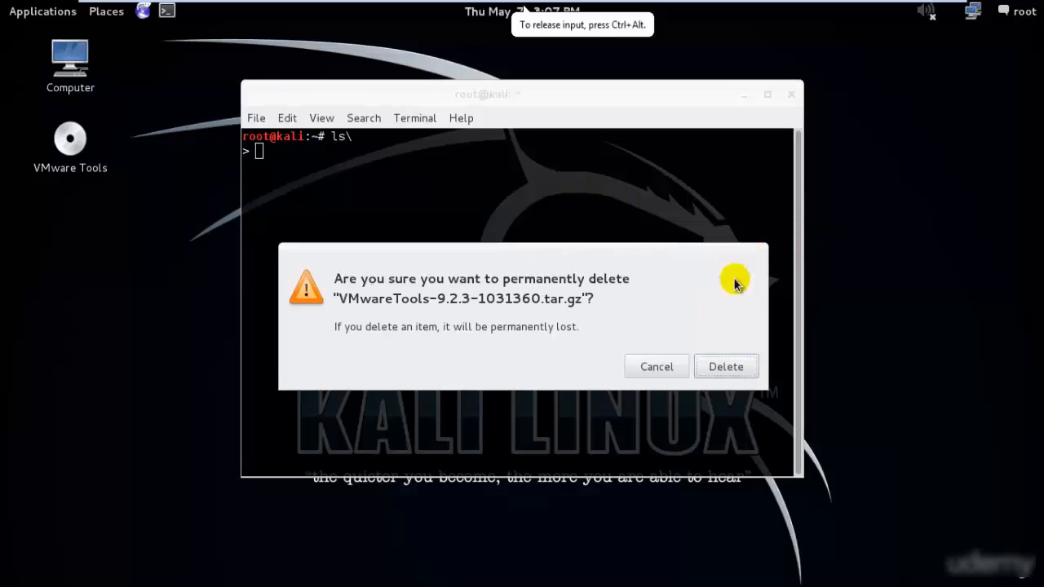
left_click(660, 366)
left_click(783, 97)
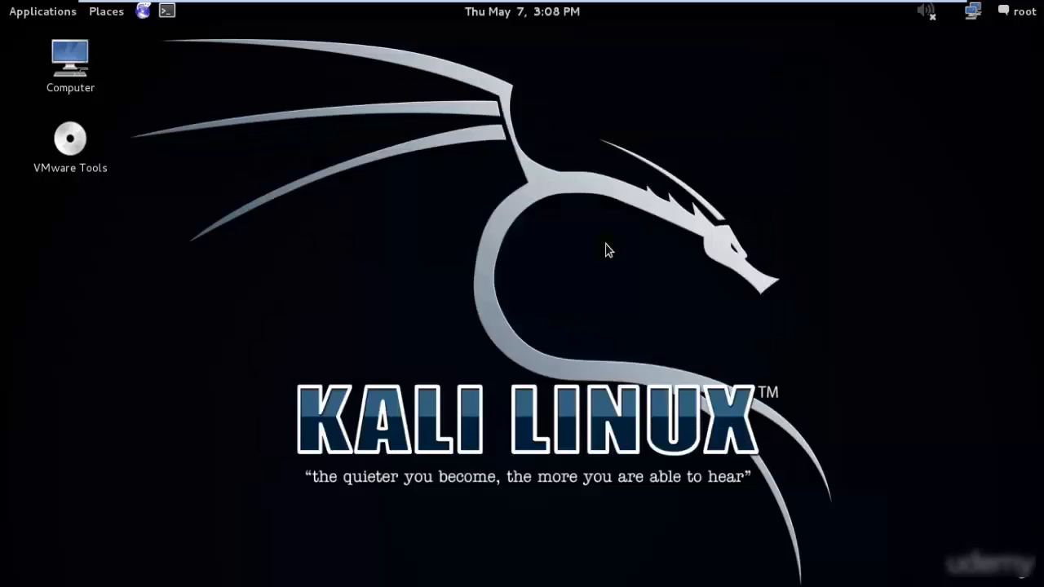
- Open a new terminal, list the home folder's contents with ls and print the working directory with pwd
left_click(167, 11)
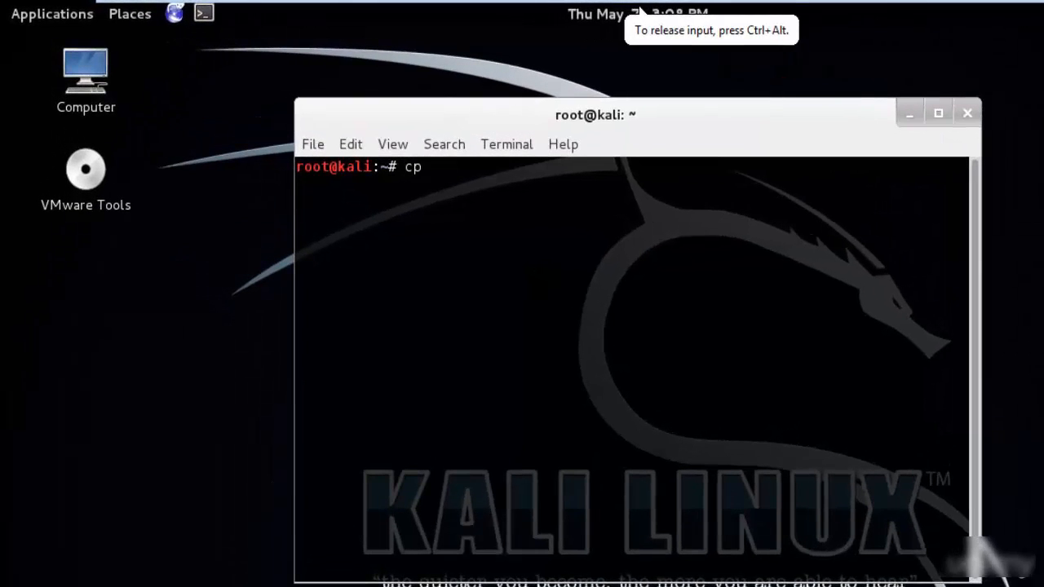
key("BackSpace")
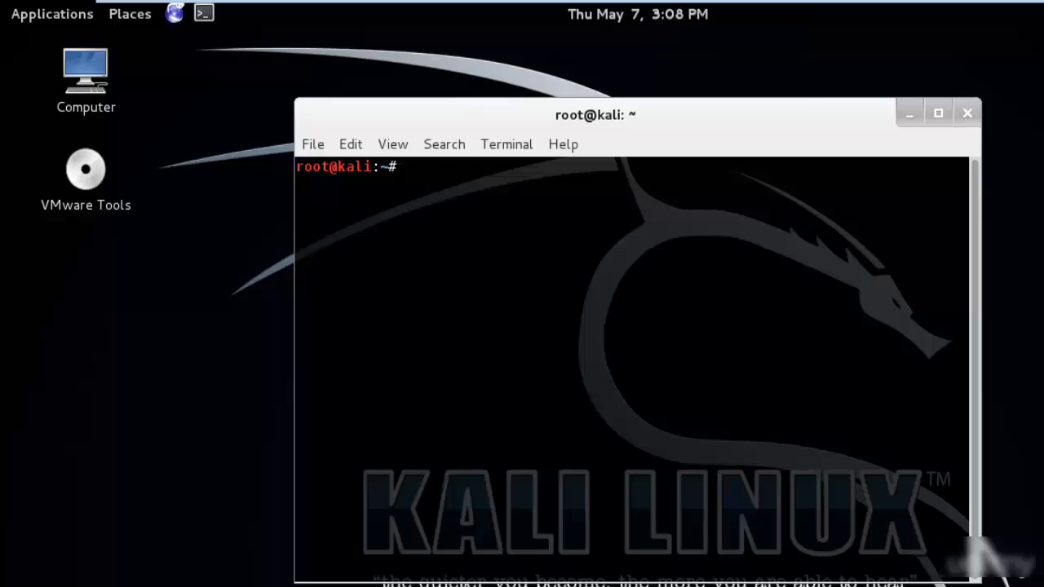
key("Return")
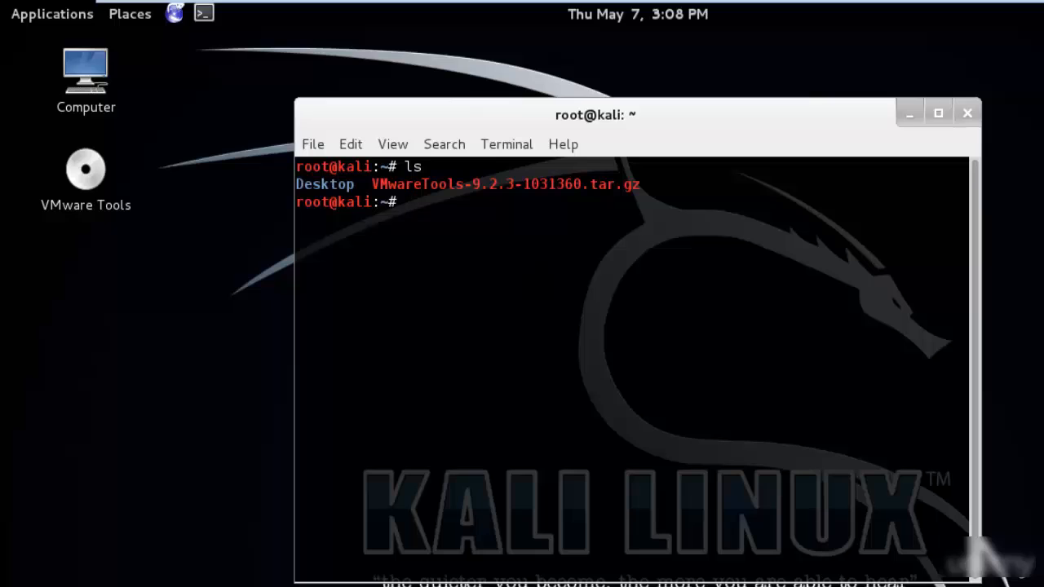
type("pwd")
key("Return")
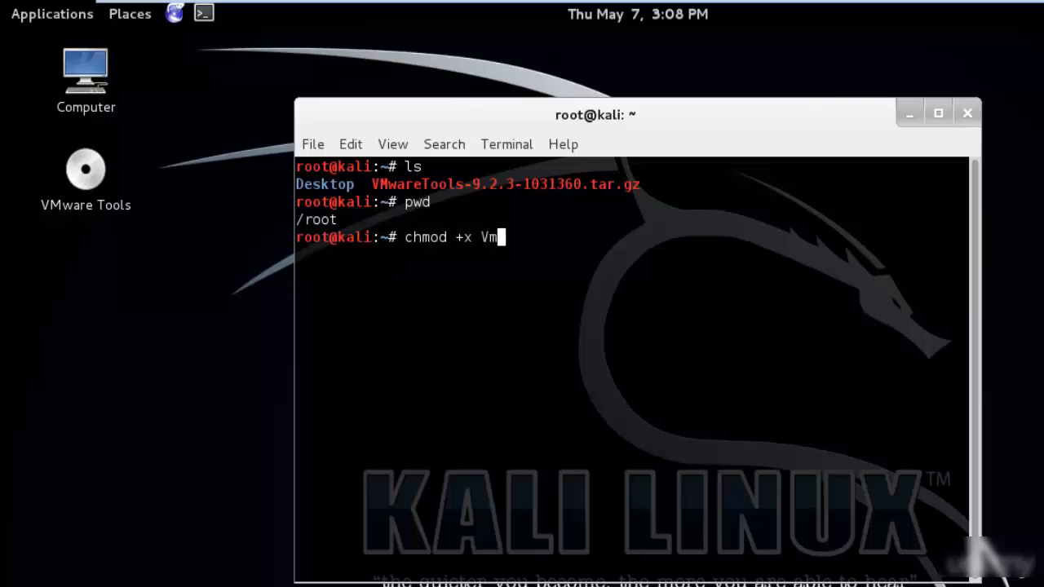
- Make the archive executable with chmod +x VMwareTools-9.2.3-1031360.tar.gz
key("BackSpace")
key("Tab")
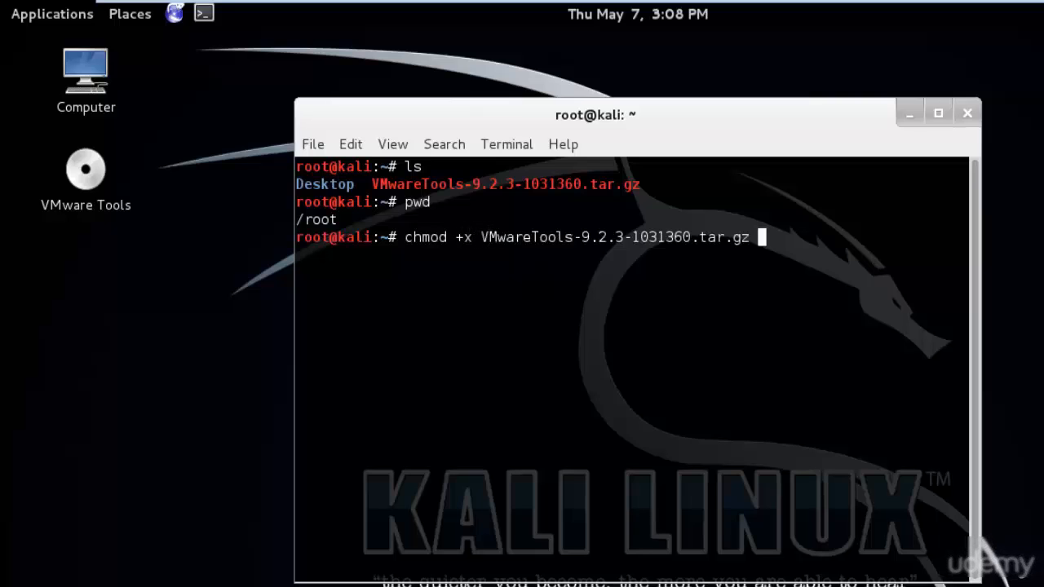
key("Return")
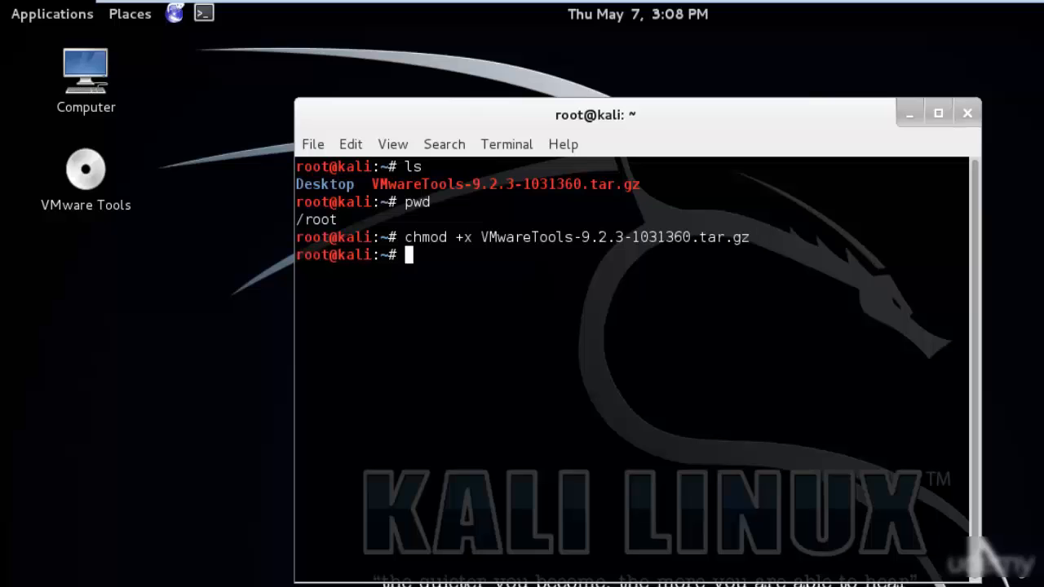
- Leave the full-screen Kali Linux machine and bring up the Windows 7 machine in full screen
mouse_move(1021, 6)
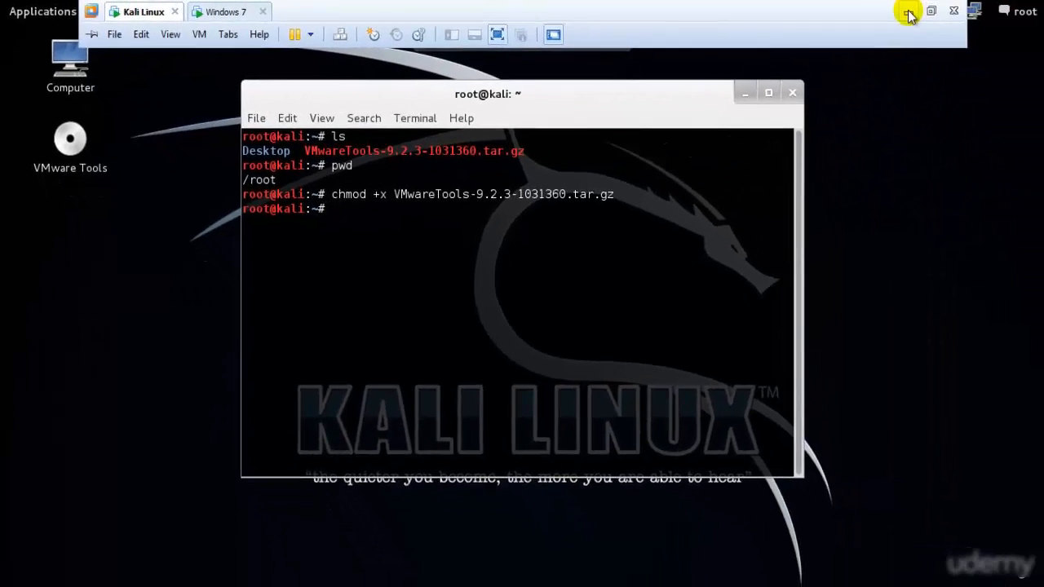
left_click(908, 12)
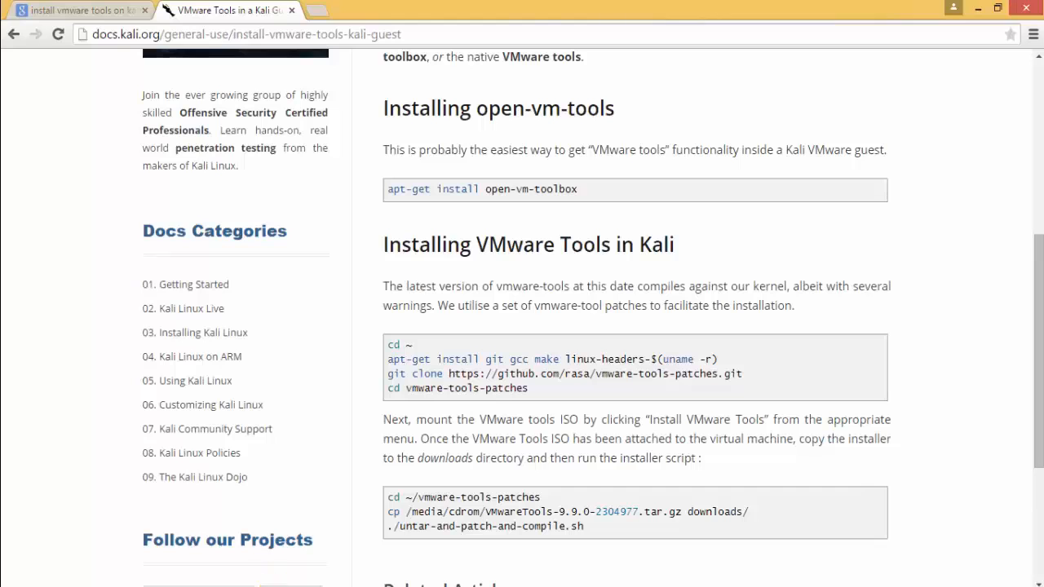
left_click(335, 489)
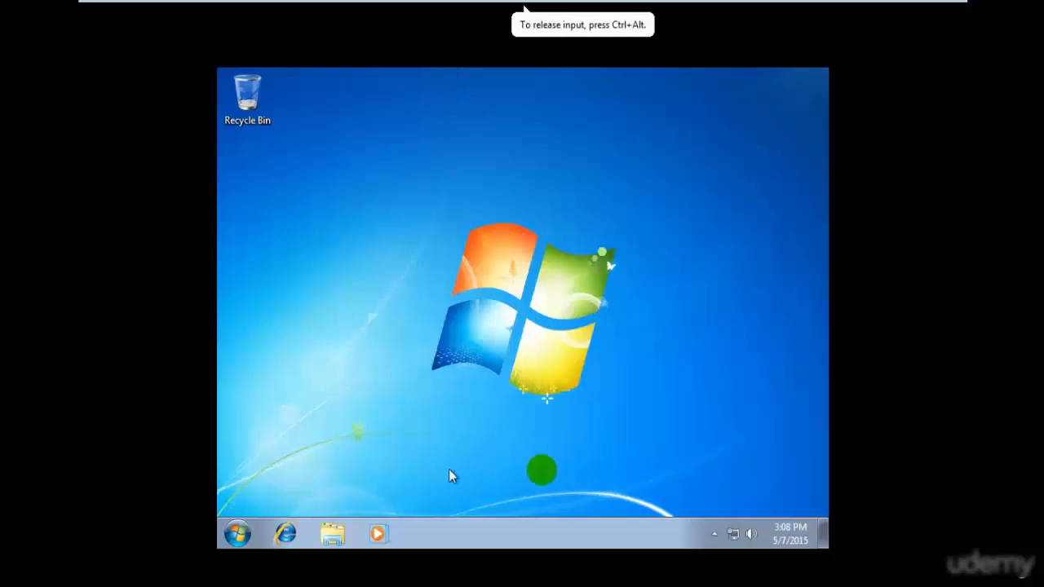
- Set the Windows 7 screen resolution to 1366 × 768, keep the change and close the display settings
right_click(481, 264)
left_click(558, 455)
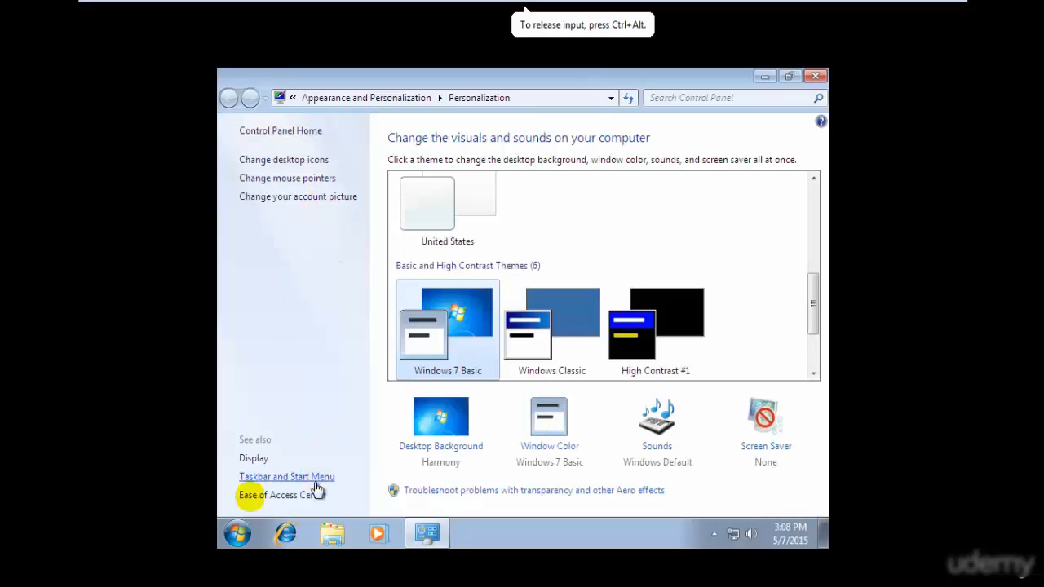
left_click(261, 459)
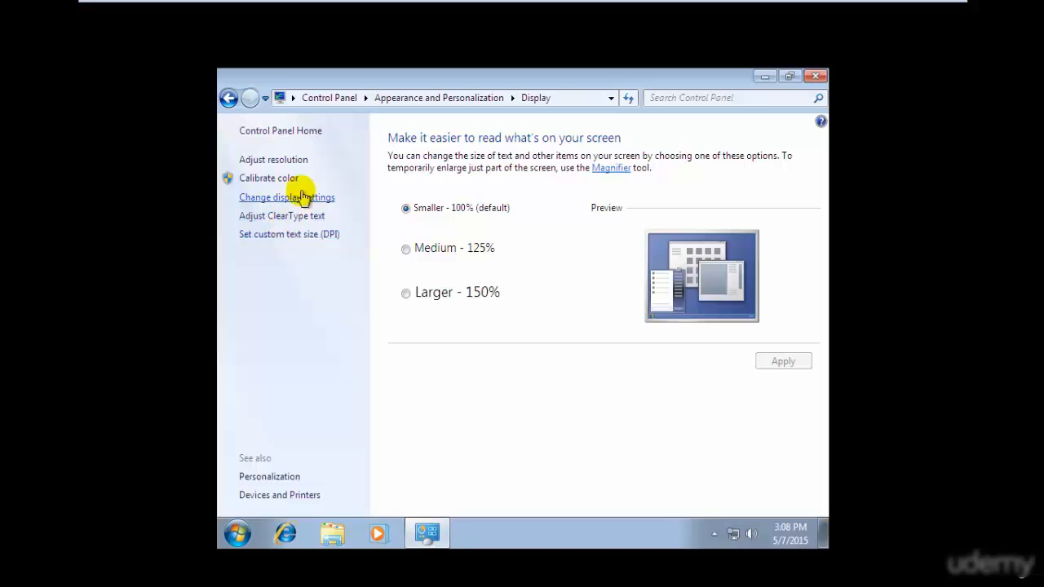
left_click(290, 160)
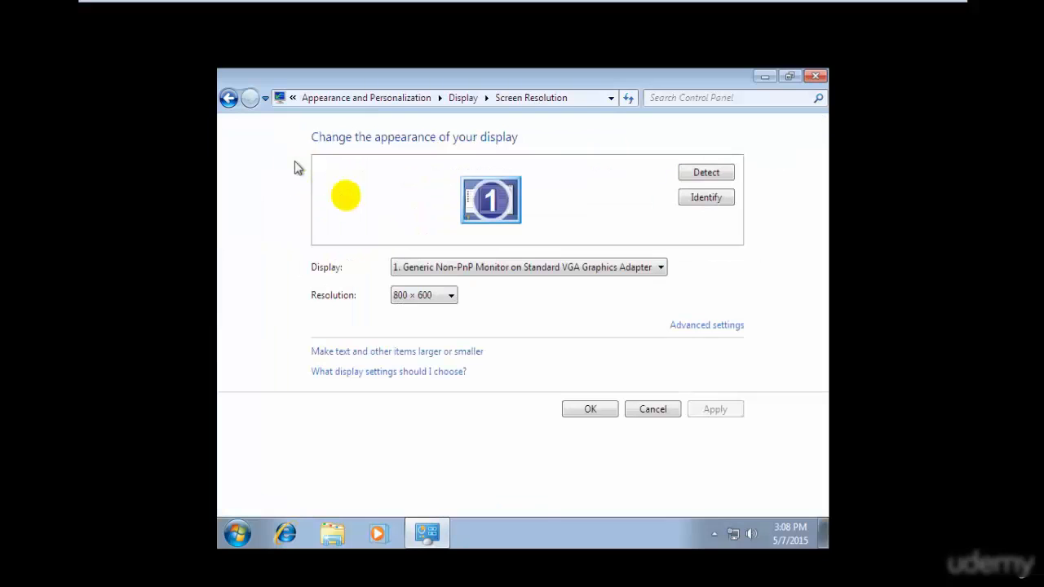
left_click(420, 295)
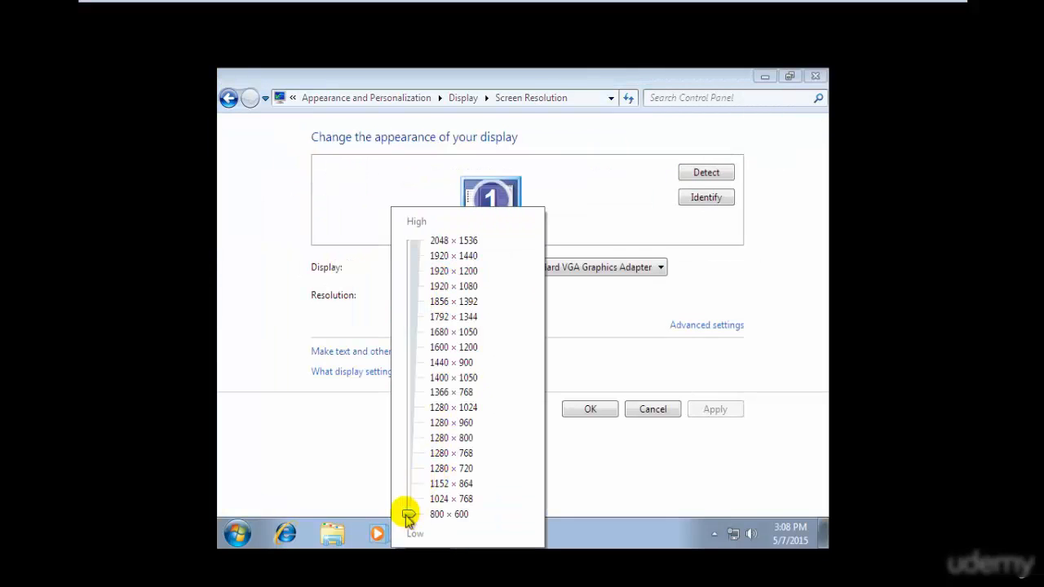
left_click_drag(409, 512, 419, 392)
left_click(693, 398)
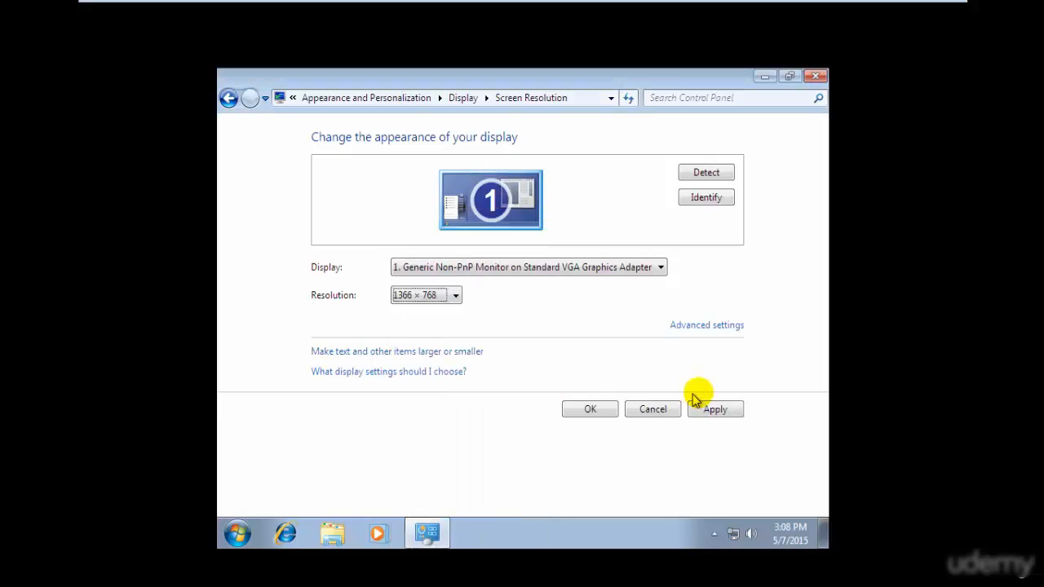
left_click(716, 411)
left_click(522, 286)
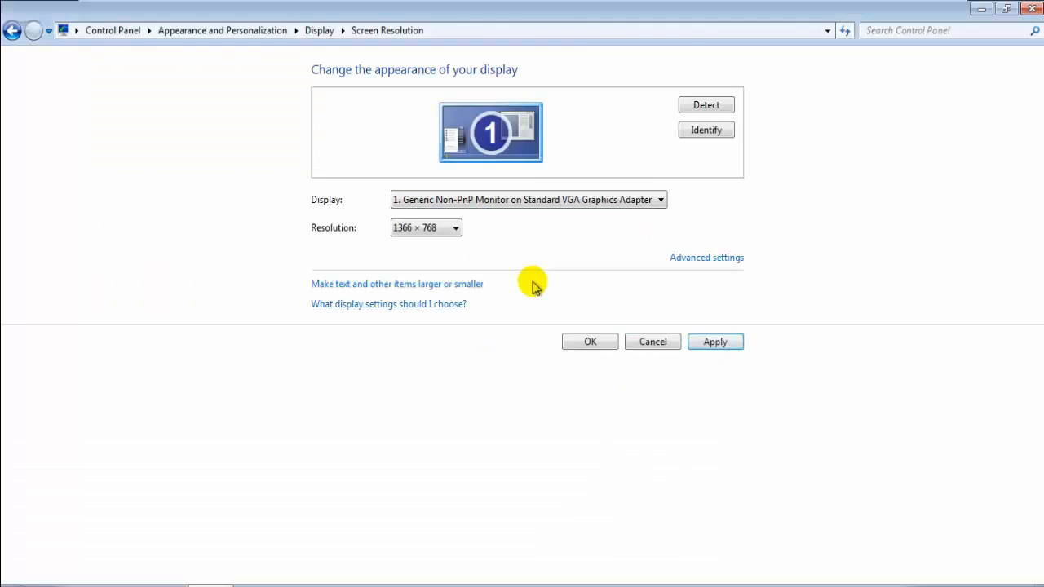
left_click(1033, 10)
- Search the Windows 7 programs for Defender and open Windows Defender
left_click(19, 584)
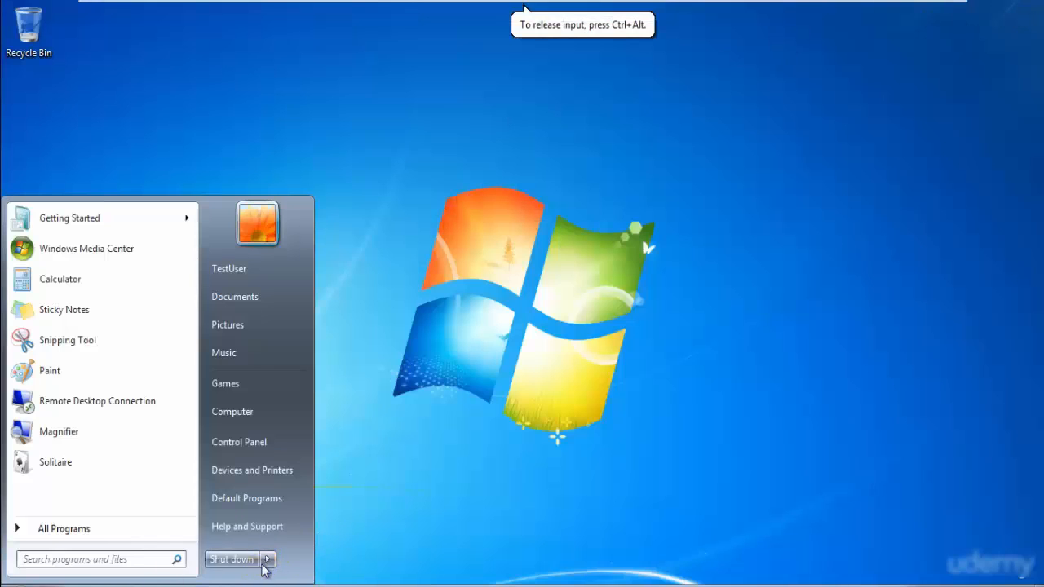
left_click(118, 559)
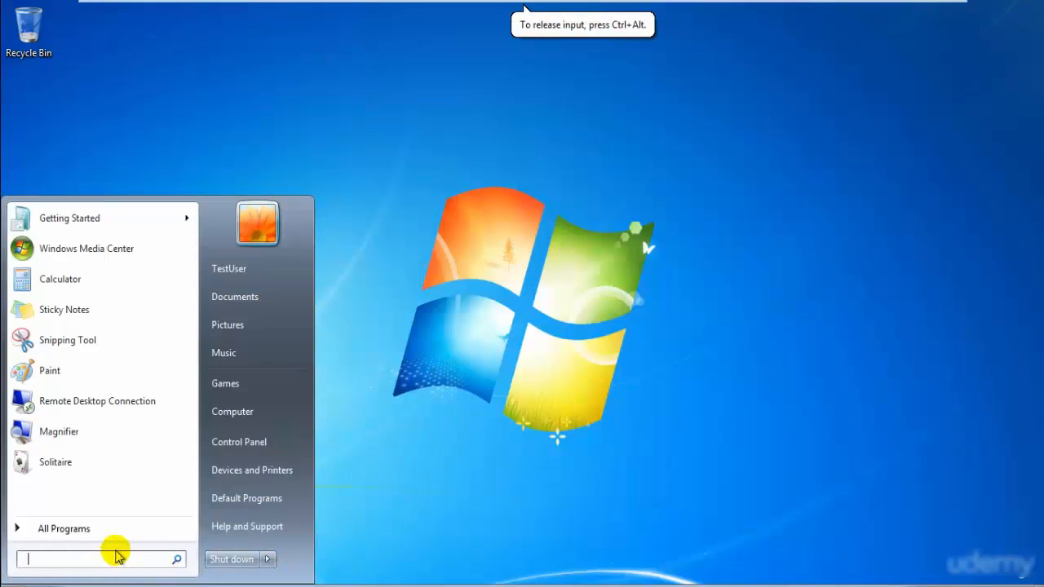
type("window")
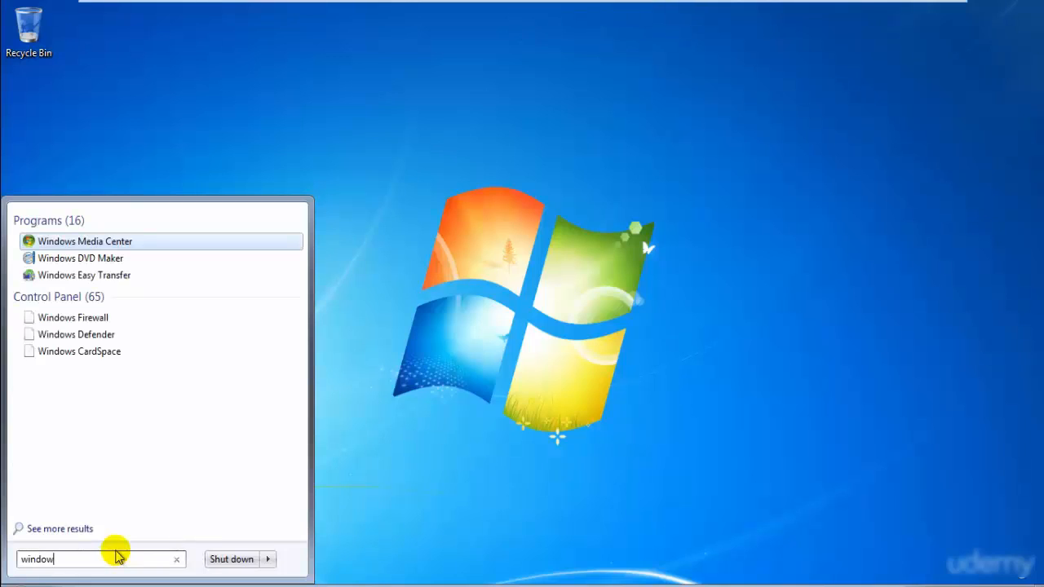
key("BackSpace")
key("BackSpace")
key("BackSpace")
key("BackSpace")
key("BackSpace")
key("BackSpace")
type("defend")
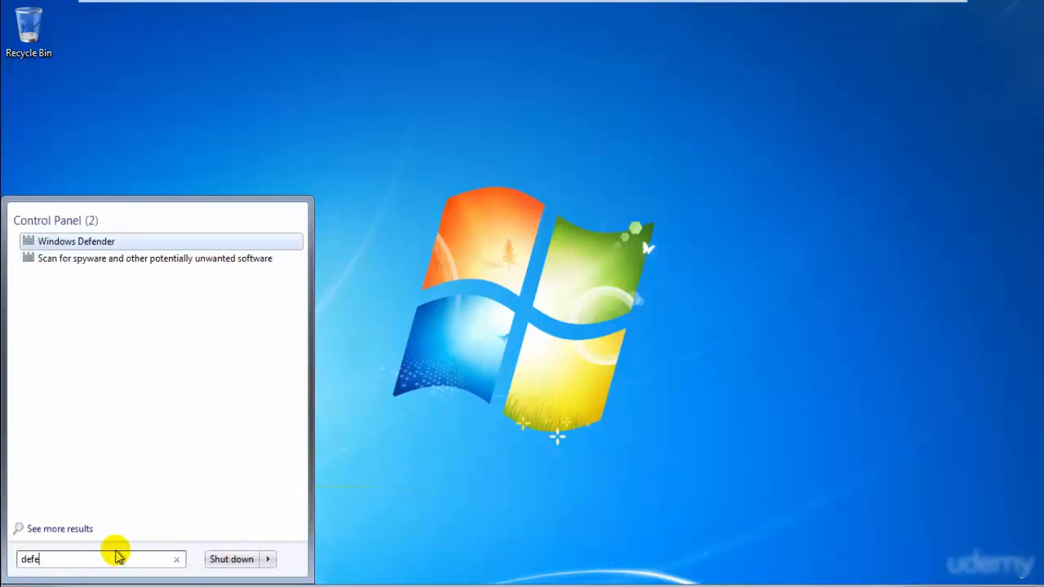
key("Return")
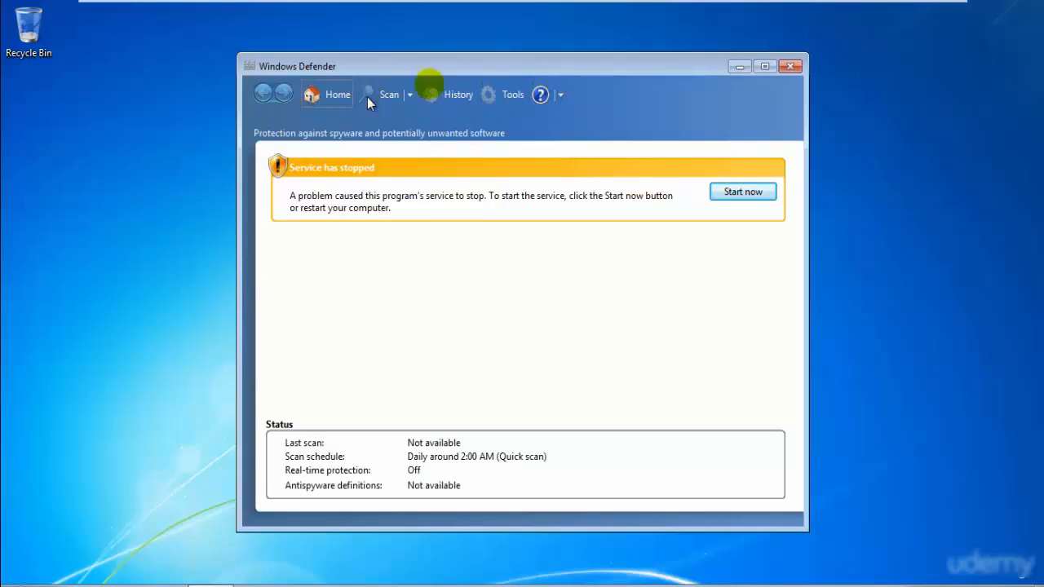
- Check Windows Defender's additional help options and close Windows Defender
left_click(560, 95)
left_click(423, 443)
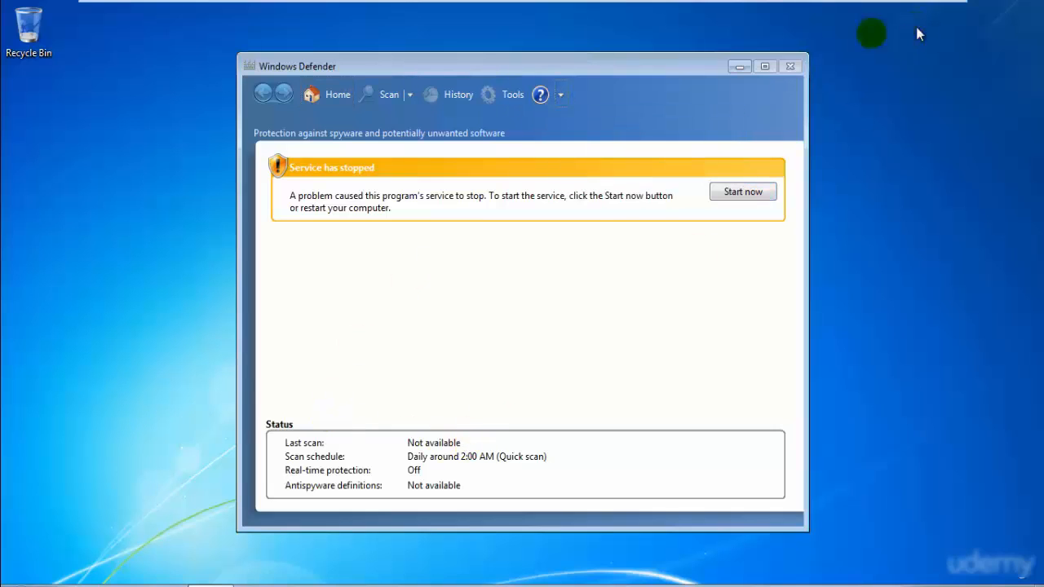
left_click(796, 70)
- Shut down the Windows 7 machine and bring up the Kali Linux machine in full screen
left_click(18, 585)
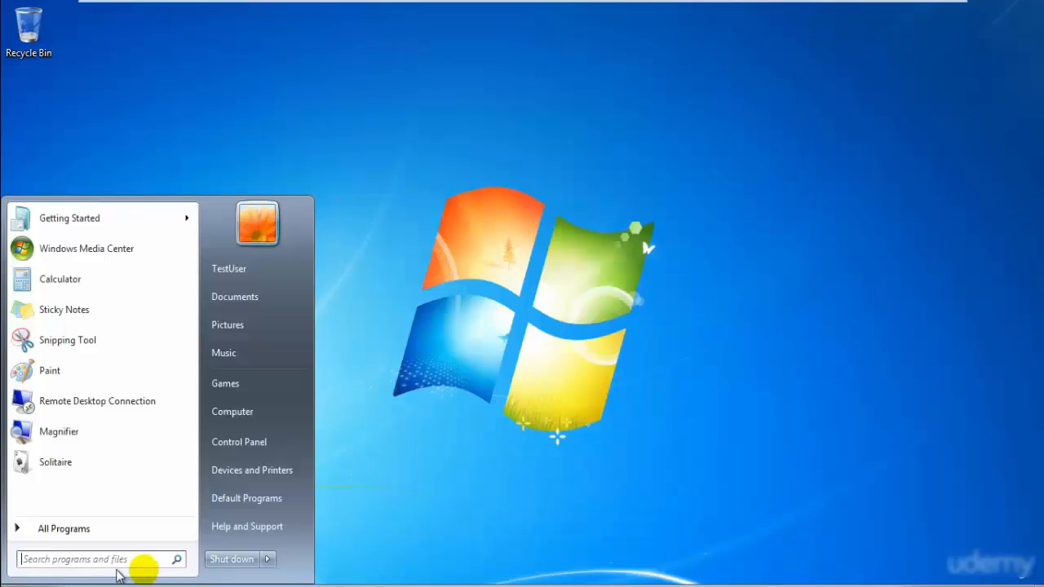
left_click(228, 560)
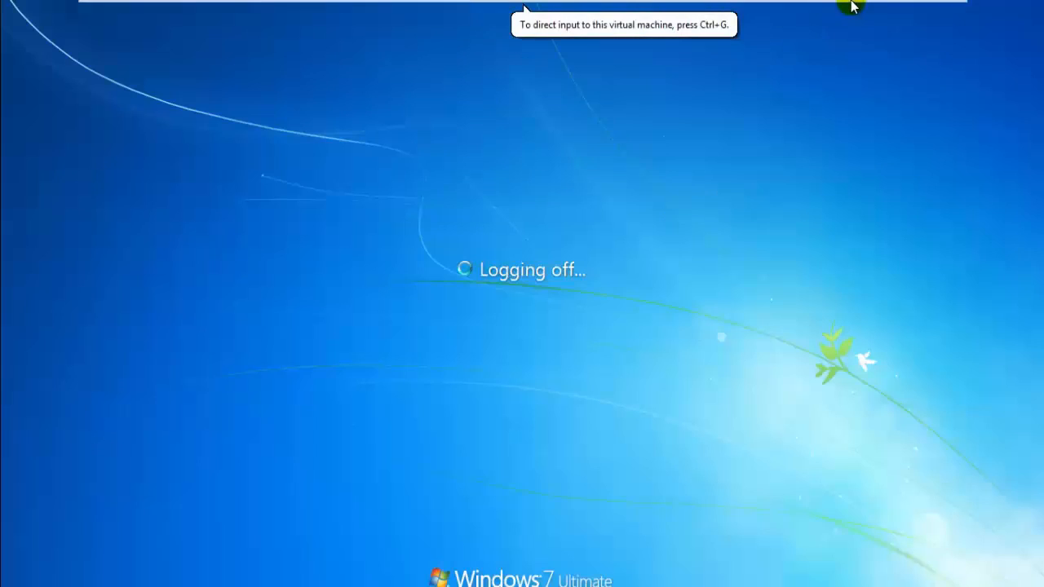
mouse_move(1005, 6)
left_click(934, 9)
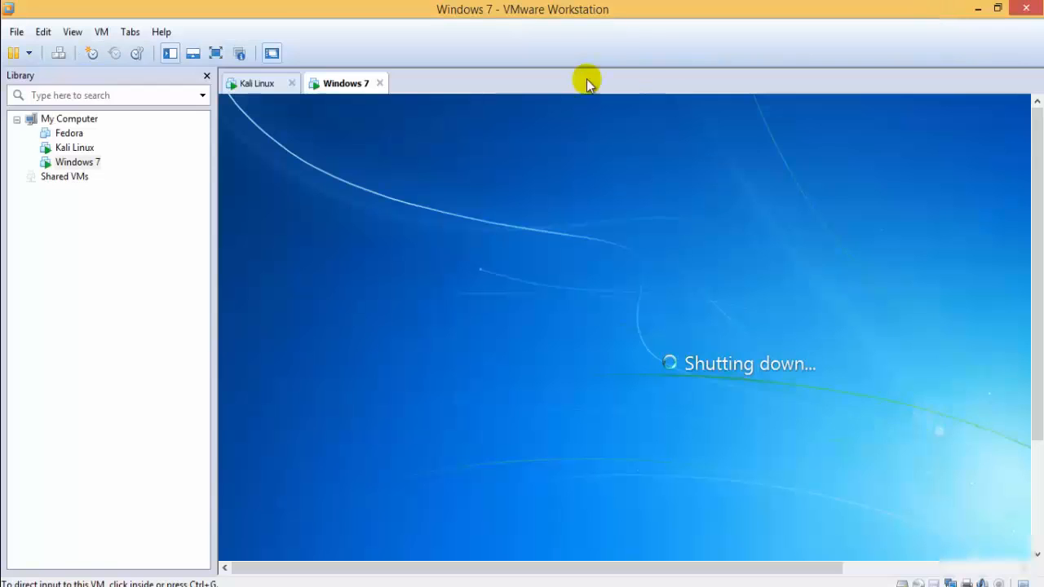
left_click(252, 85)
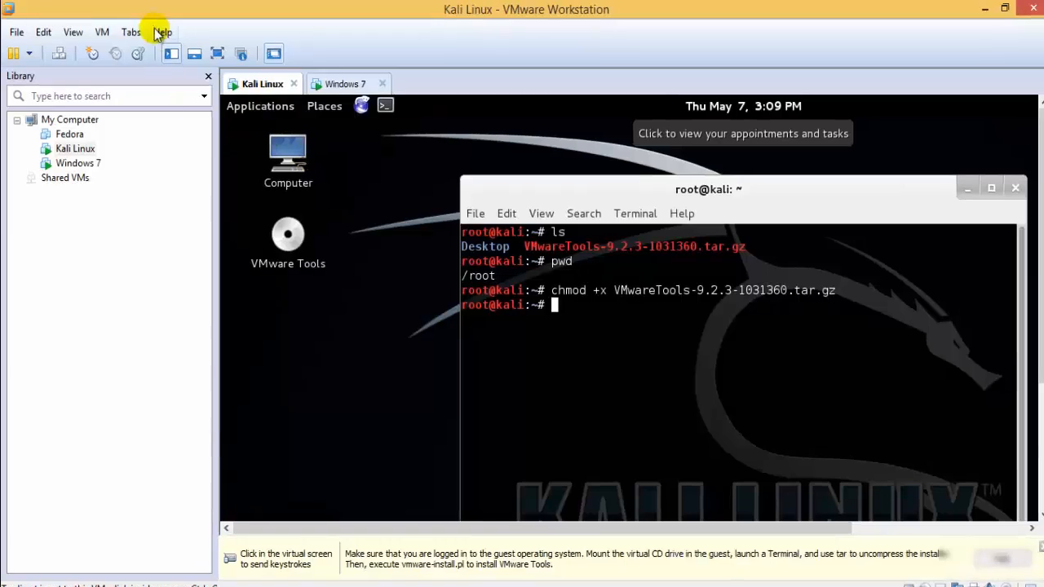
left_click(216, 53)
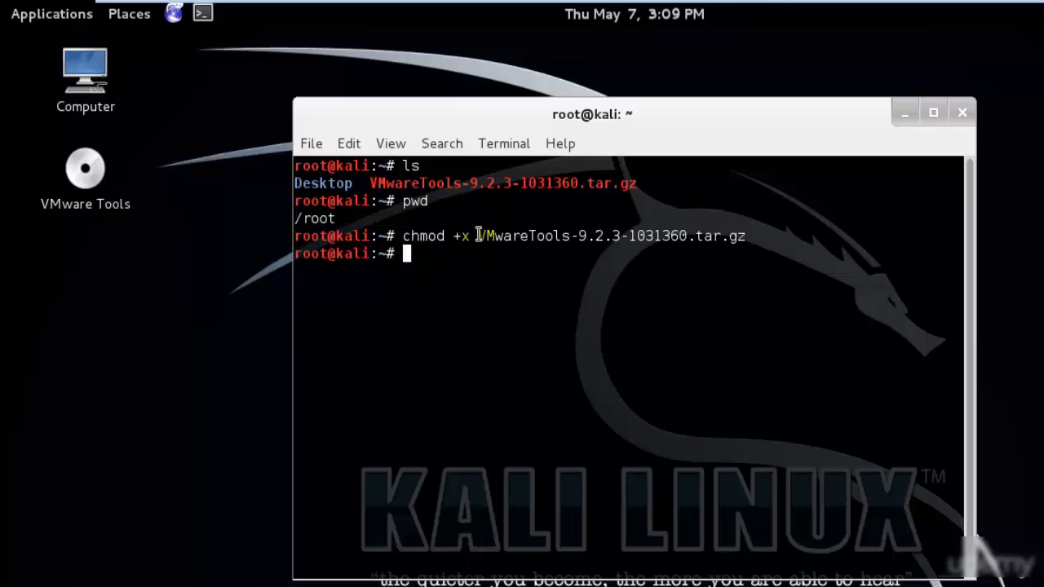
- Extract the VMware Tools archive with tar -xf VMwareTools-9.2.3-1031360.tar.gz
left_click_drag(482, 237, 730, 243)
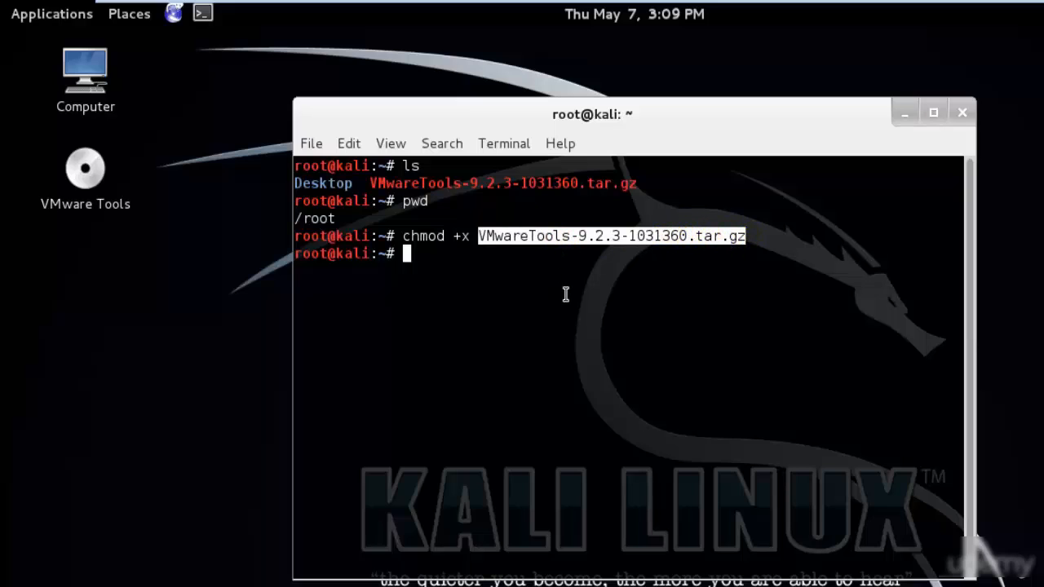
type("tar -xf VM")
key("Tab")
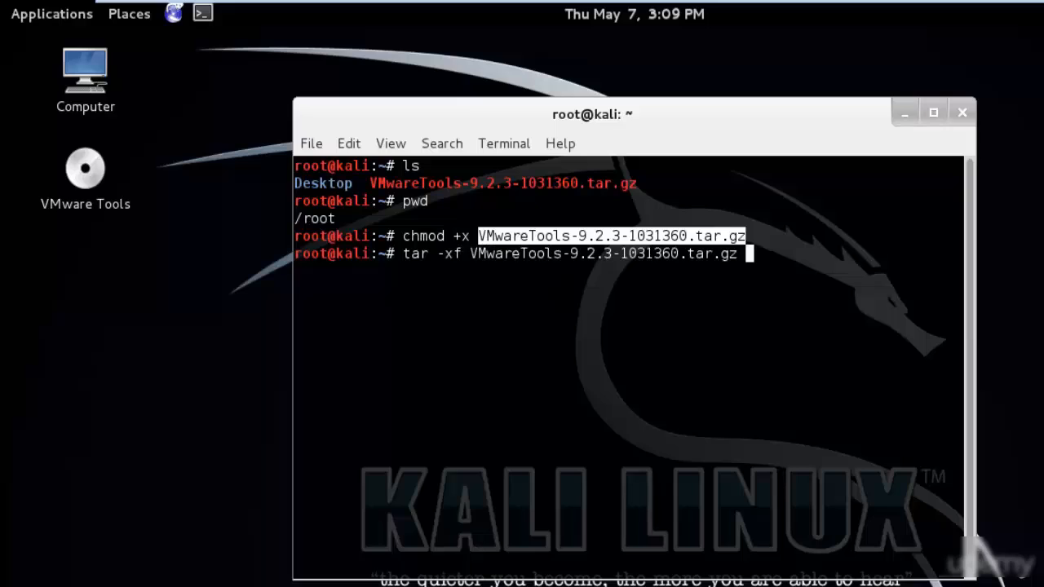
key("Return")
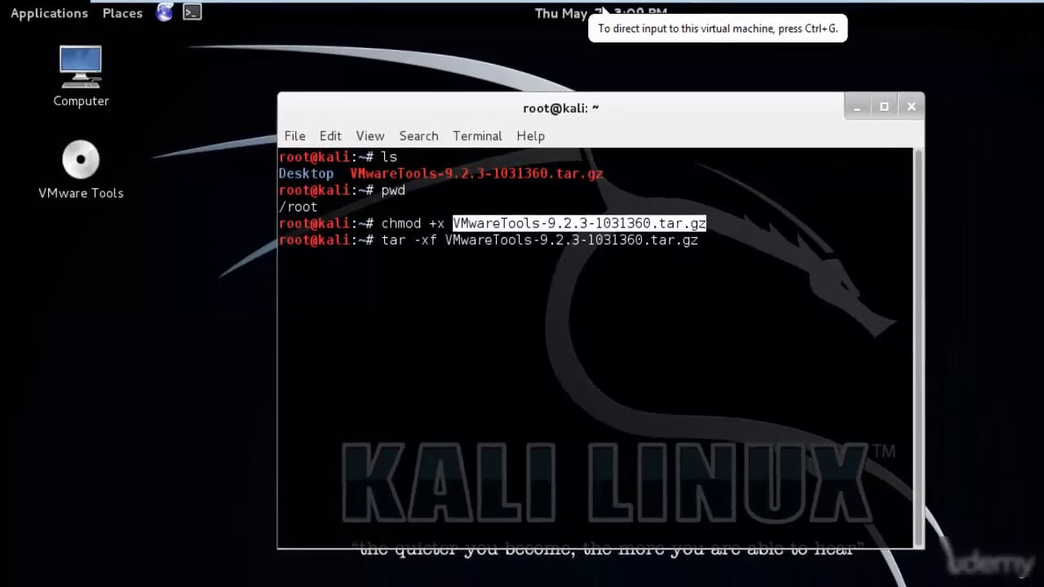
- Leave full screen, close the Windows 7 machine's tab and return Kali Linux to full screen
mouse_move(603, 7)
left_click(972, 8)
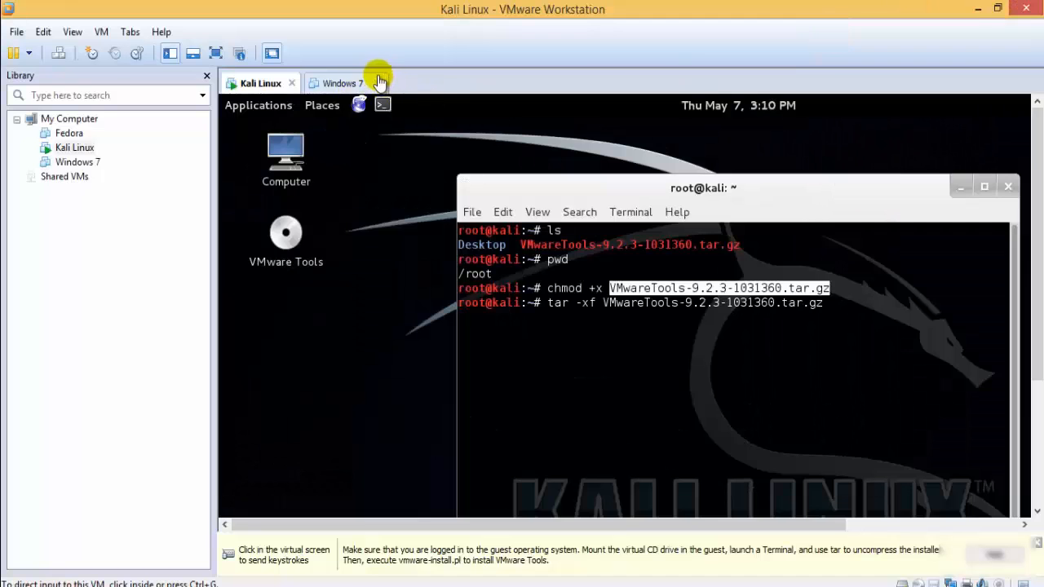
left_click(381, 83)
left_click(215, 54)
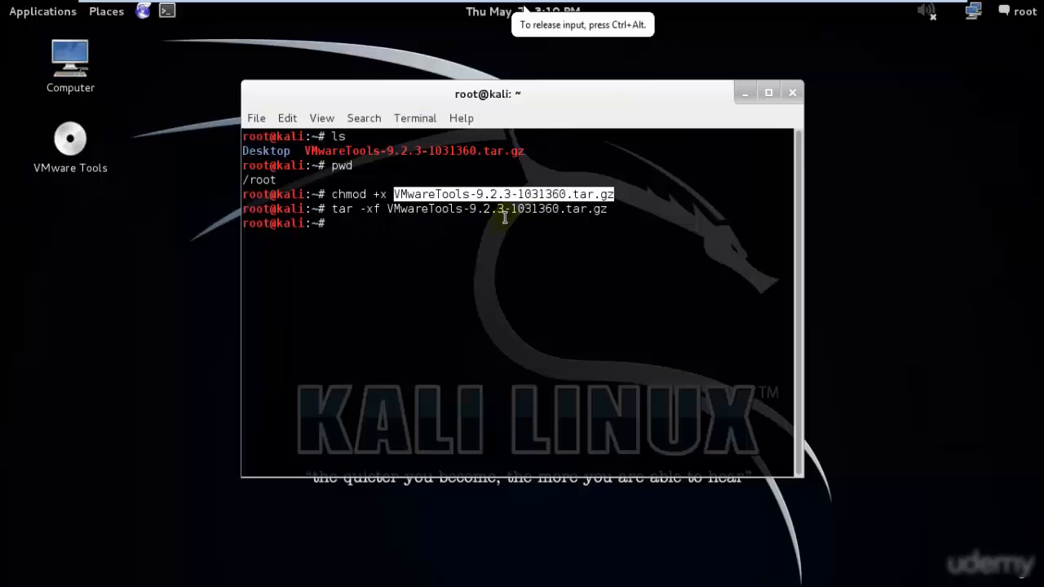
- Browse the Home folder in the file manager to examine the extracted vmware-tools-distrib folder, and close the file manager
left_click_drag(331, 209, 791, 211)
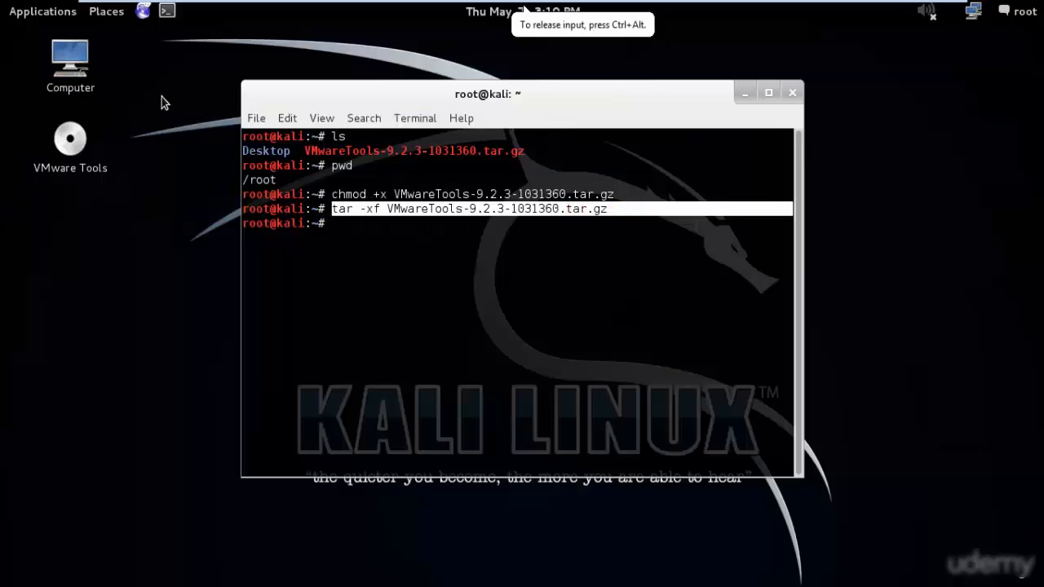
double_click(70, 63)
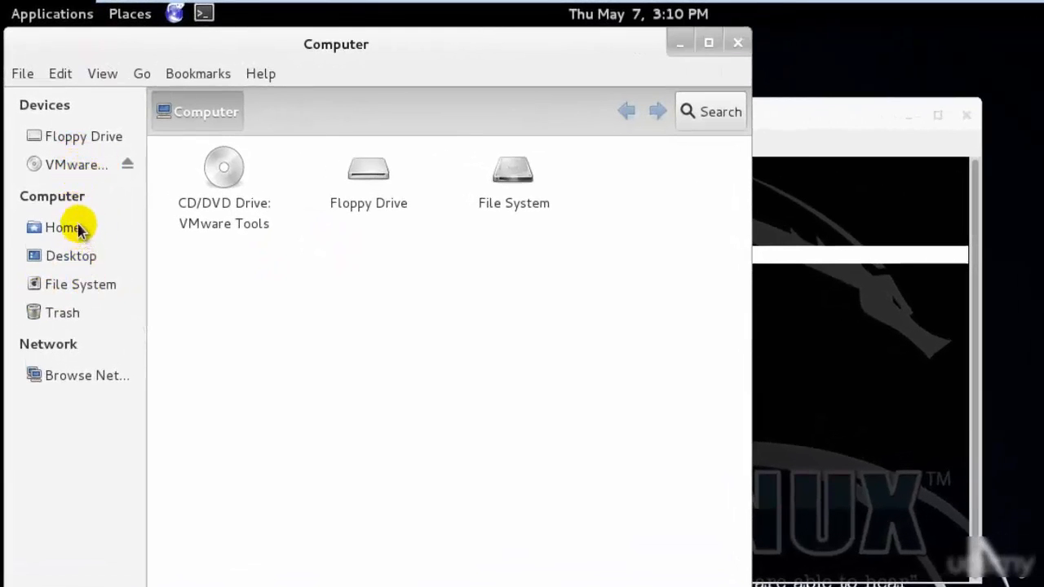
left_click(79, 230)
left_click(493, 216)
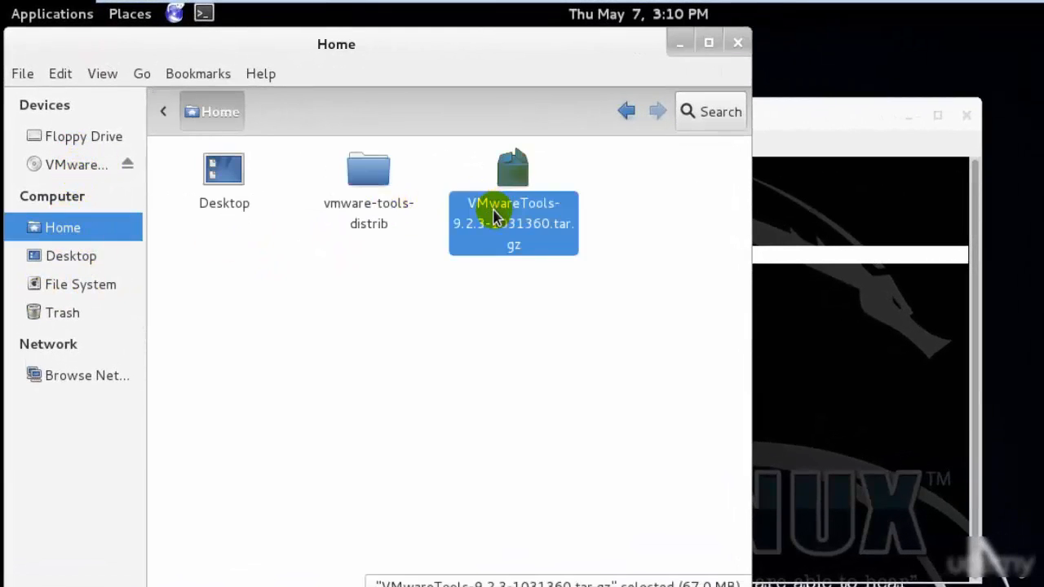
double_click(377, 206)
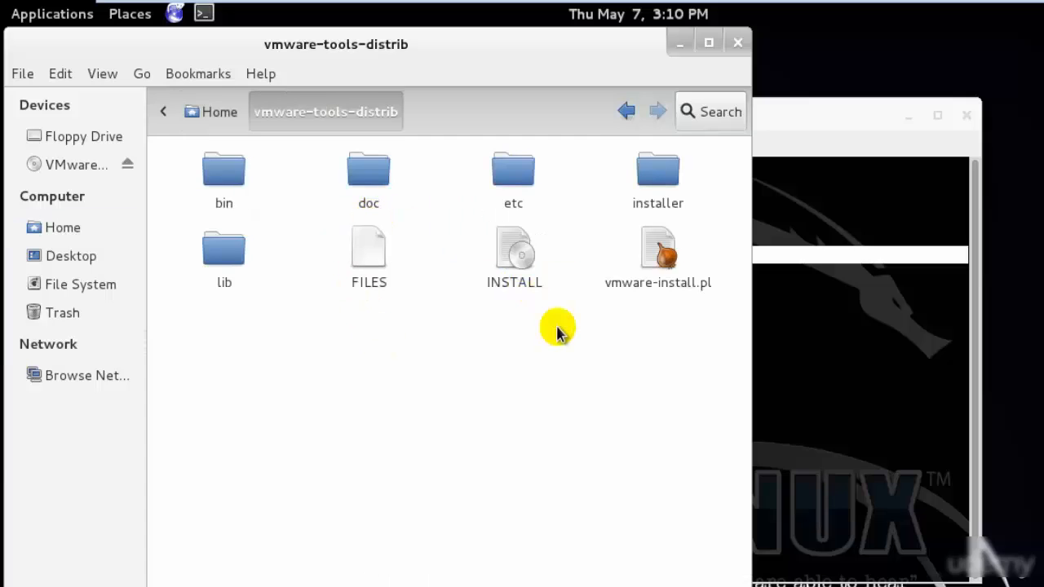
left_click(183, 112)
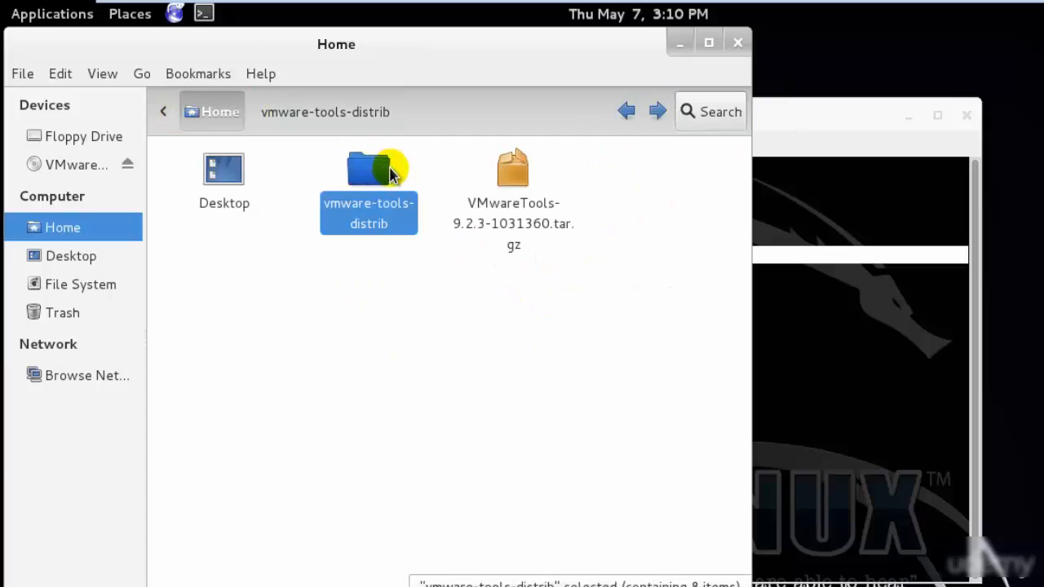
double_click(375, 169)
left_click(738, 42)
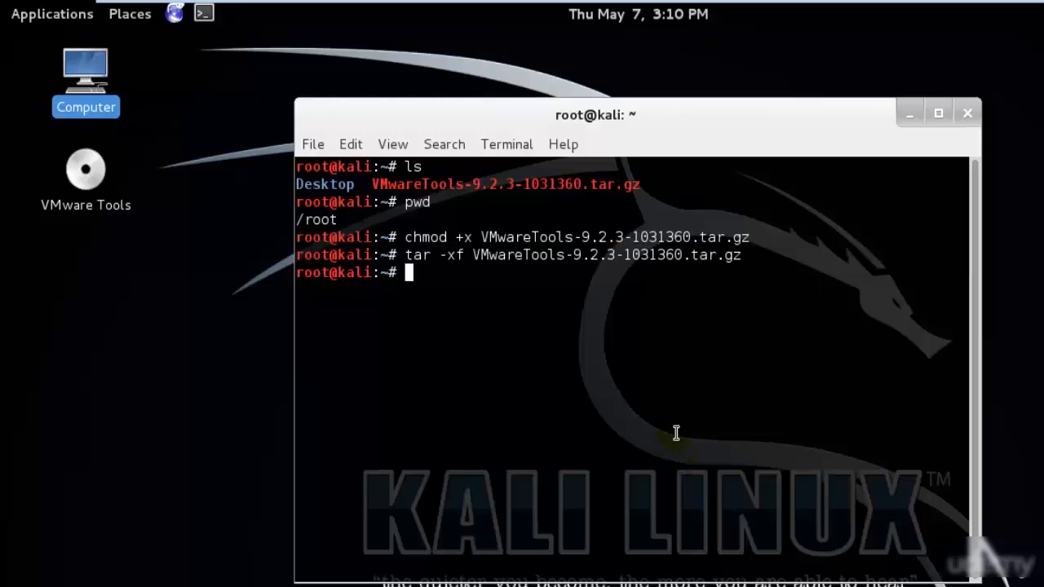
- Discard the started cd VM command and list the home folder's contents with ls
type("cd VM")
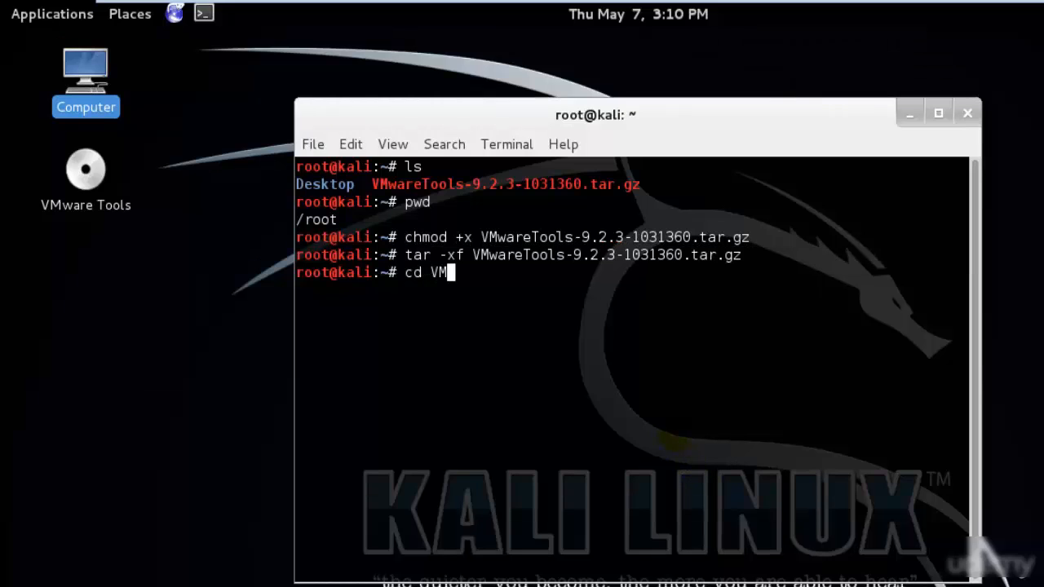
key("BackSpace")
key("BackSpace")
key("BackSpace")
key("BackSpace")
key("BackSpace")
type("ls")
key("Return")
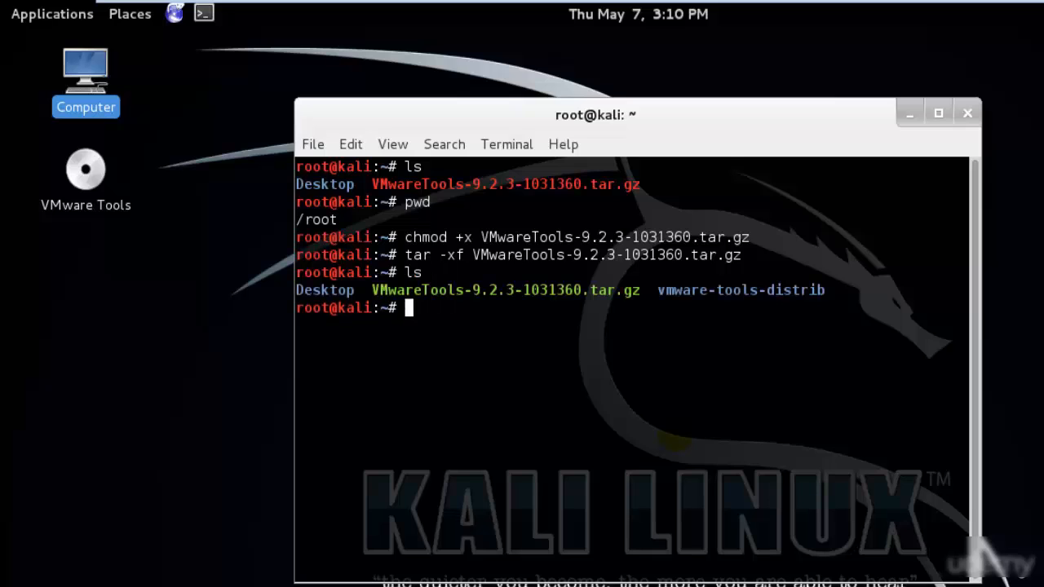
- Change into the extracted folder with cd vmware-tools-distrib/ and list its contents with ls
type("cd vm")
key("Tab")
key("Return")
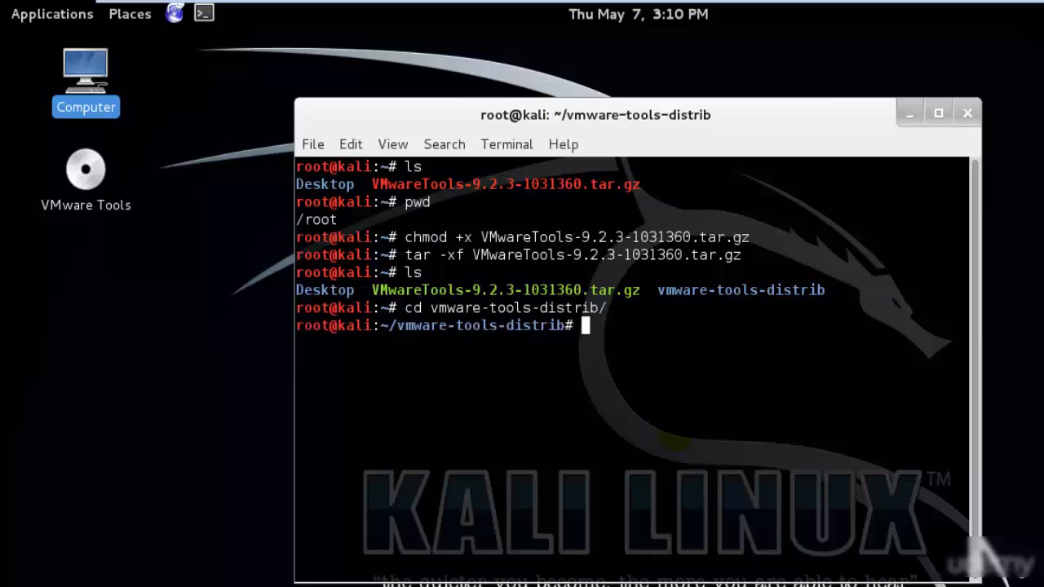
type("ls")
key("Return")
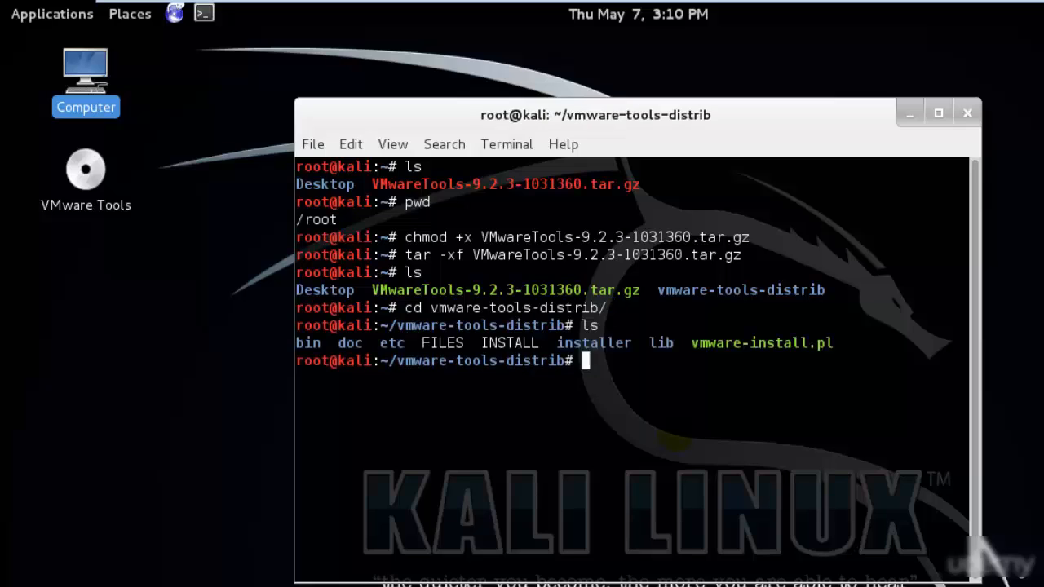
- Locate vmware-install.pl in the Home folder's vmware-tools-distrib folder using the file manager, and return to the terminal
double_click(82, 72)
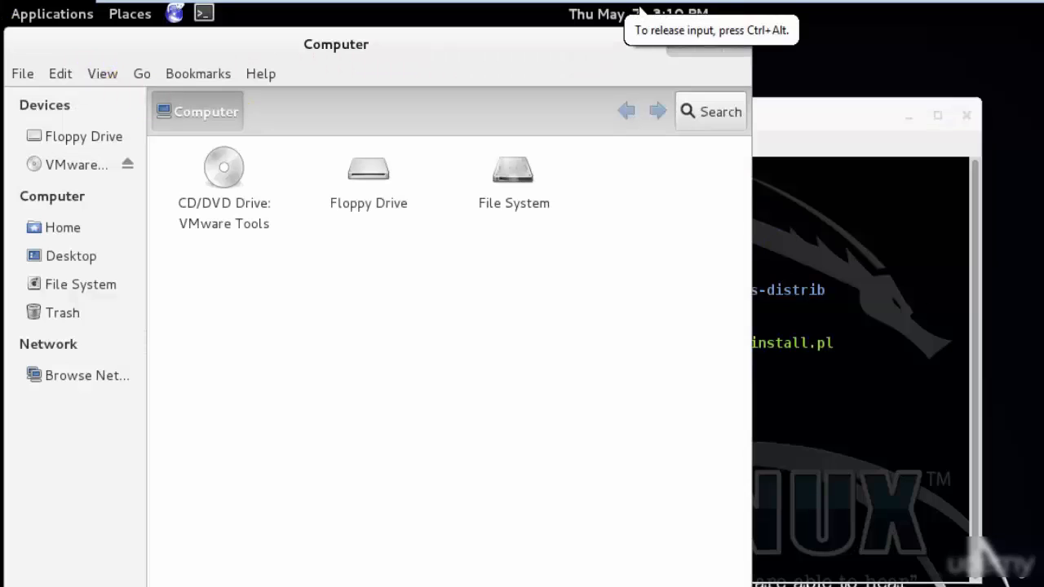
left_click(64, 227)
left_click(360, 169)
double_click(359, 170)
left_click(657, 259)
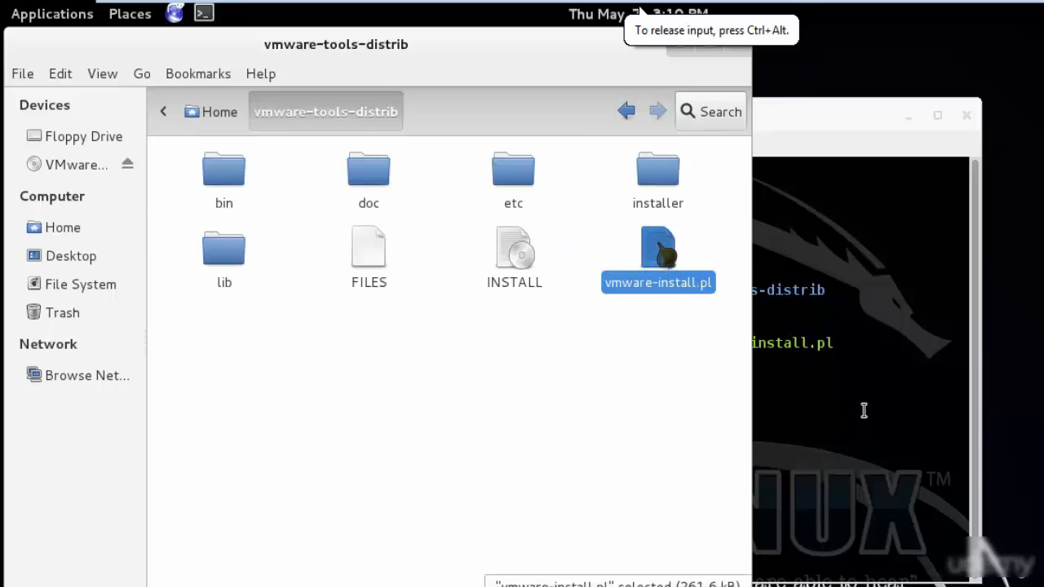
left_click(896, 383)
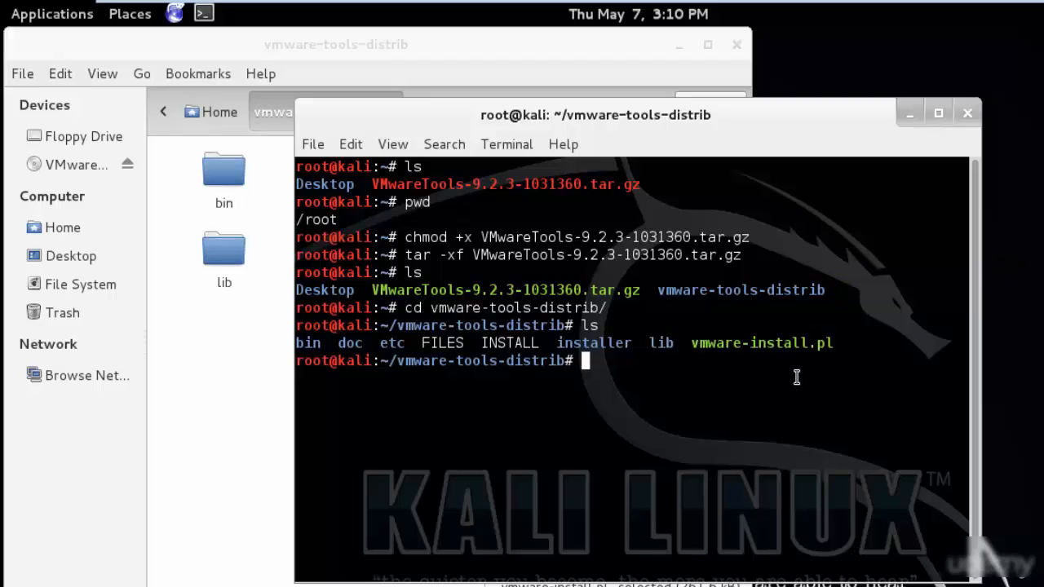
- Run the VMware Tools installer from the extracted folder with ./vmware-install.pl
type("./v")
key("Tab")
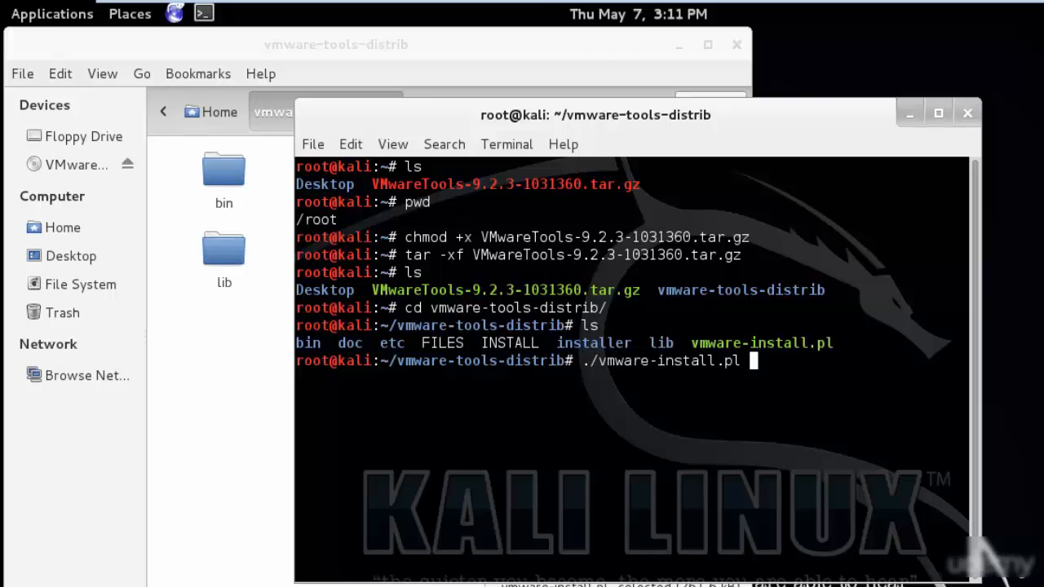
key("Return")
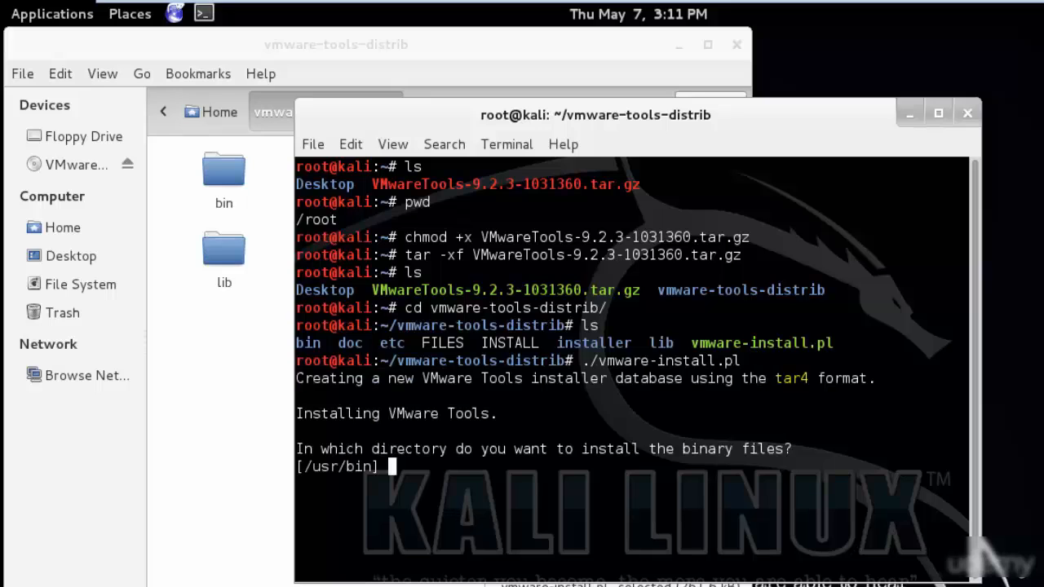
- Accept the installer's default directories for binary, init, daemon, library and documentation files, and allow the missing paths to be created
key("Return")
key("Return")
key("Return")
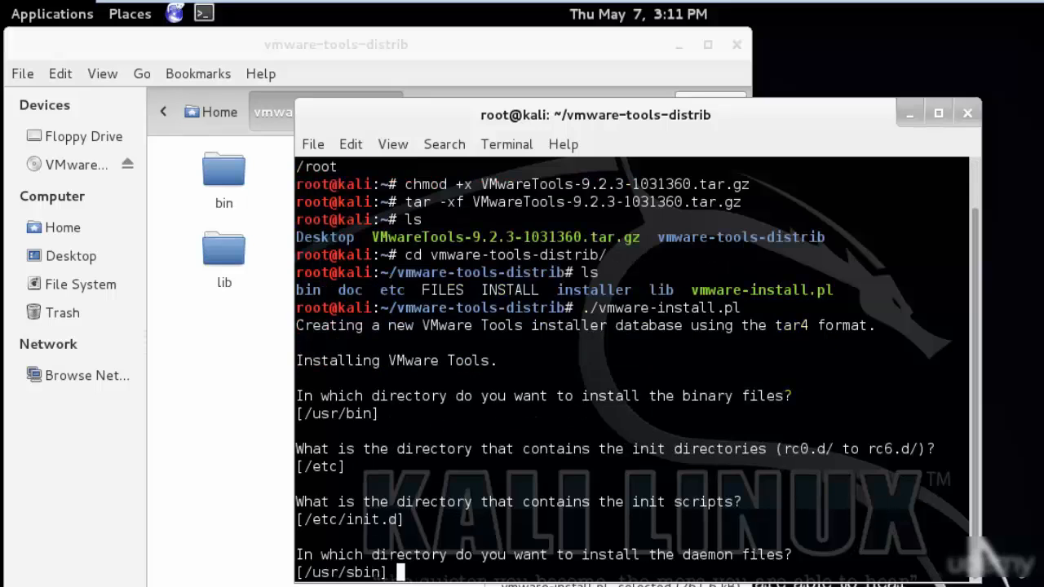
key("Return")
key("Return")
key("Return")
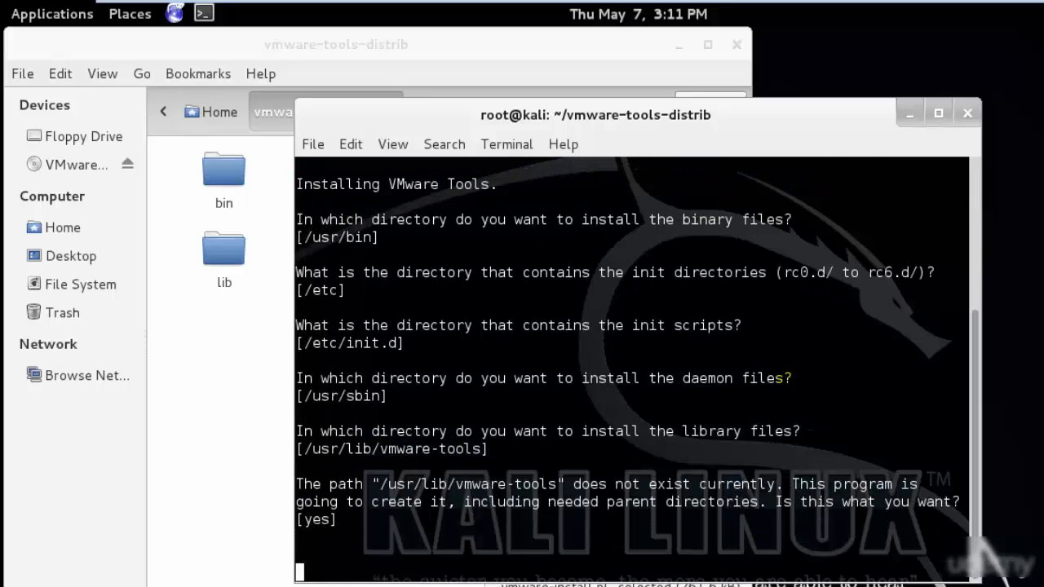
key("Return")
- Start the VMware Tools configuration and accept the default answers for vmsync, the Host-Guest Filesystem and the GCC path
key("Return")
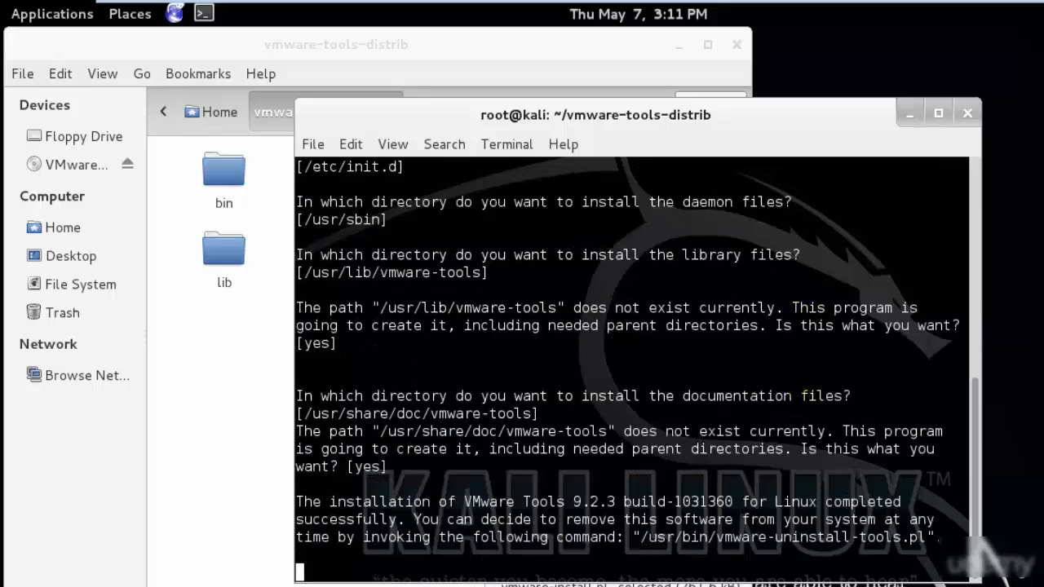
key("Return")
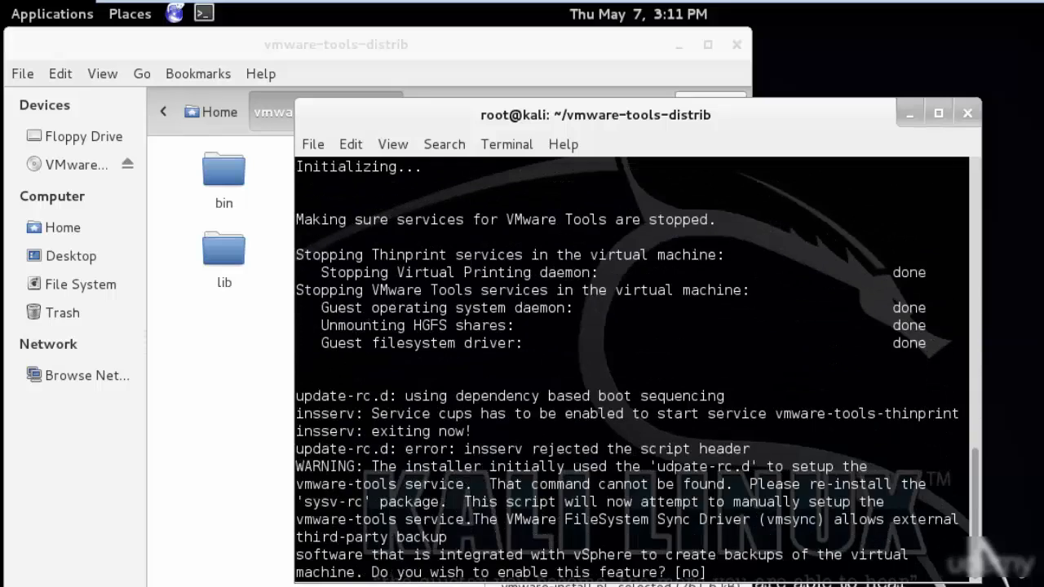
key("Return")
key("Return")
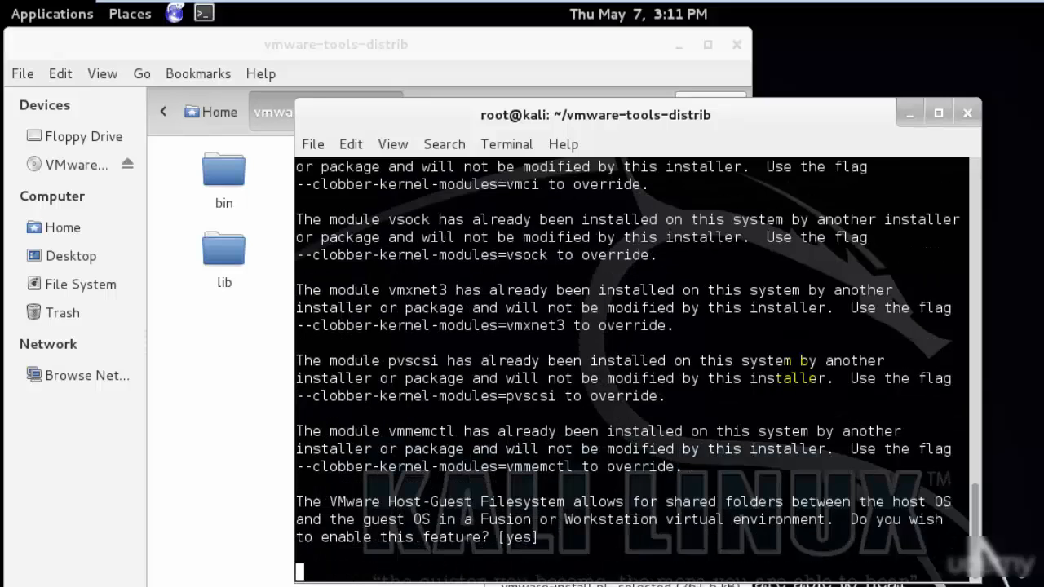
- Try to get past the kernel header path question by accepting yes and leaving the path blank
key("Return")
key("Return")
key("Return")
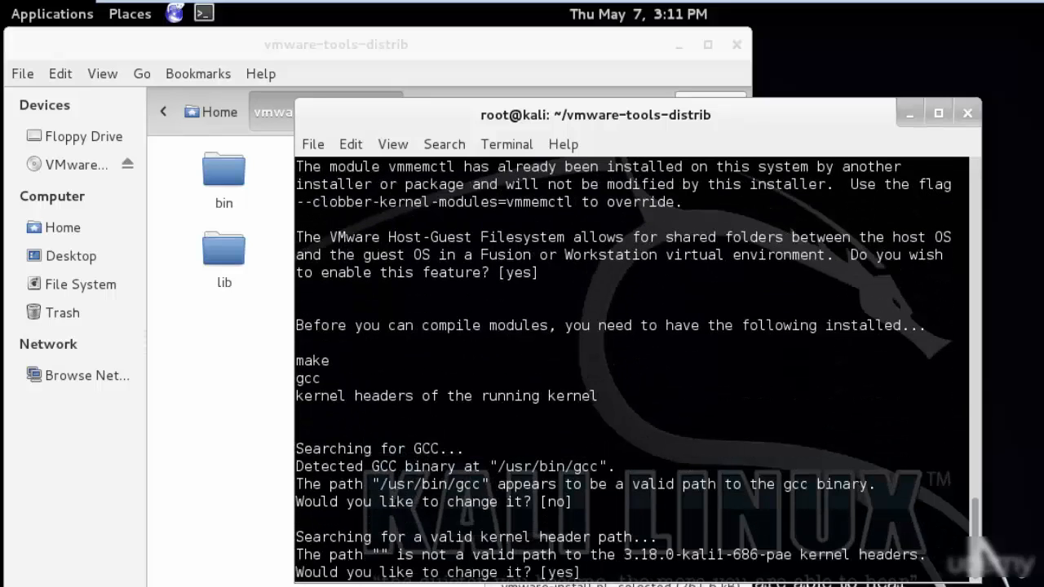
key("Return")
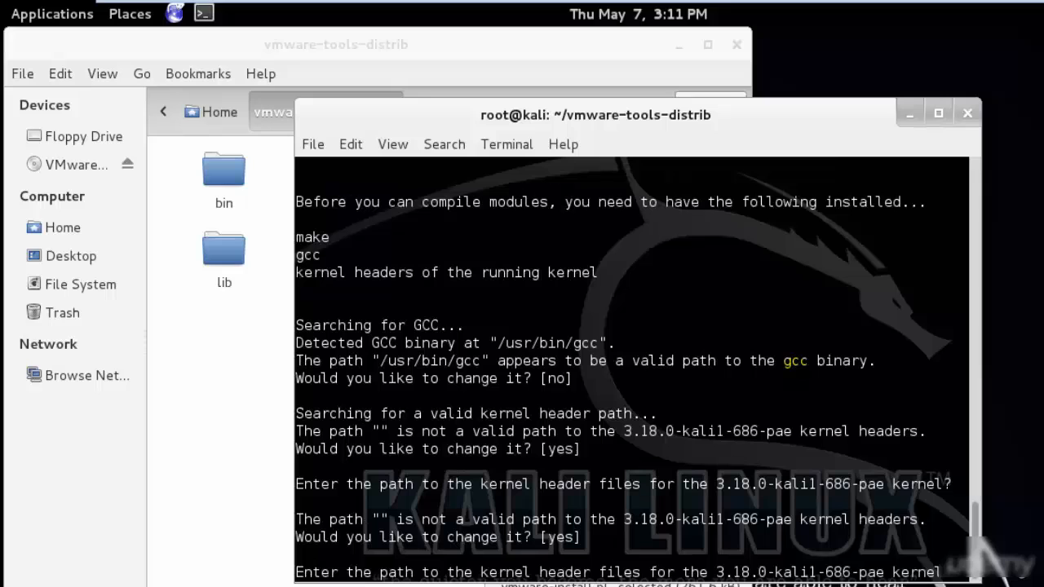
key("Return")
key("Return")
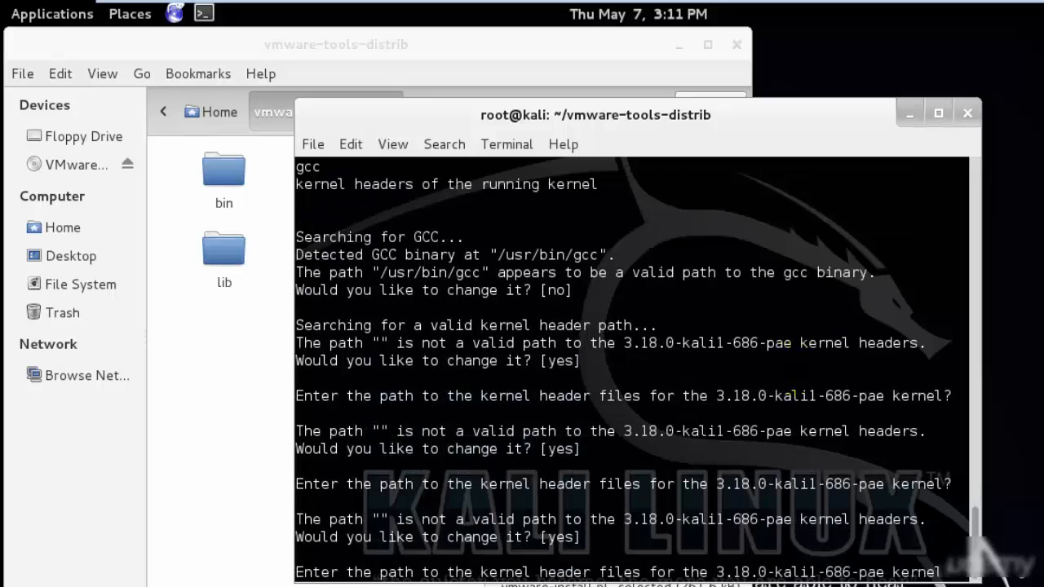
key("Return")
key("Return")
key("Return")
key("Return")
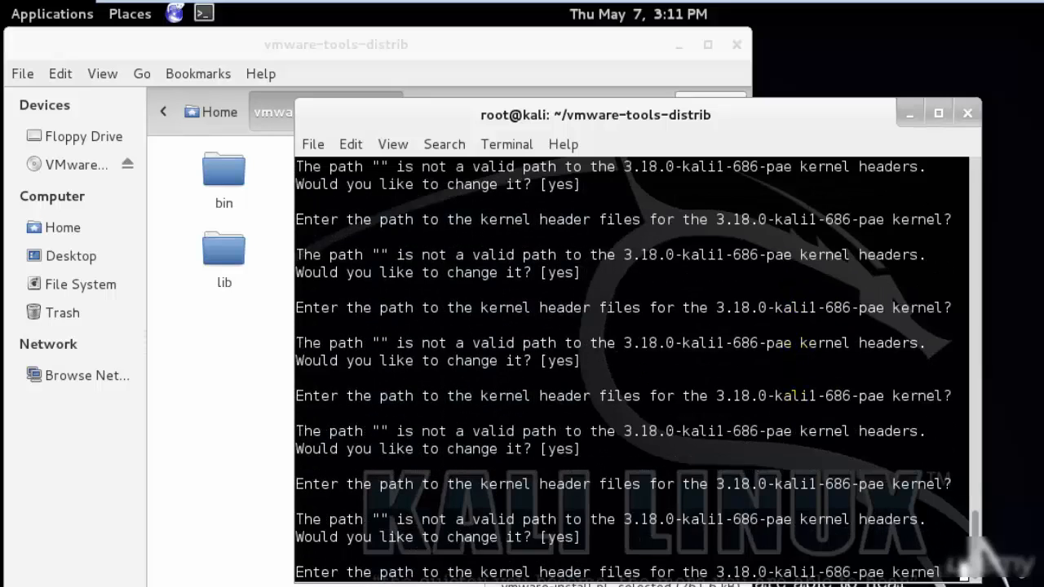
key("Return")
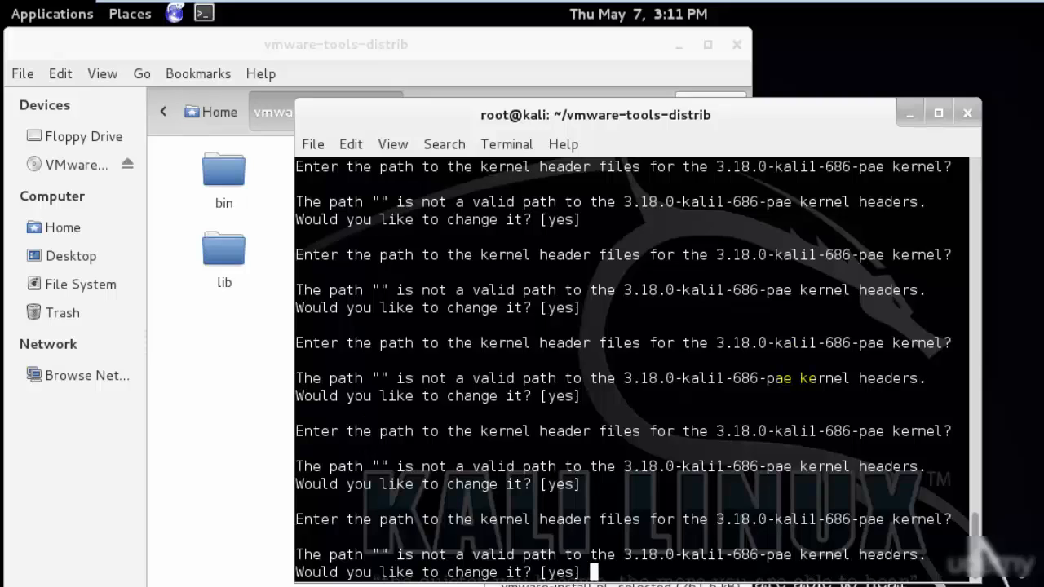
- Answer no to changing the kernel header path and continue with the configuration
type("no")
key("Return")
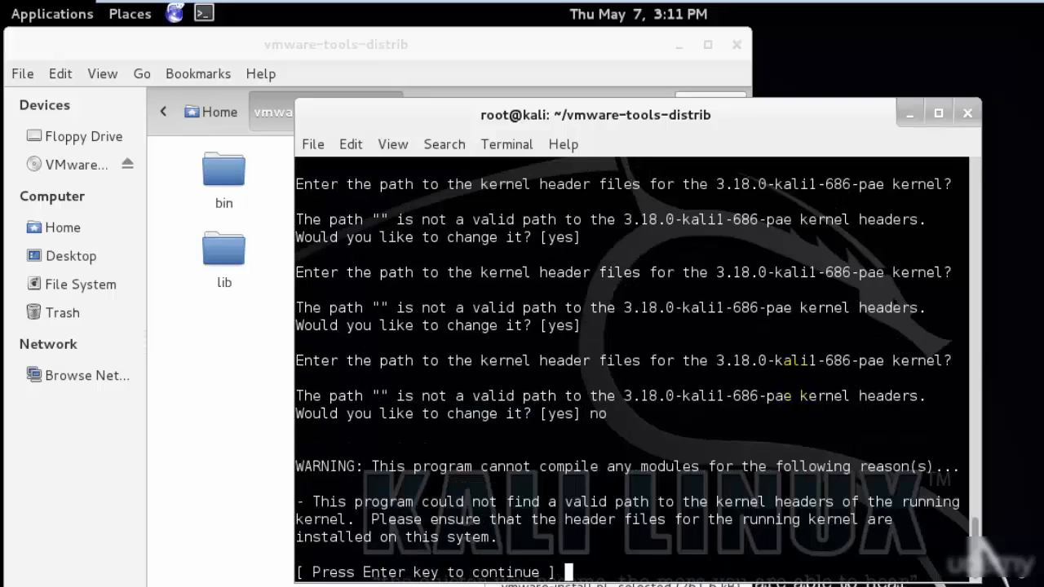
key("Return")
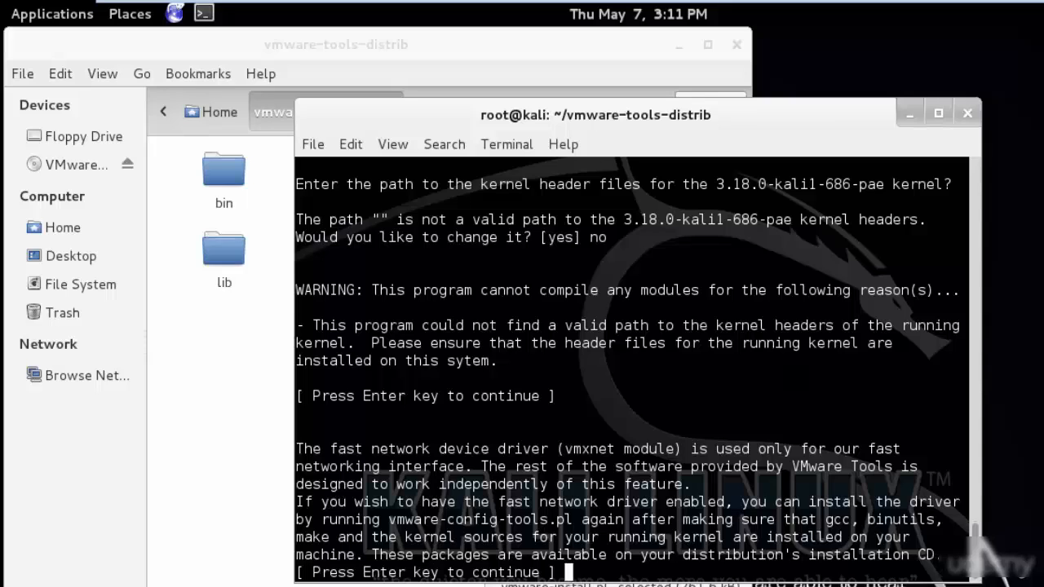
- Accept the default yes for the vmblock feature and no for VMware automatic kernel modules to finish the configuration
key("Return")
key("Return")
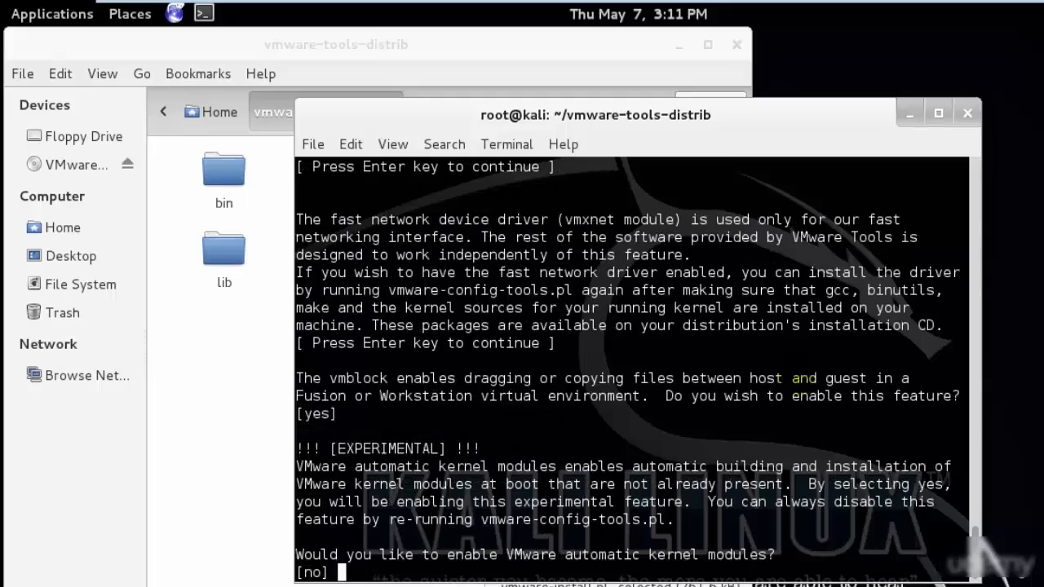
key("Return")
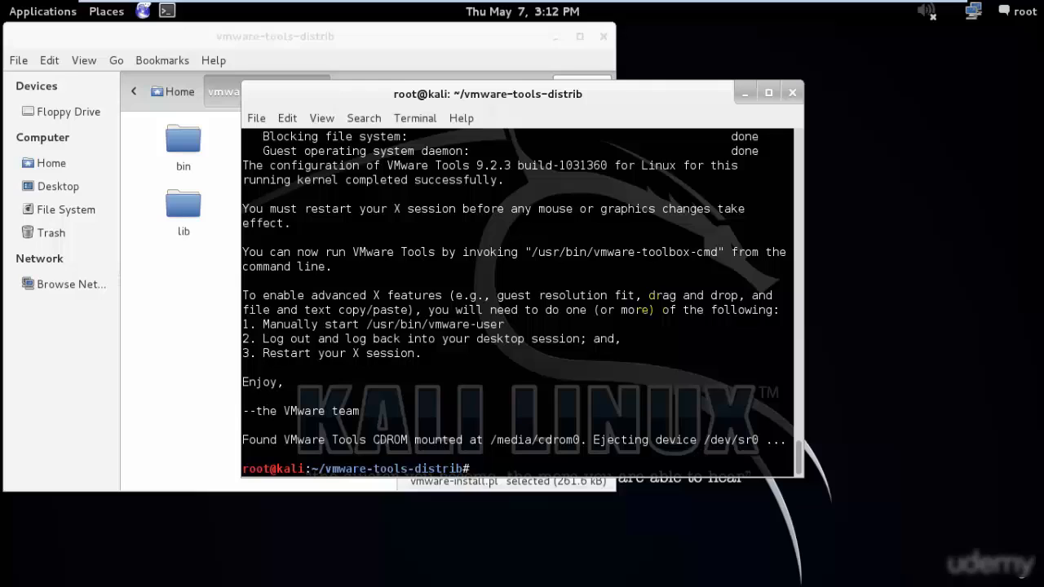
- Close the terminal with exit and reposition the vmware-tools-distrib file manager window
type("exit")
key("Return")
left_click_drag(490, 44, 561, 65)
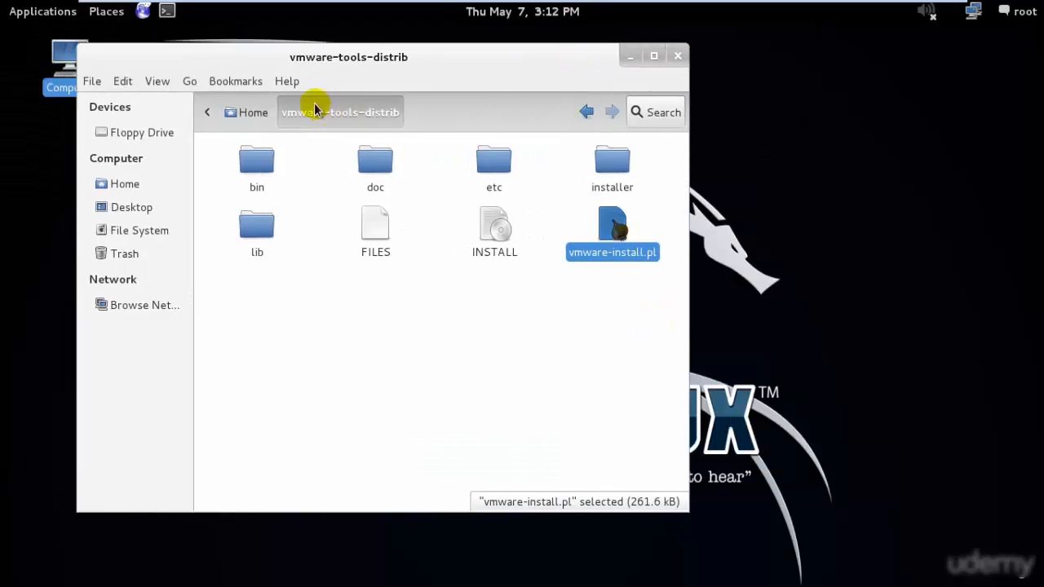
- Delete the vmware-tools-distrib folder and VMwareTools-9.2.3-1031360.tar.gz from the Home folder, and minimize the file manager
left_click(258, 111)
left_click_drag(541, 289, 387, 171)
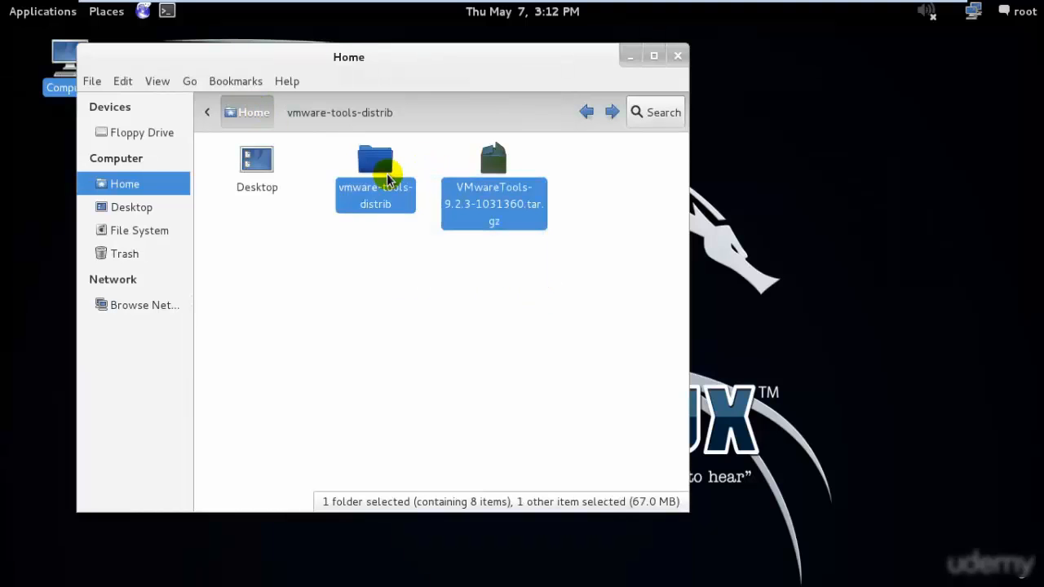
key("shift+Delete")
key("Escape")
key("Delete")
left_click(630, 56)
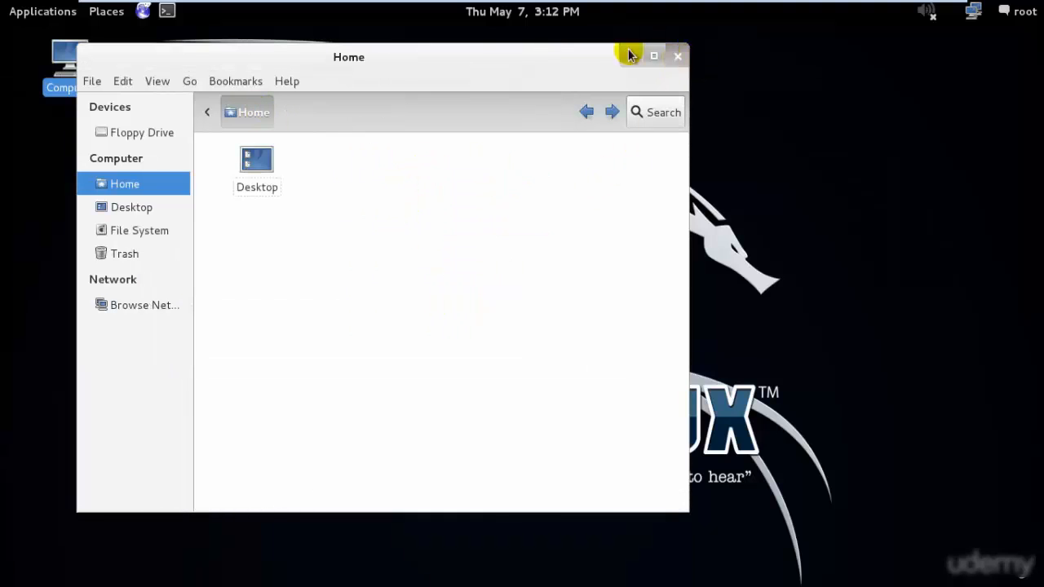
- Restart the Kali Linux machine by running reboot in a new terminal
left_click(169, 10)
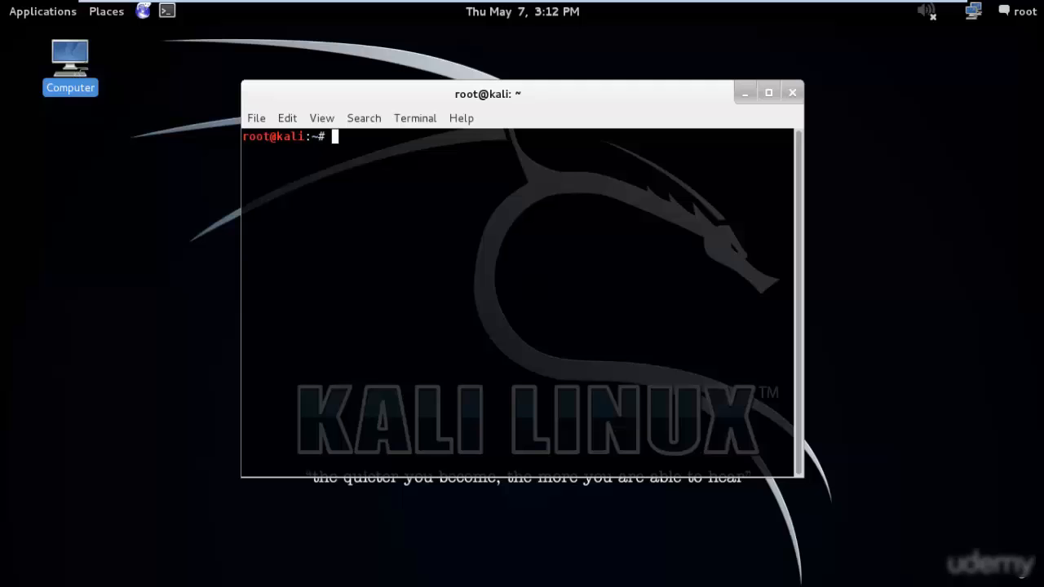
type("reboot")
key("Return")
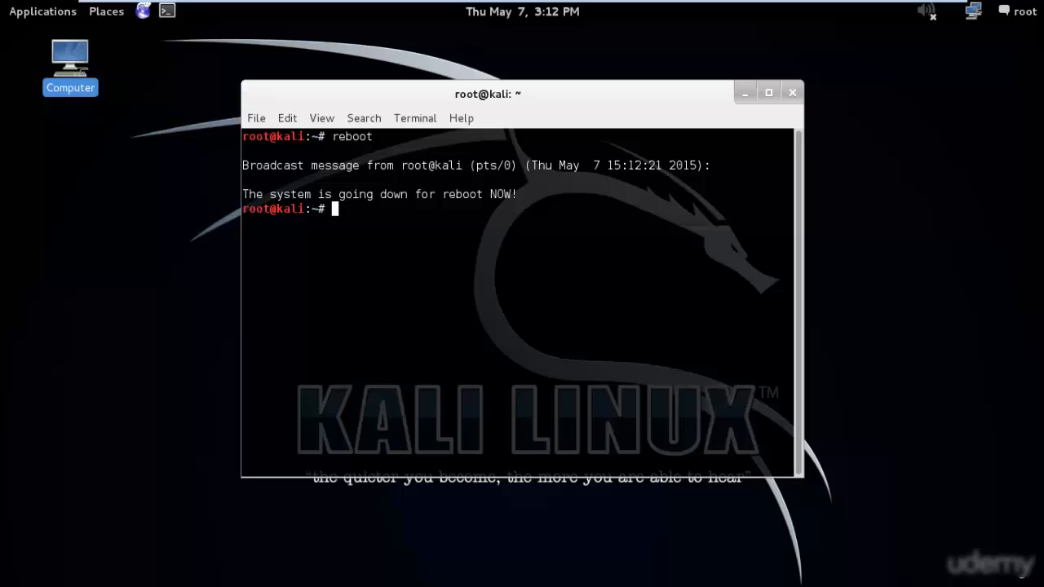
- Leave the virtual machine's full-screen view and boot the regular Kali GNU/Linux 3.18.0-kali1-686-pae entry in GRUB
mouse_move(870, 2)
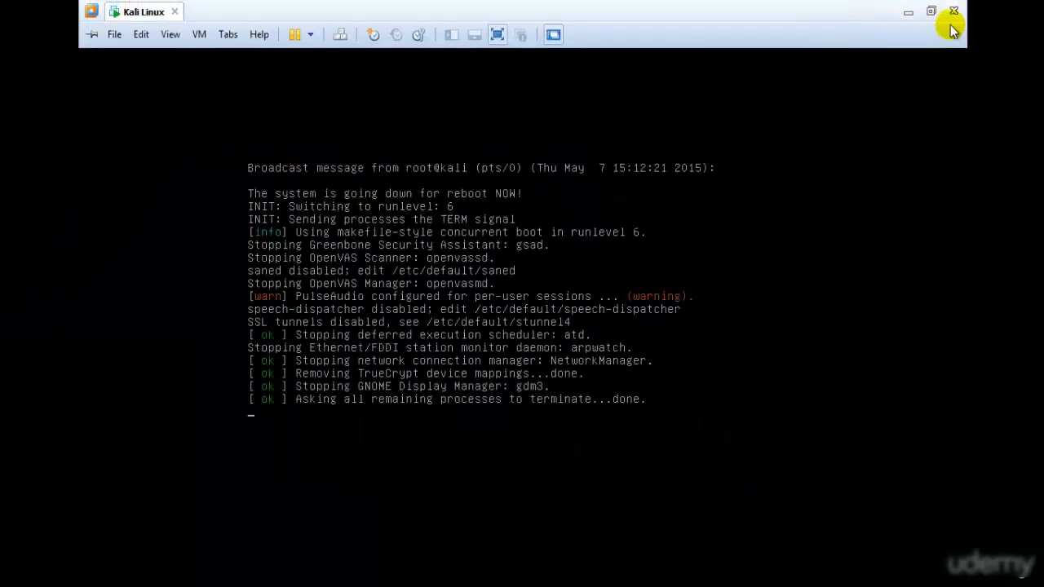
left_click(930, 11)
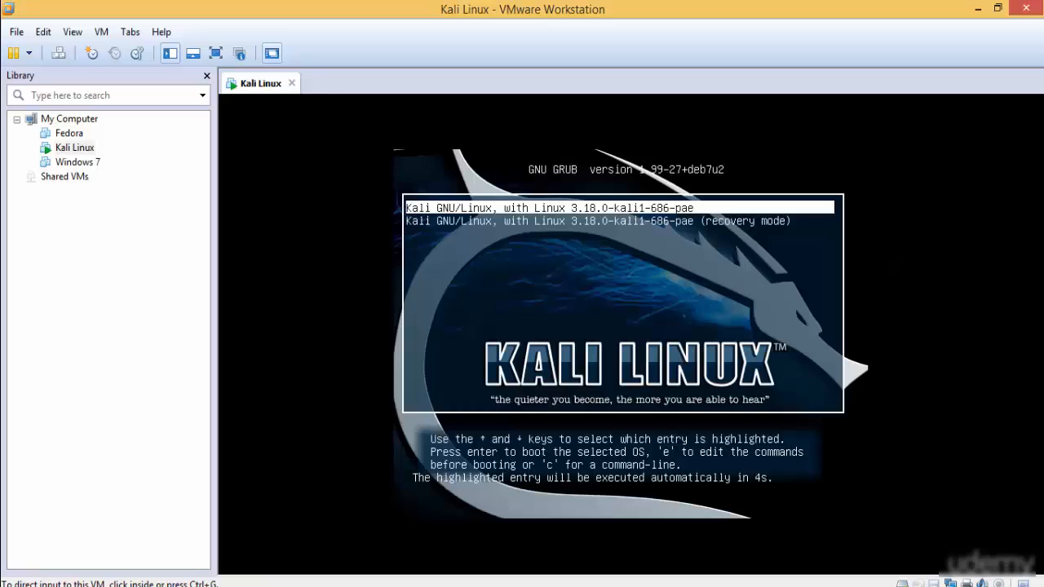
left_click(680, 291)
key("Up")
key("Return")
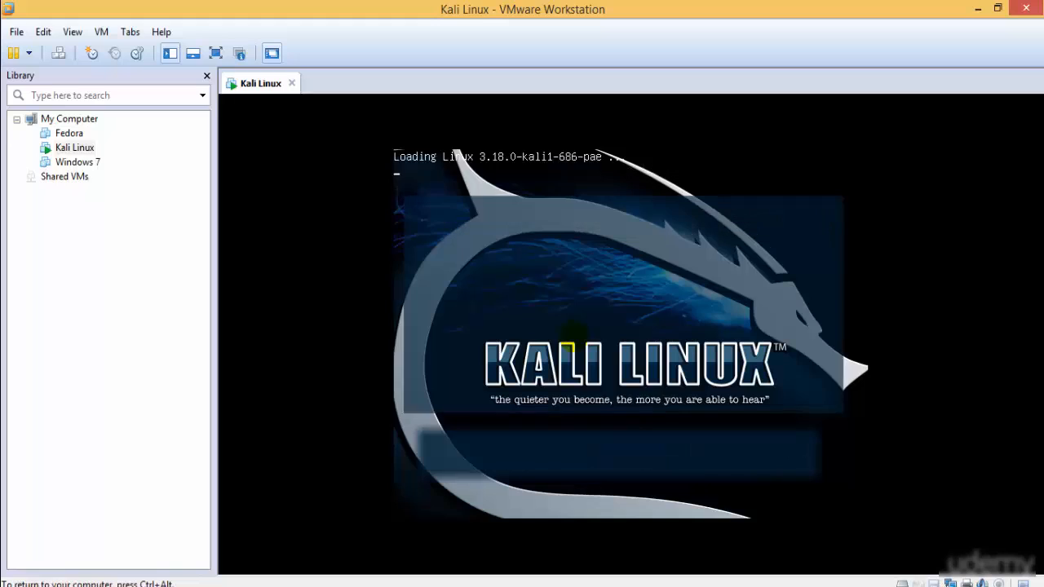